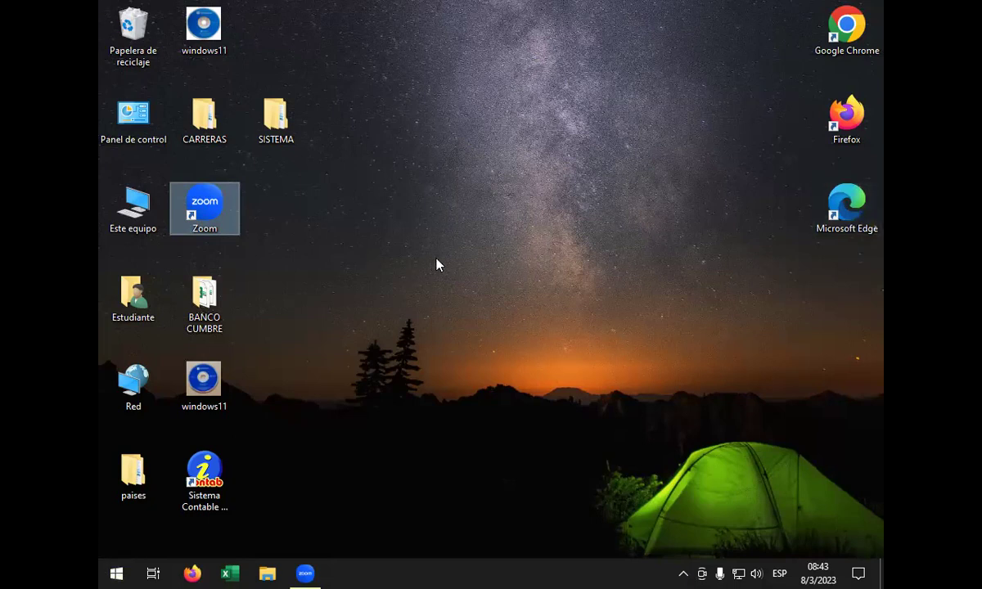
# - Open the desktop personalization settings and set the background type to Imagen
pyautogui.click(410, 288)
pyautogui.rightClick(418, 277)
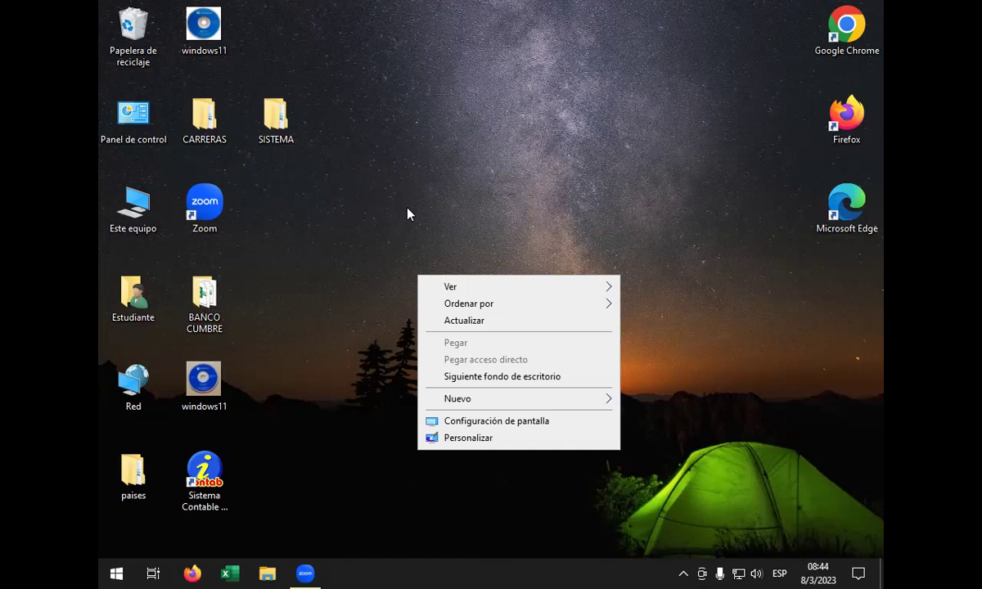
pyautogui.click(489, 439)
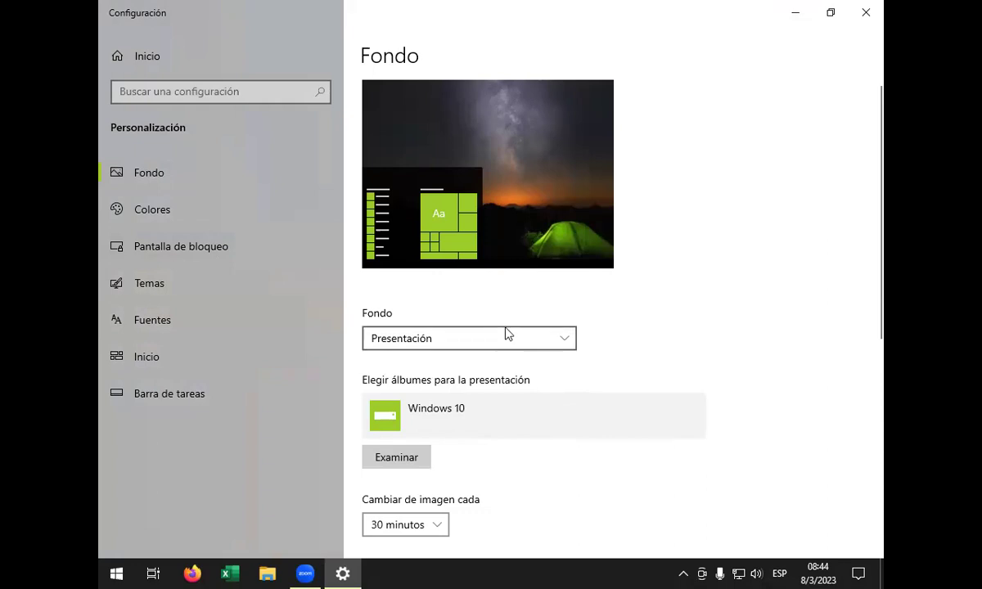
pyautogui.click(563, 344)
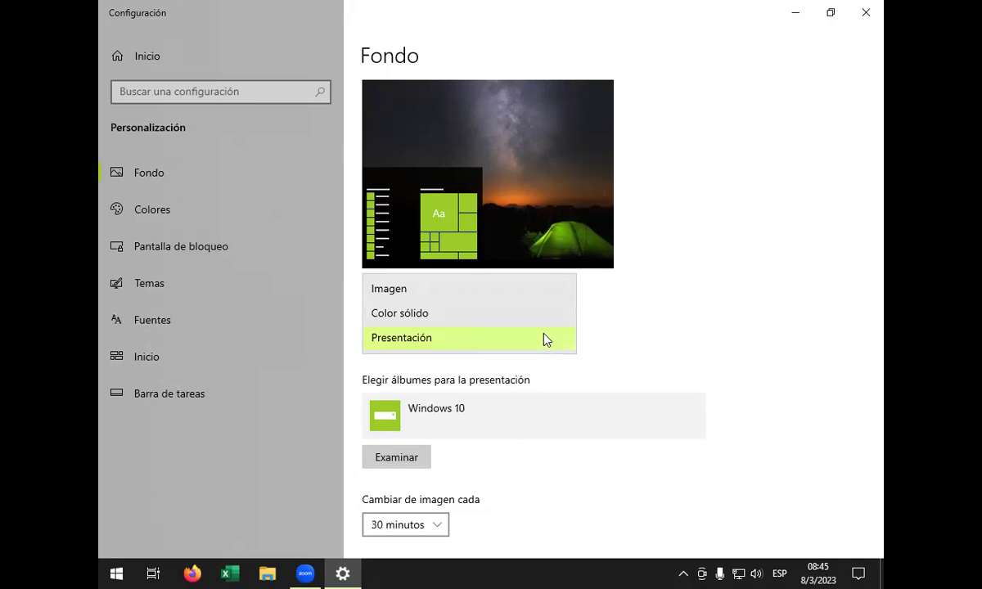
pyautogui.click(432, 287)
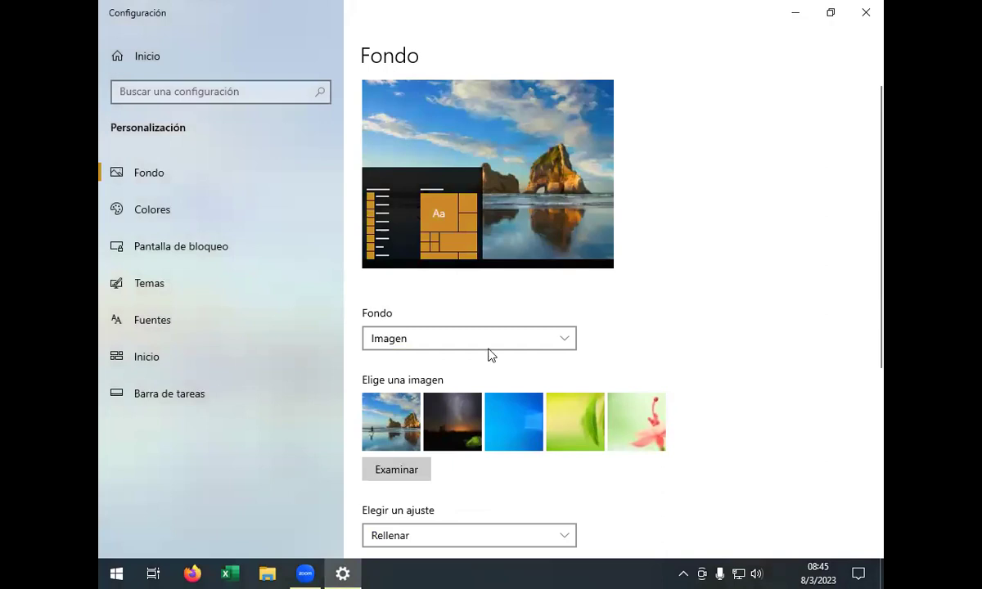
# - Try the Color sólido background type and return the background to Imagen
pyautogui.scroll(-3, 649, 335)
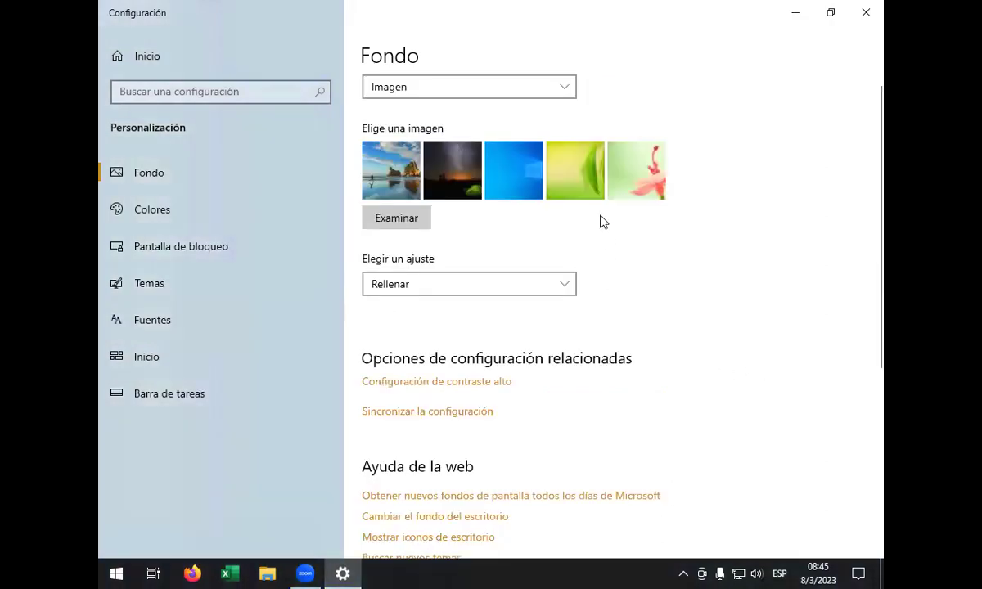
pyautogui.press('Down')
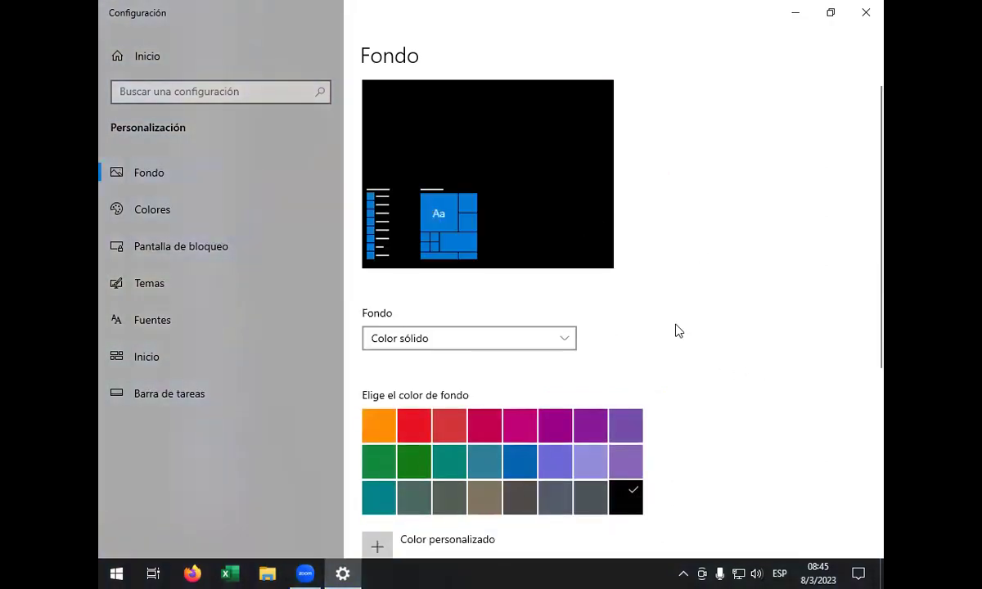
pyautogui.click(573, 337)
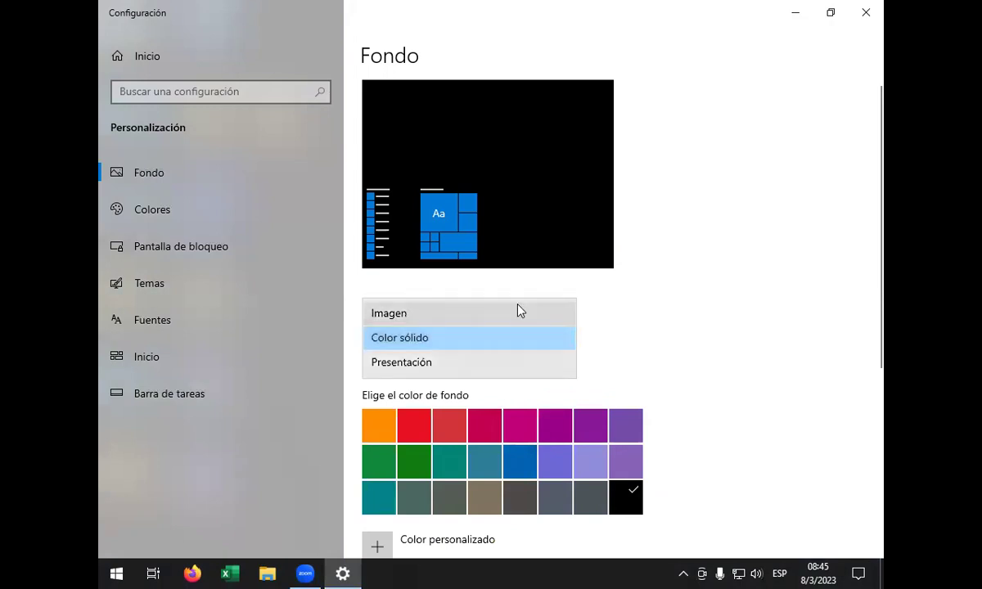
pyautogui.click(465, 314)
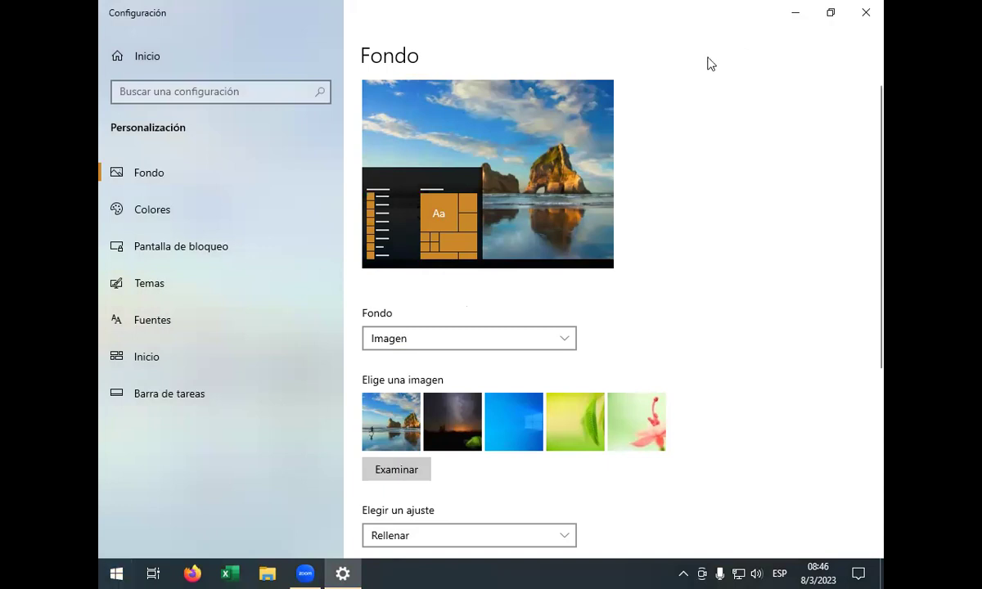
# - Apply the night-sky picture with the green tent as the desktop background and close the settings
pyautogui.click(437, 422)
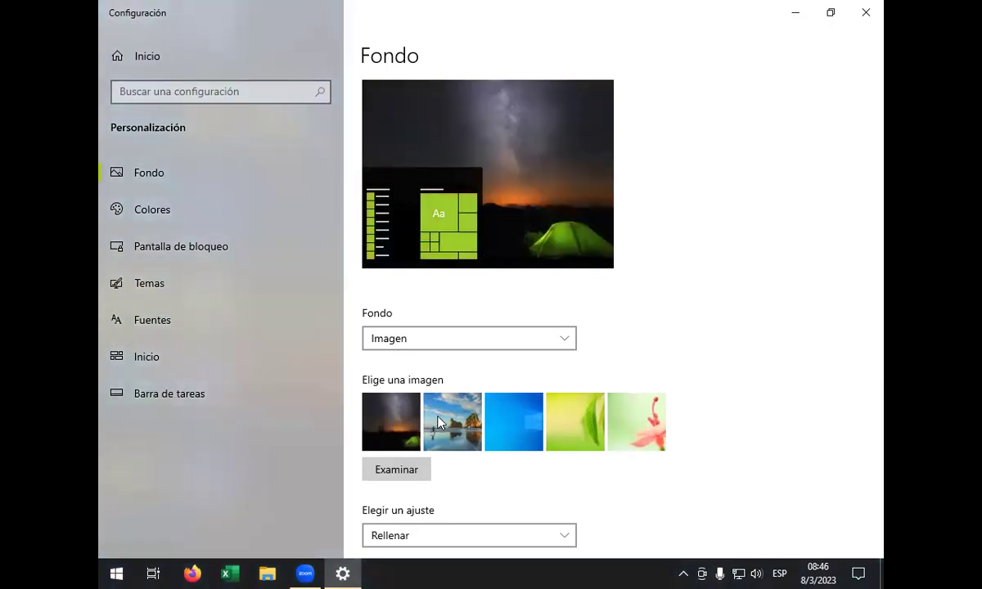
pyautogui.click(864, 12)
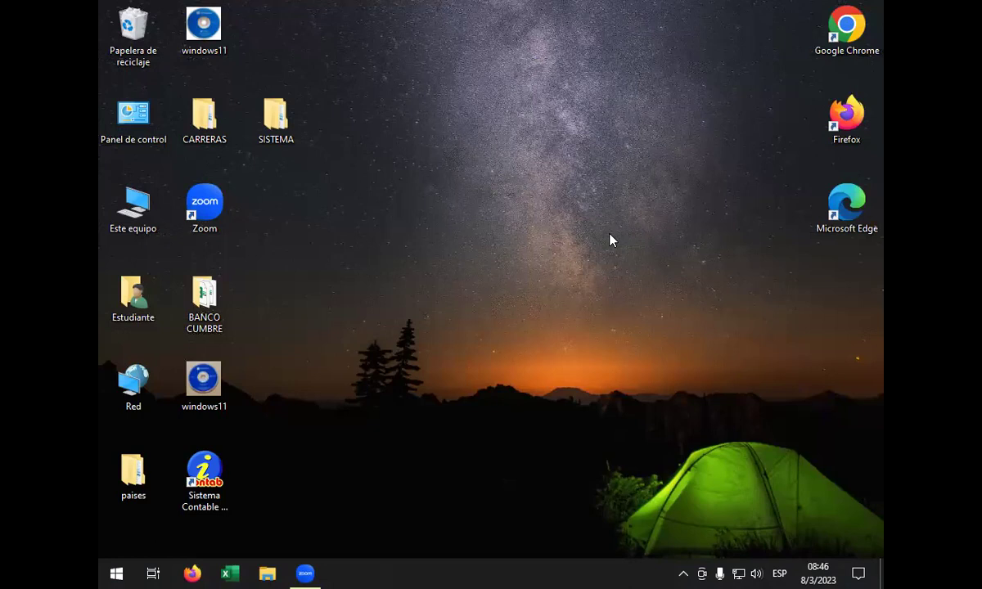
pyautogui.rightClick(507, 318)
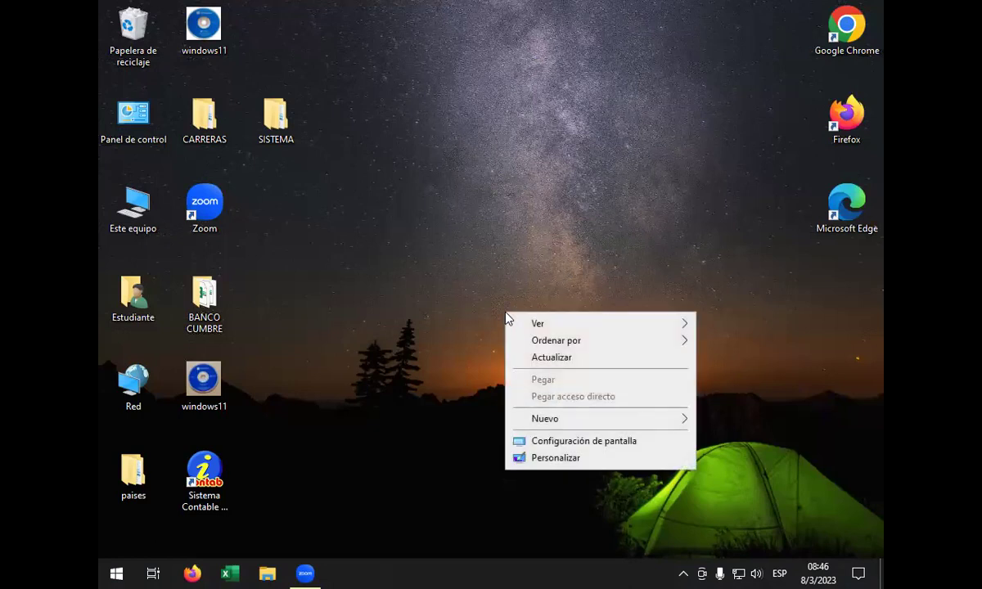
pyautogui.click(375, 272)
# - Switch to Firefox and search Google for "ricardo arjona"
pyautogui.click(191, 572)
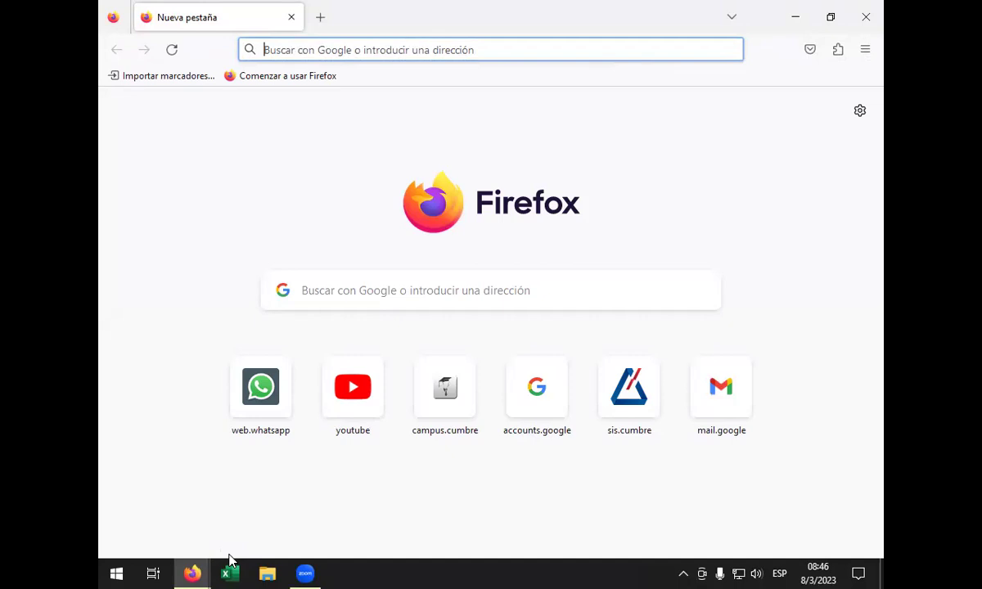
pyautogui.write('ricardo')
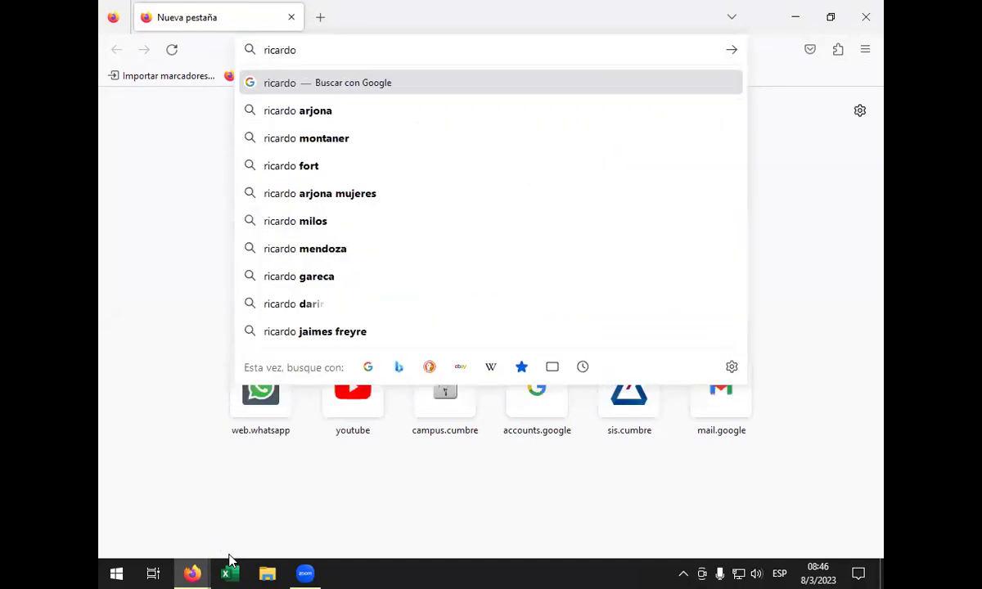
pyautogui.press('Down')
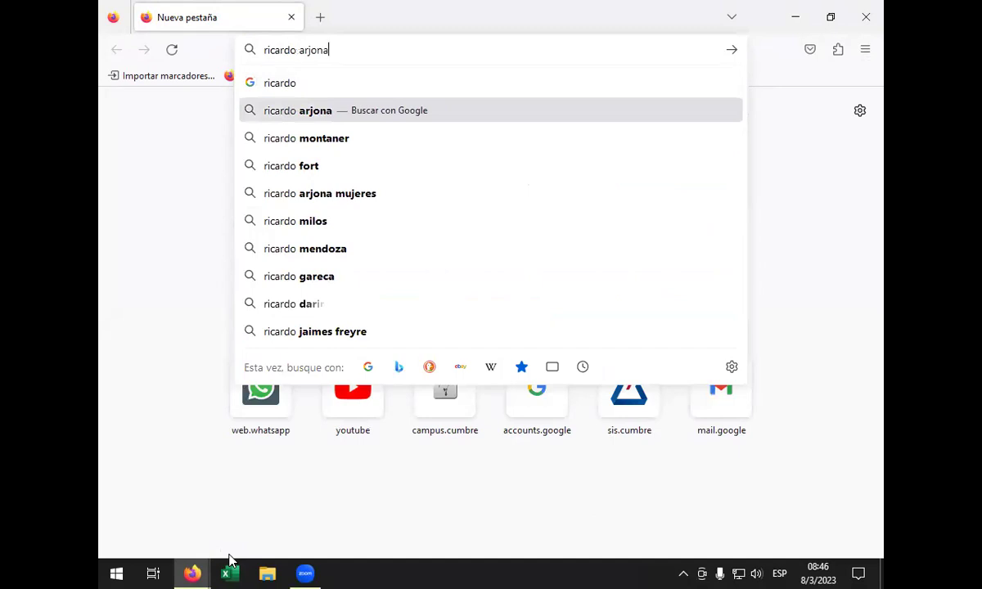
pyautogui.press('Return')
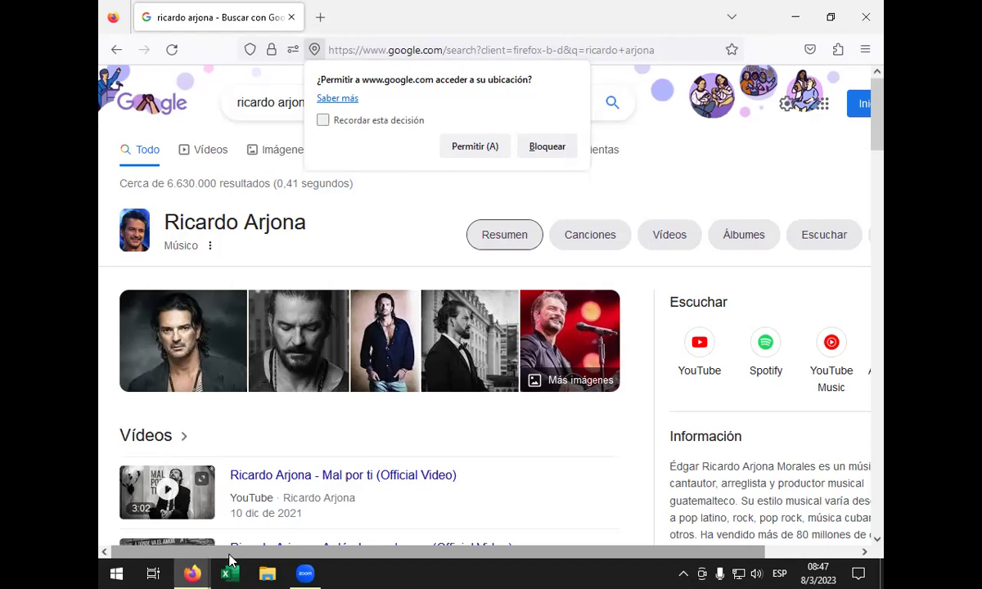
# - Save the first image result as the JPEG "fondo de escritorio" in the Imágenes folder and close the browser
pyautogui.click(213, 351)
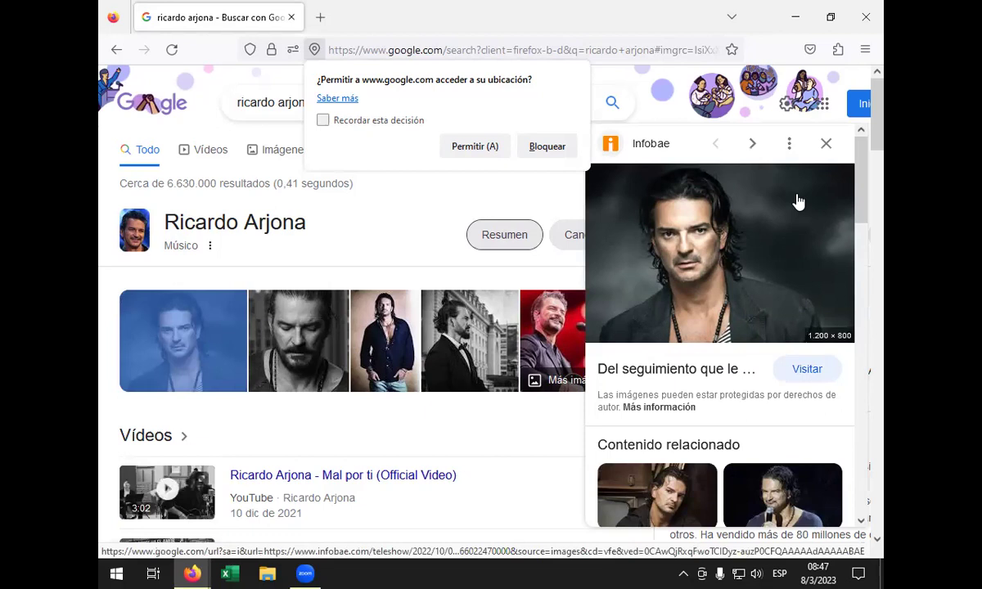
pyautogui.rightClick(799, 202)
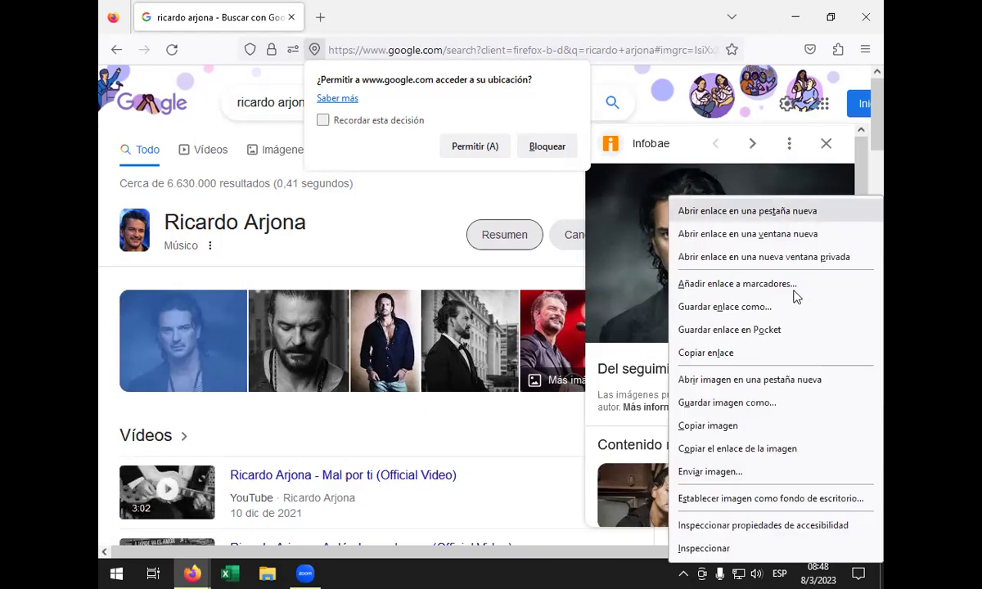
pyautogui.click(801, 405)
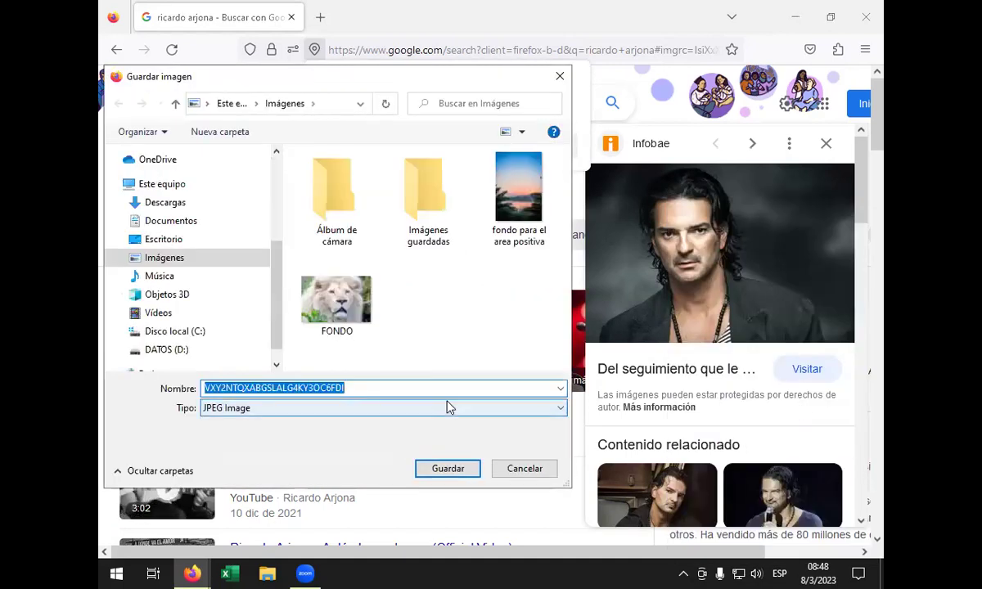
pyautogui.press('BackSpace')
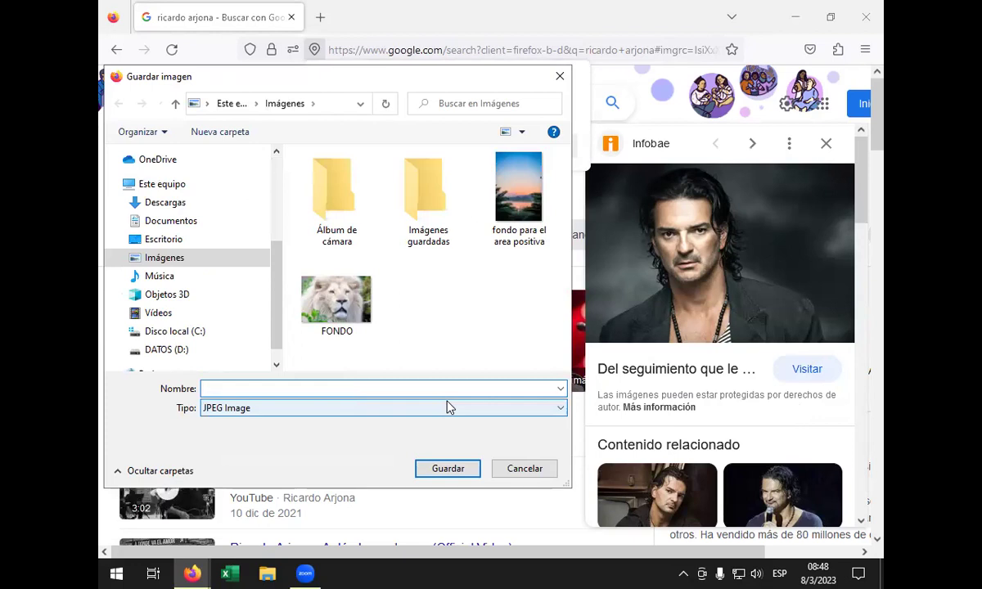
pyautogui.write('fondo de escritorio')
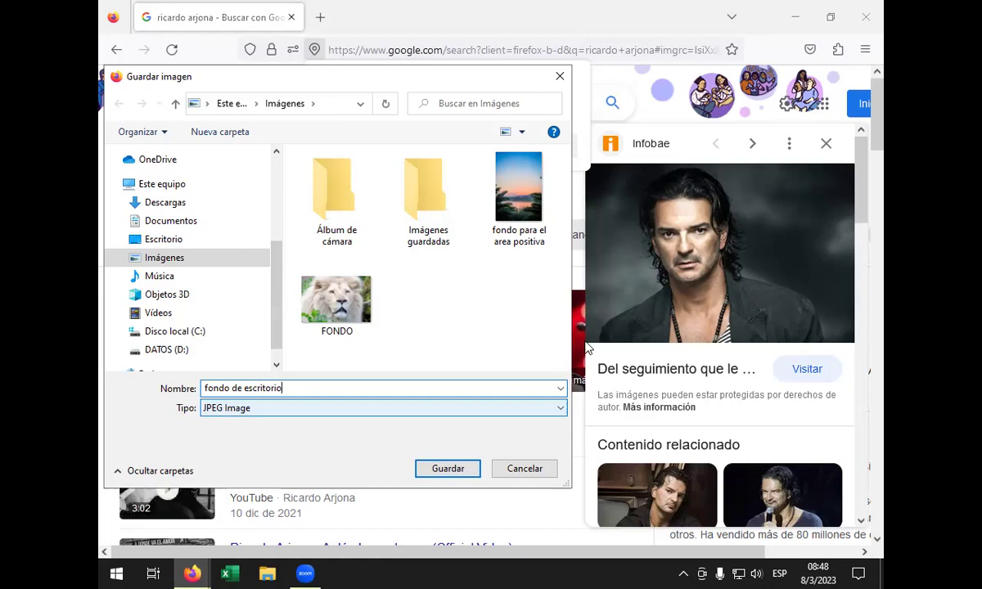
pyautogui.click(447, 469)
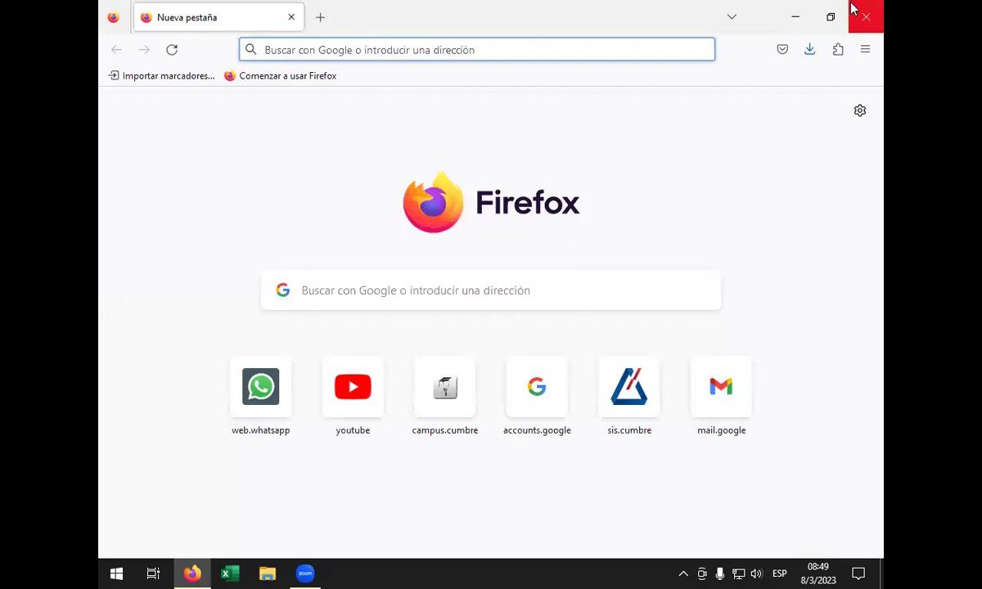
pyautogui.click(866, 16)
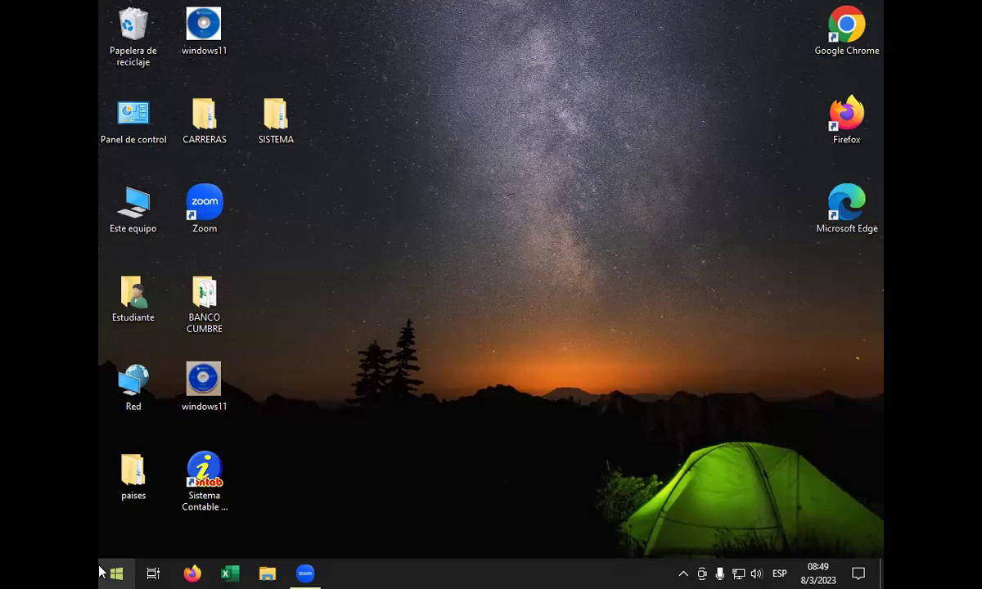
# - Set the saved image "fondo de escritorio" as the desktop background through the personalization settings and close them
pyautogui.rightClick(582, 362)
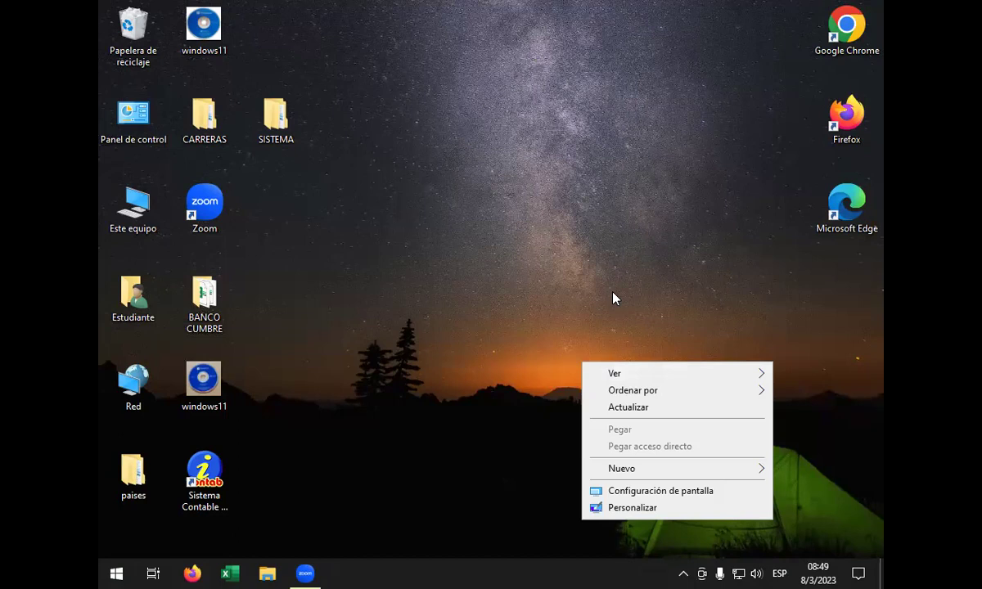
pyautogui.click(632, 508)
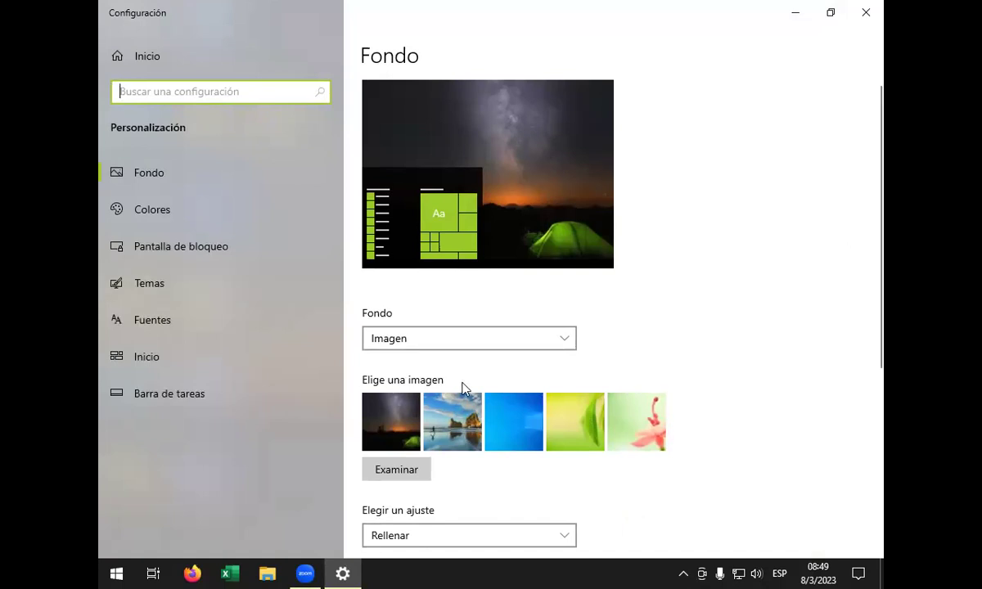
pyautogui.click(409, 481)
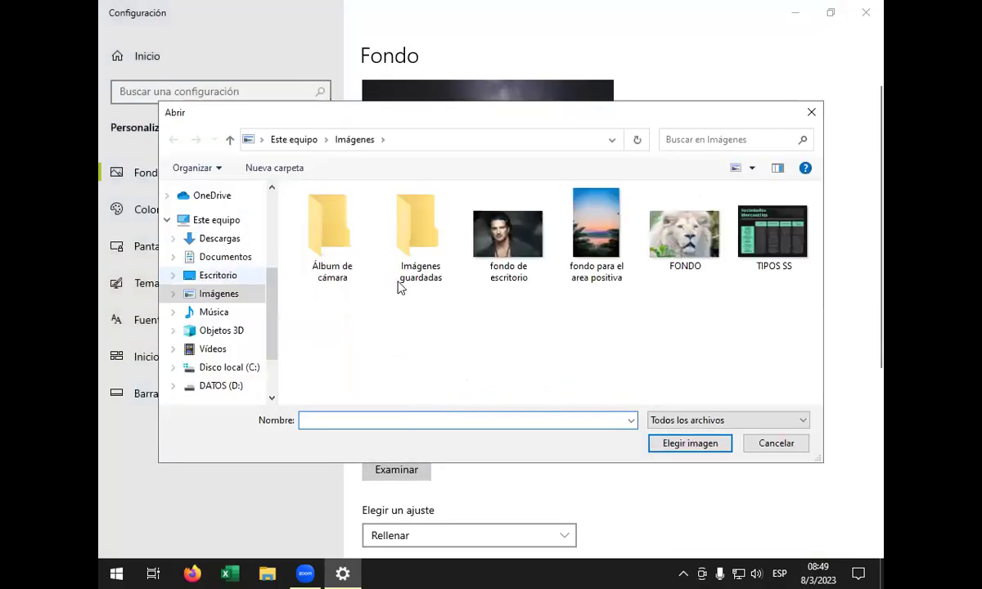
pyautogui.click(524, 246)
pyautogui.click(669, 443)
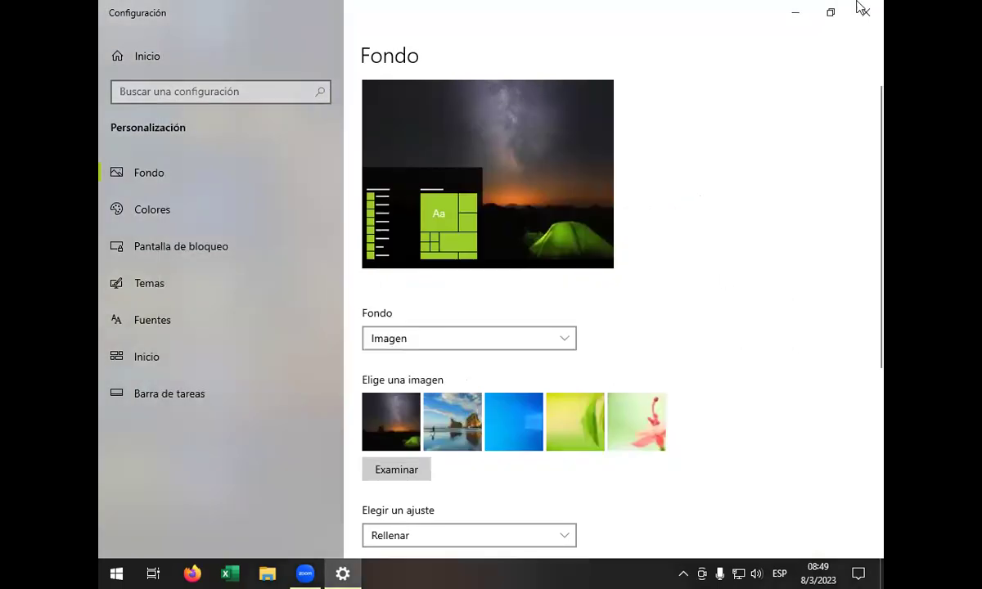
pyautogui.click(868, 13)
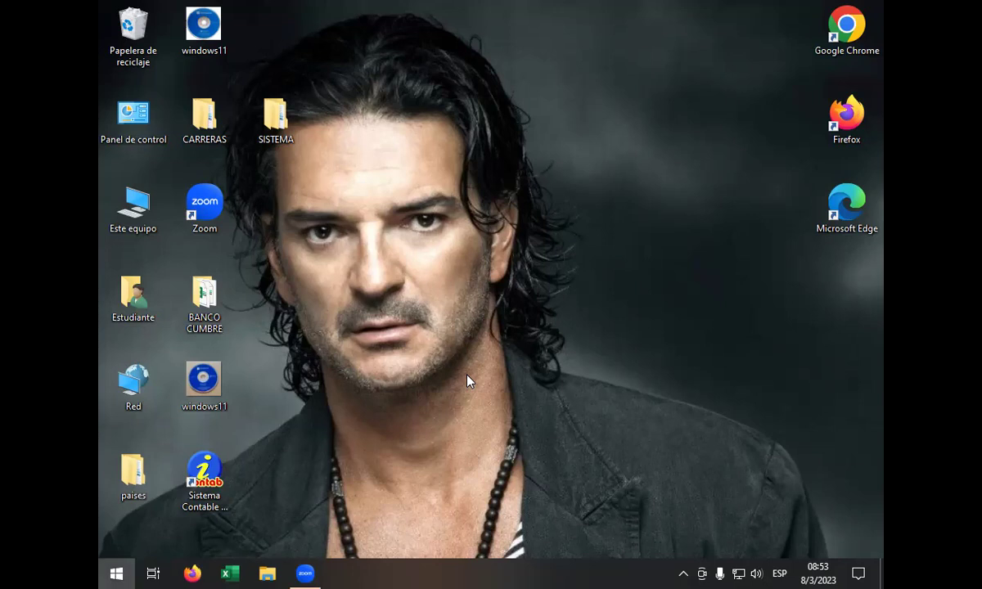
# - Find and open the on-screen keyboard (Teclado en pantalla), view its layout and close it
pyautogui.press('super')
pyautogui.write('te')
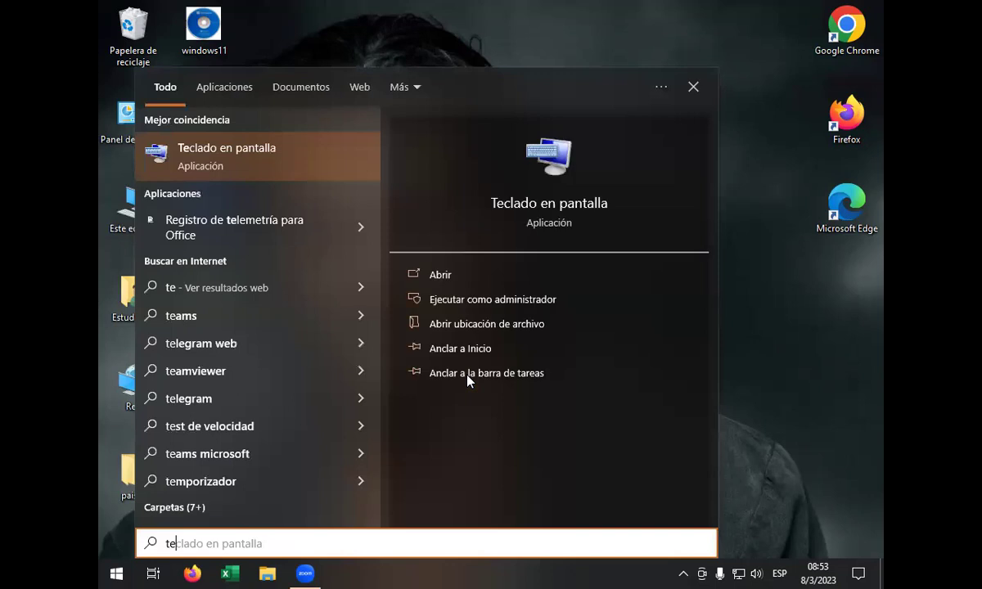
pyautogui.press('Escape')
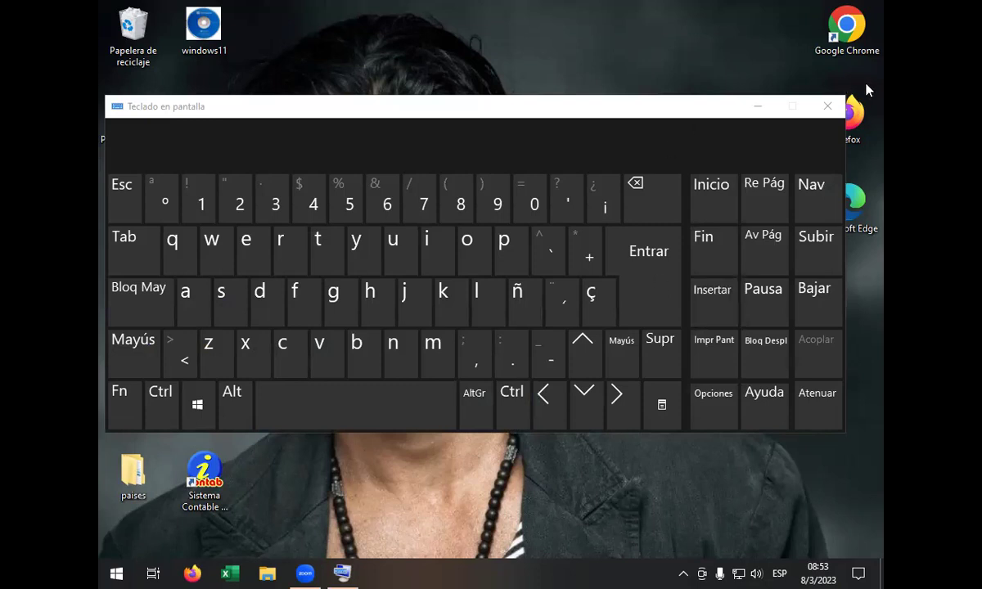
pyautogui.click(828, 108)
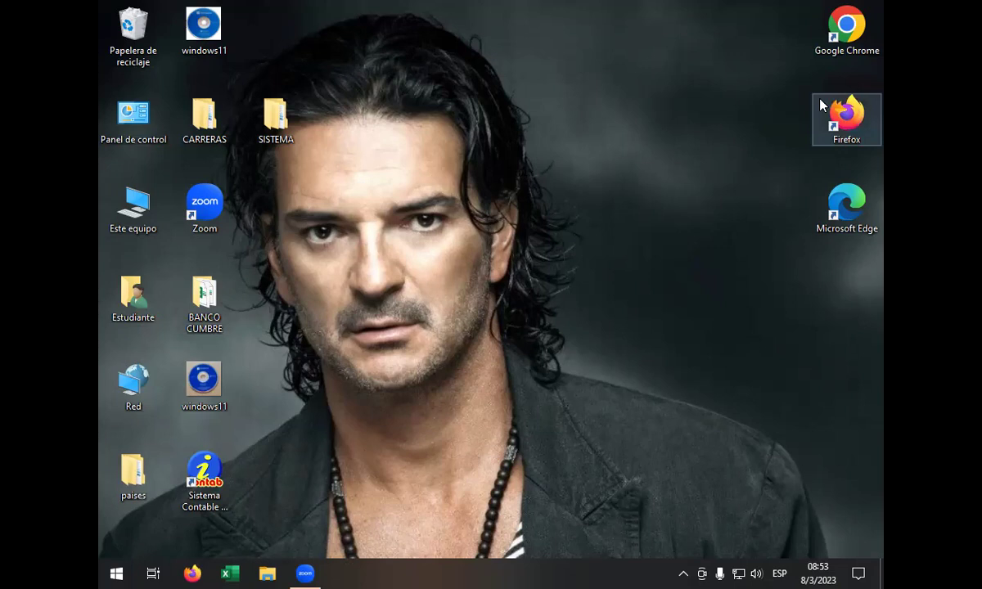
pyautogui.doubleClick(821, 104)
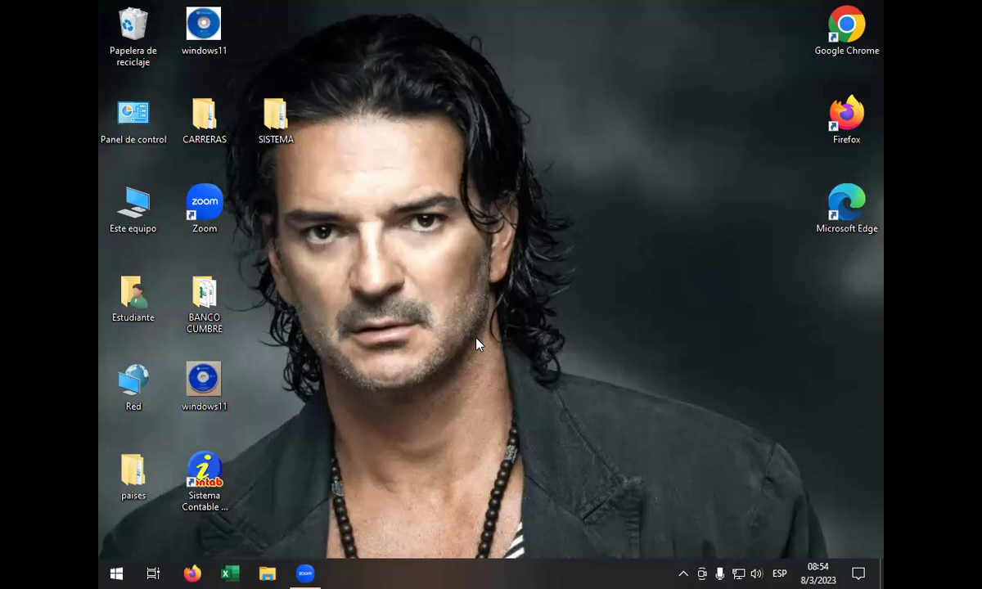
# - Reopen the desktop's Fondo personalization settings and look over the background options
pyautogui.rightClick(415, 375)
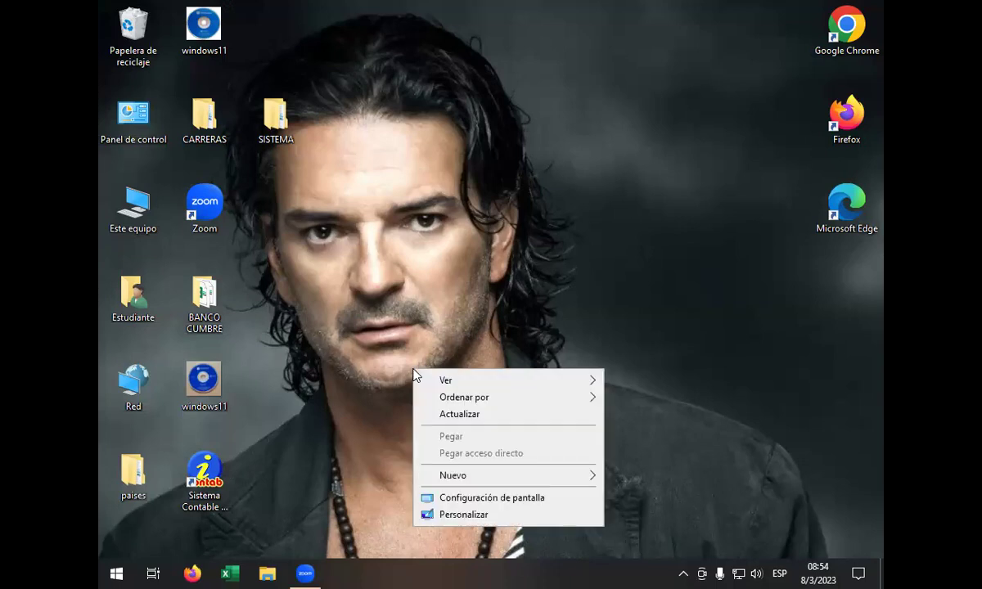
pyautogui.click(534, 515)
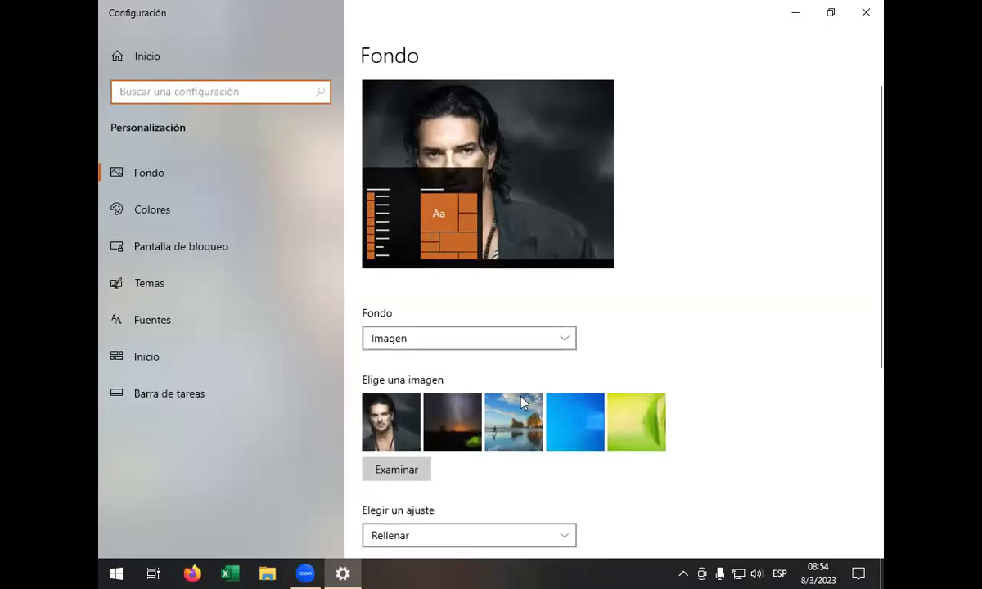
pyautogui.scroll(-2, 734, 318)
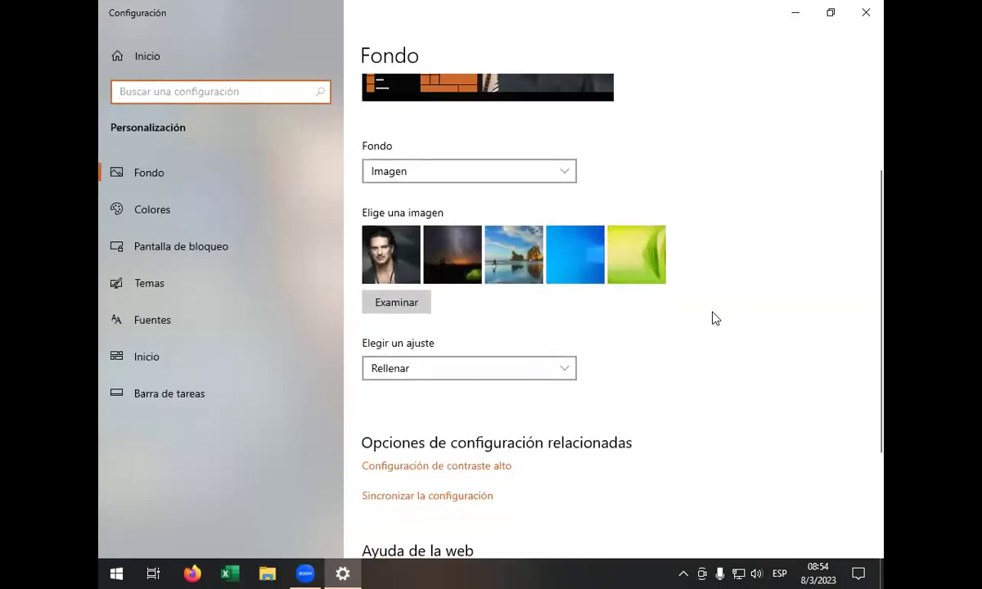
pyautogui.scroll(1, 714, 317)
pyautogui.scroll(1, 714, 319)
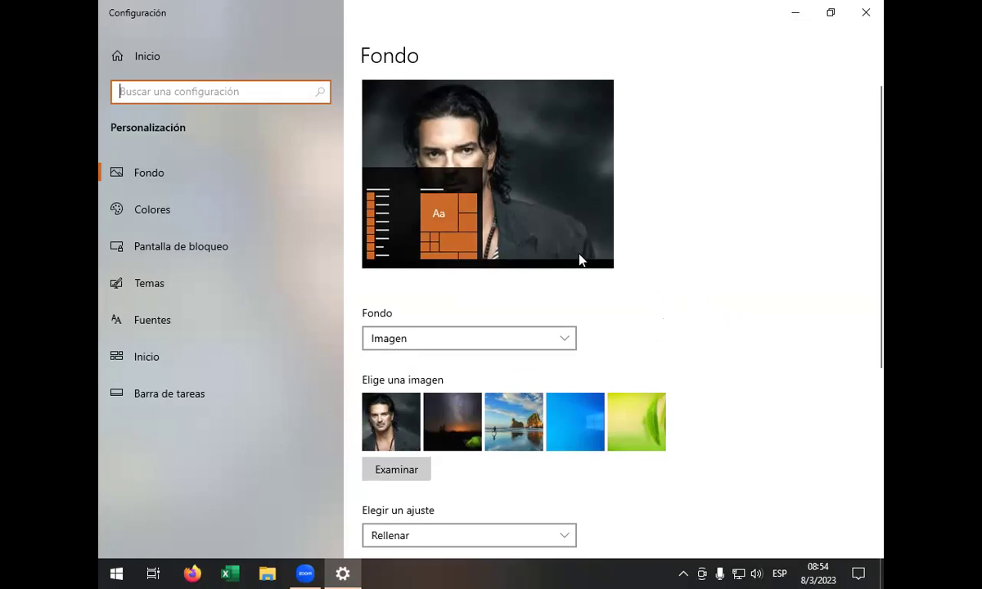
# - Set the desktop background to the solid color Verde and close the settings
pyautogui.click(566, 340)
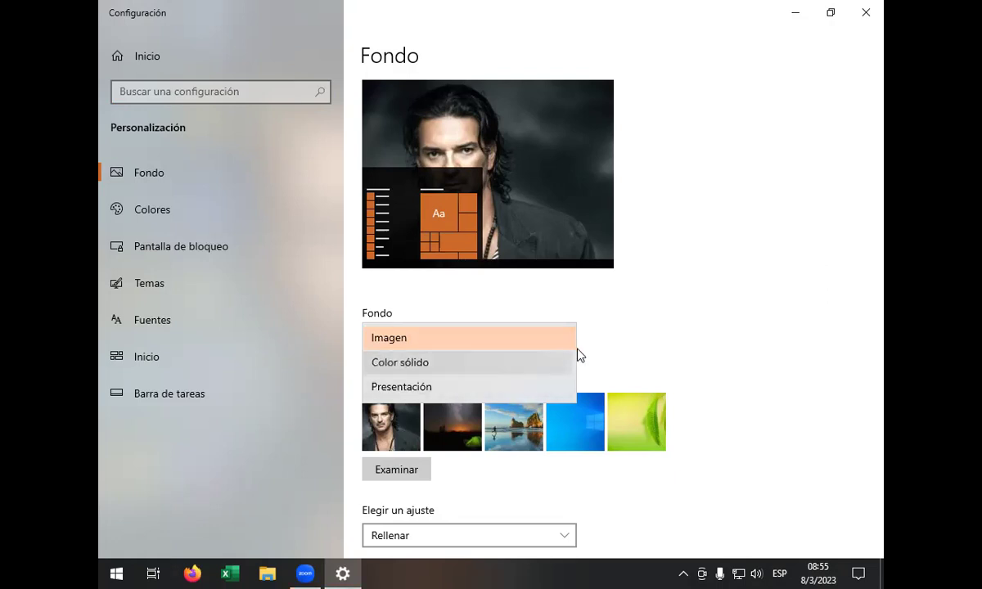
pyautogui.click(522, 358)
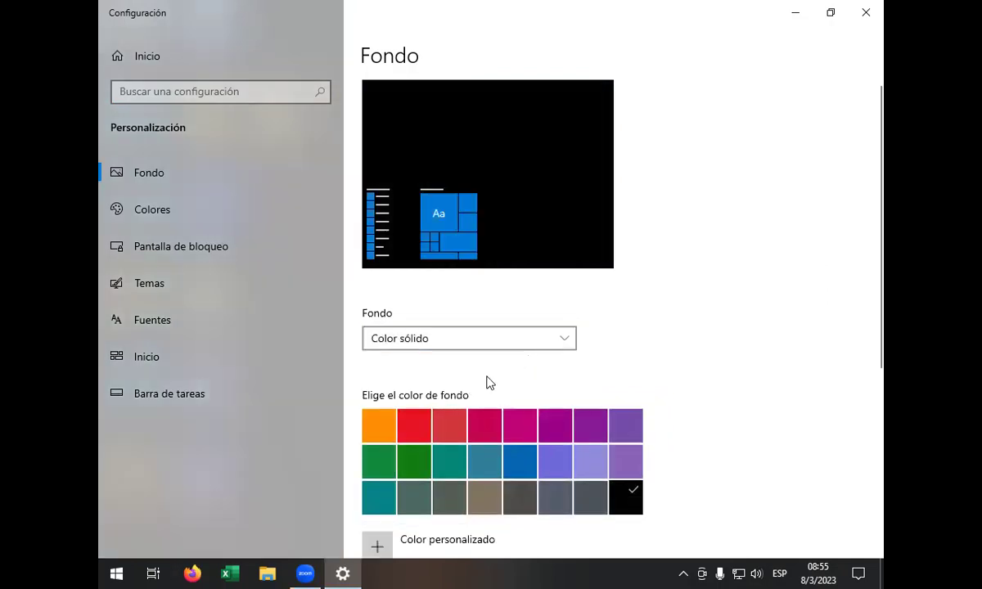
pyautogui.scroll(-2, 489, 383)
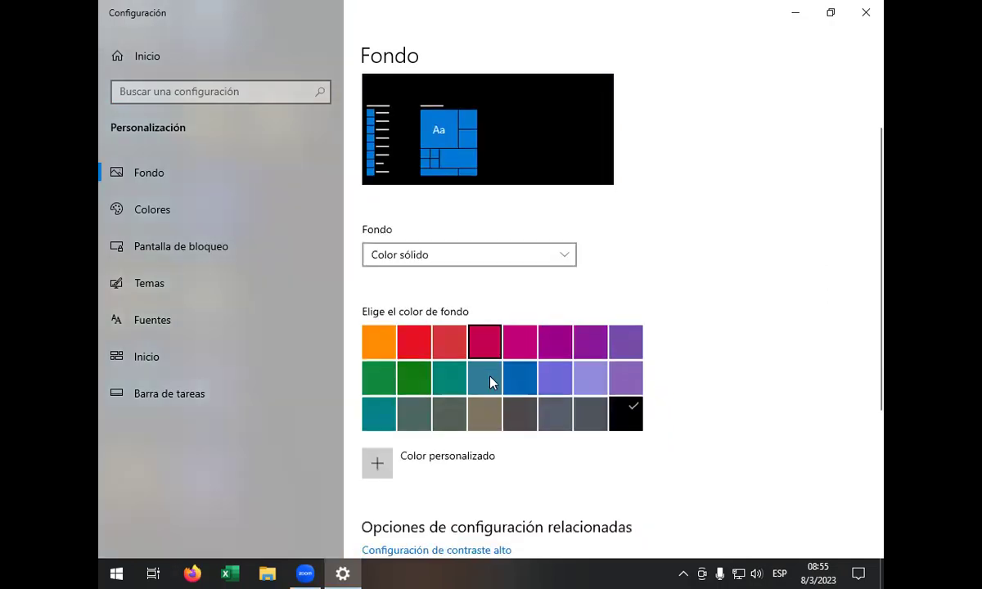
pyautogui.click(414, 380)
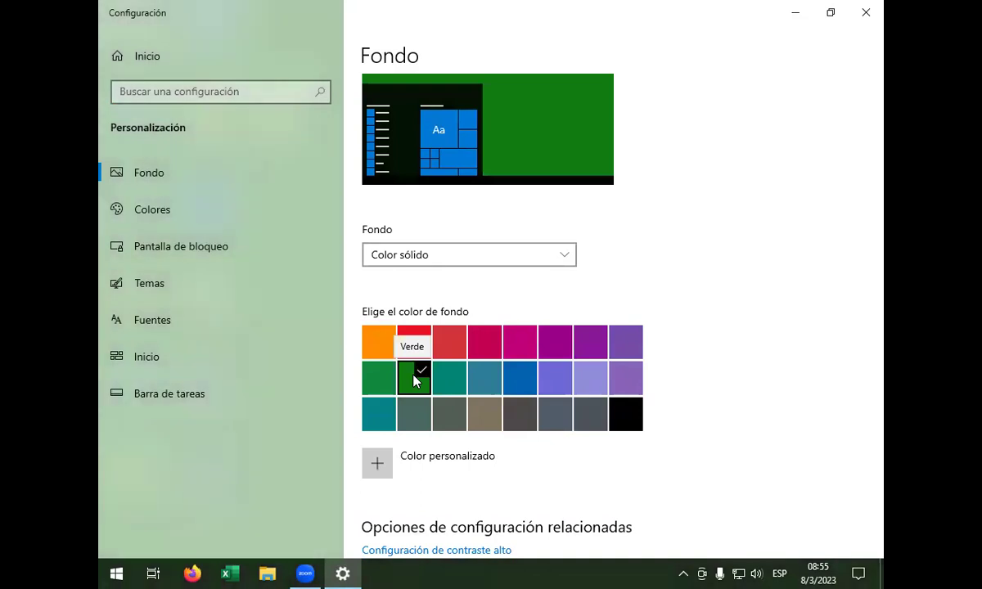
pyautogui.click(866, 11)
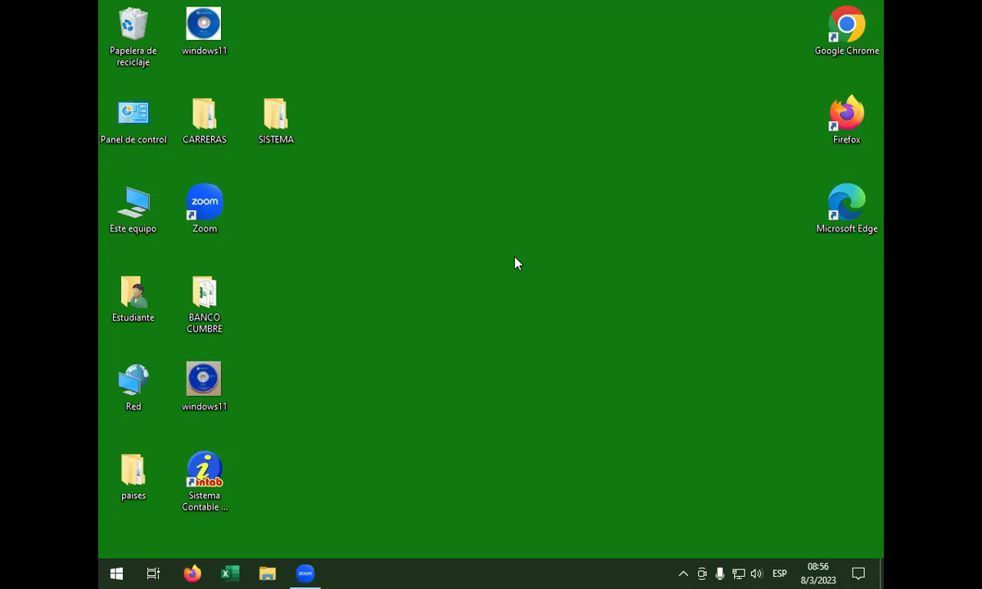
# - Cut the windows11 image located below the BANCO CUMBRE folder on the desktop
pyautogui.rightClick(515, 262)
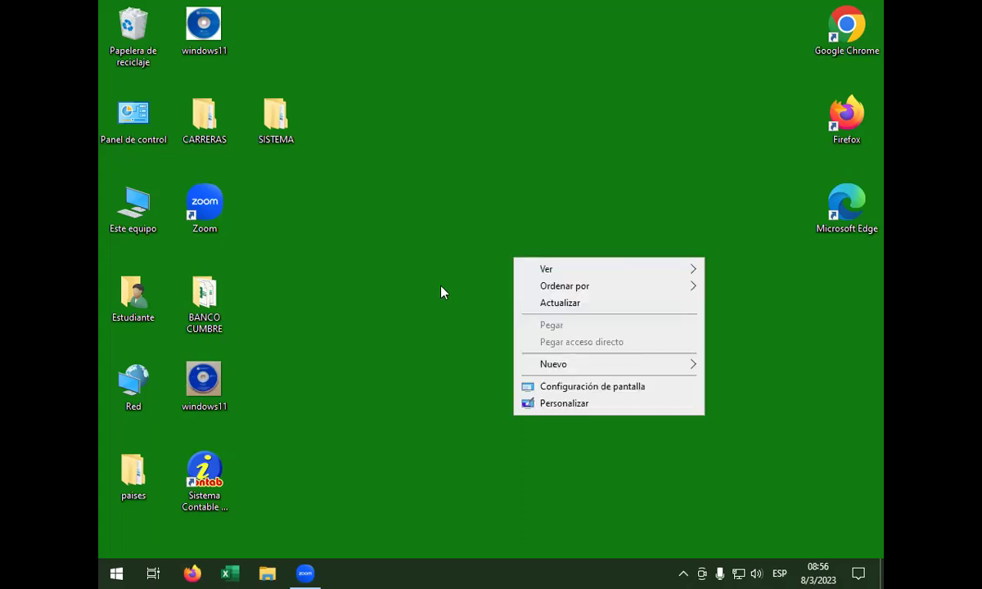
pyautogui.click(318, 348)
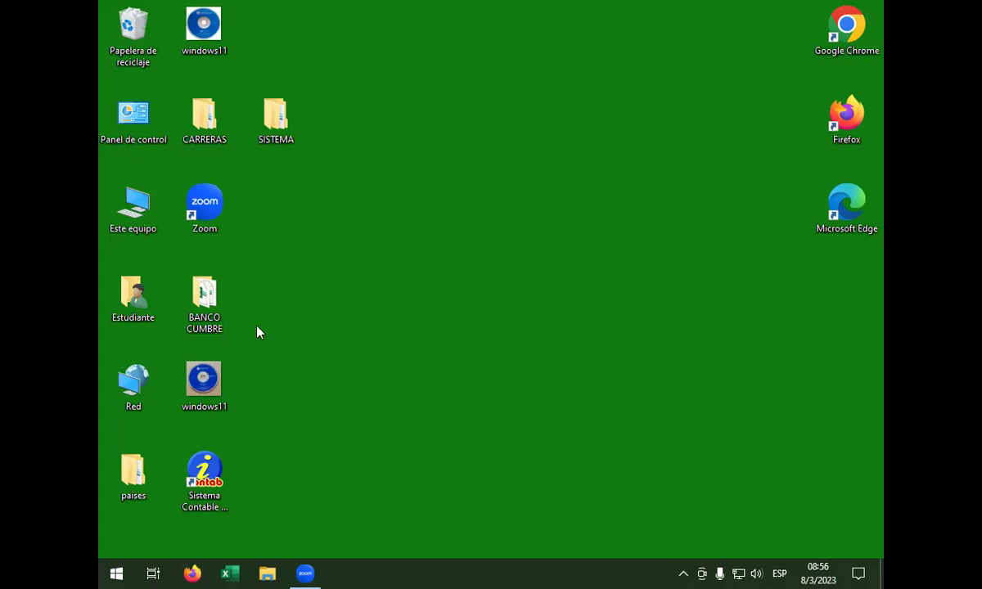
pyautogui.click(187, 395)
pyautogui.doubleClick(190, 390)
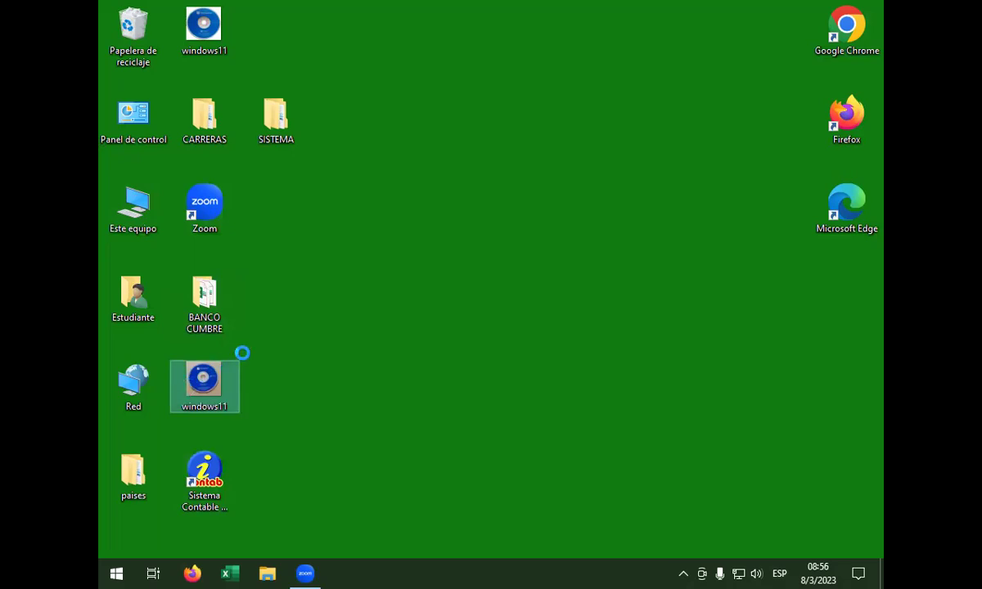
pyautogui.rightClick(190, 383)
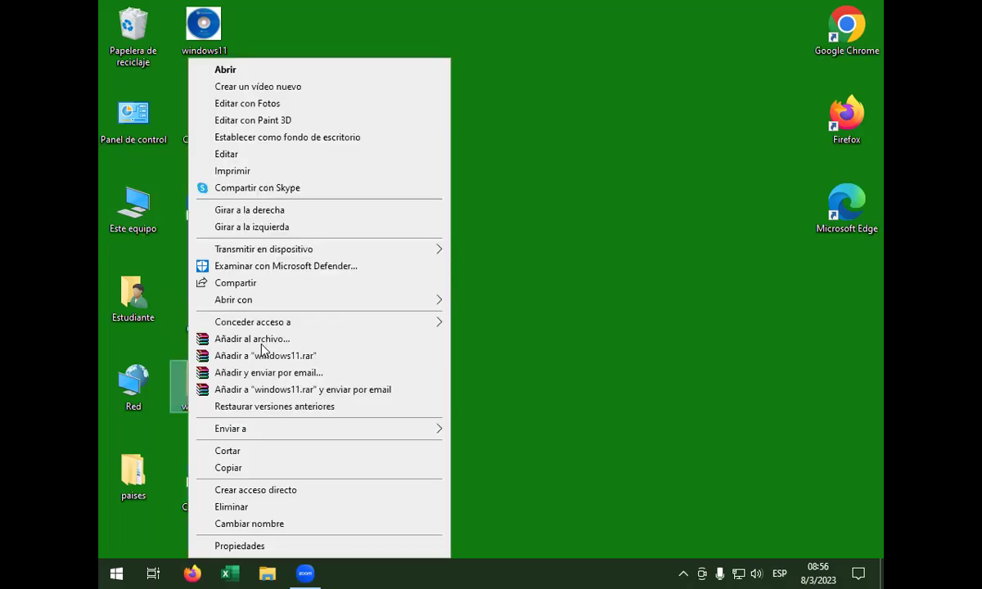
pyautogui.click(229, 450)
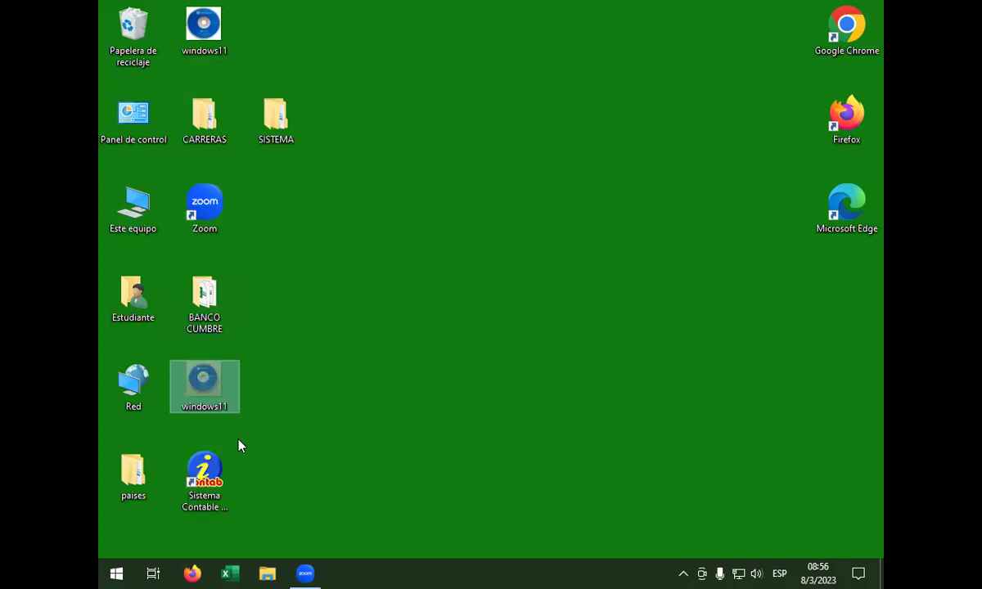
# - Paste the cut windows11 image into the Imágenes folder, reached through the Estudiante folder, and close the window
pyautogui.click(139, 292)
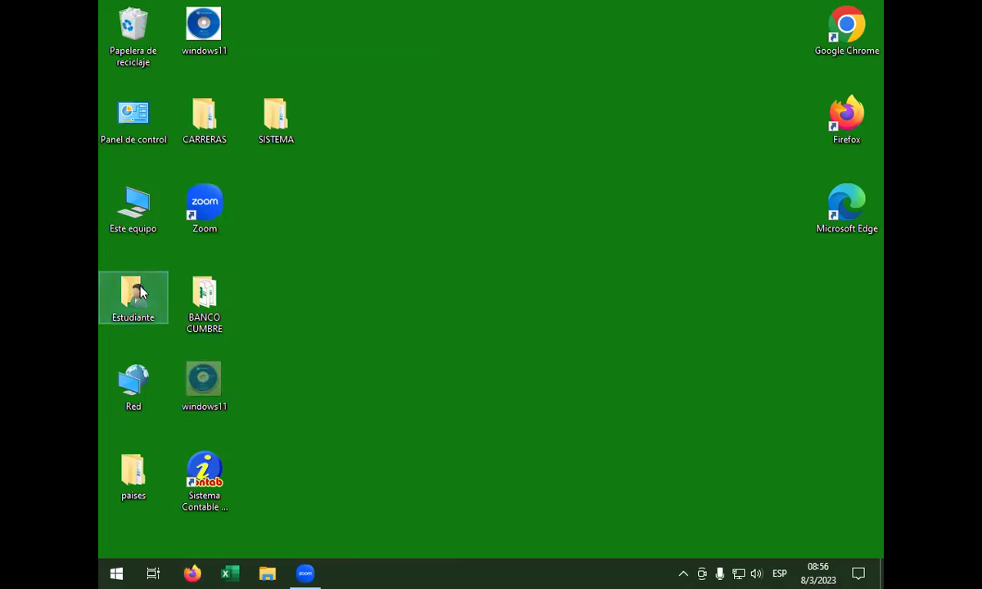
pyautogui.doubleClick(140, 291)
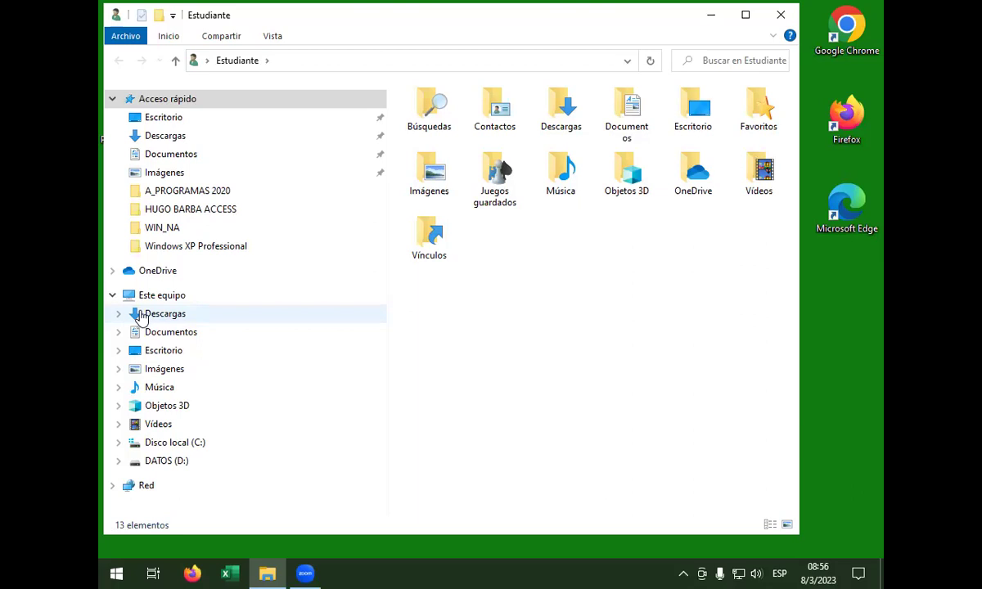
pyautogui.click(180, 370)
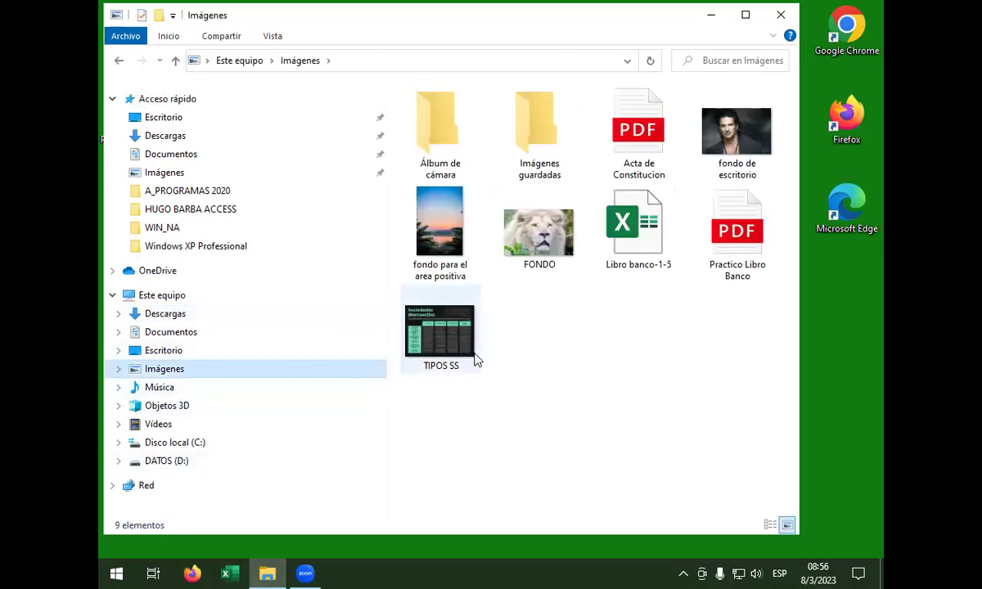
pyautogui.rightClick(536, 321)
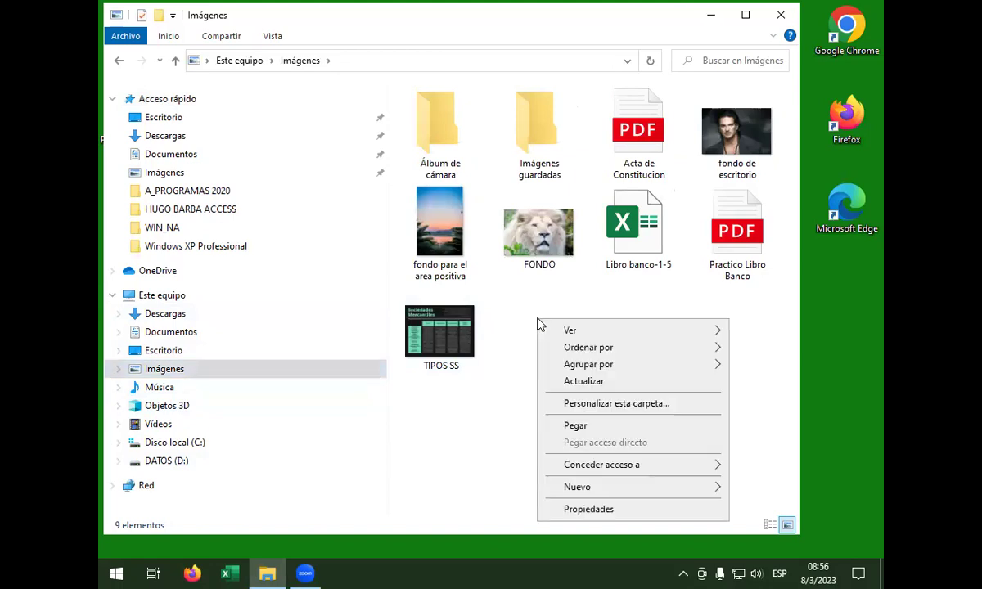
pyautogui.click(561, 426)
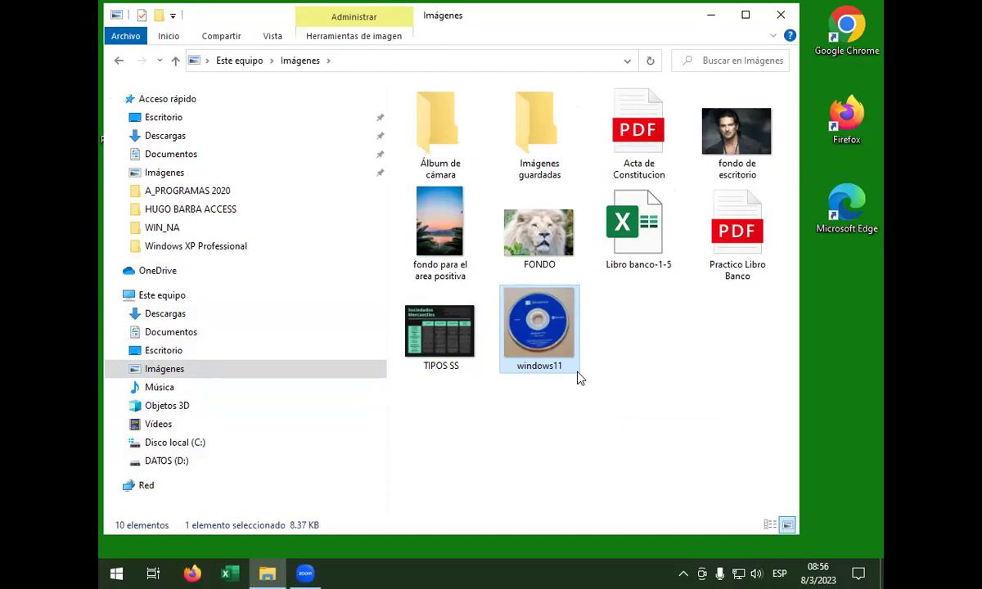
pyautogui.moveTo(579, 378)
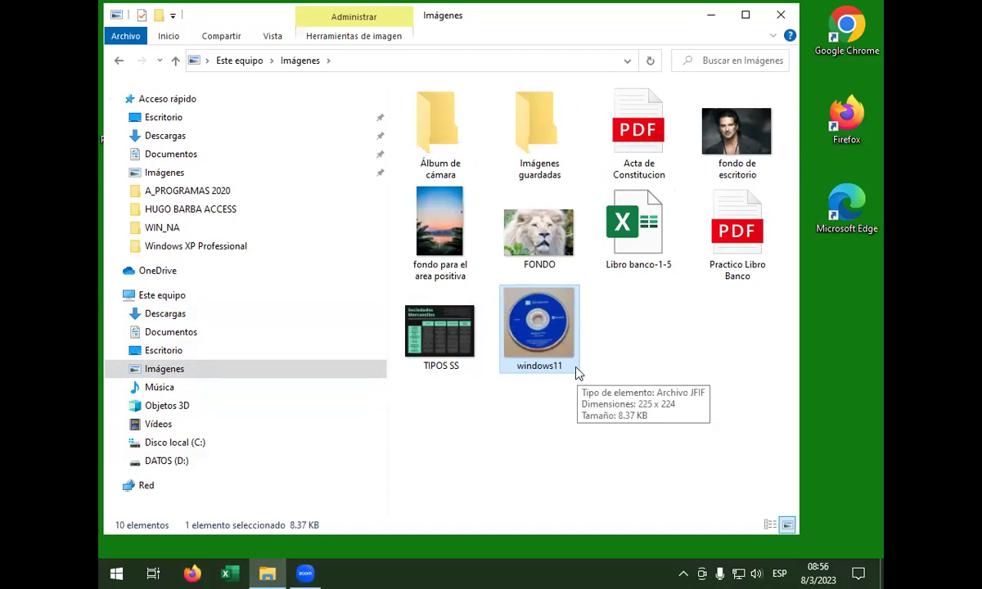
pyautogui.click(778, 16)
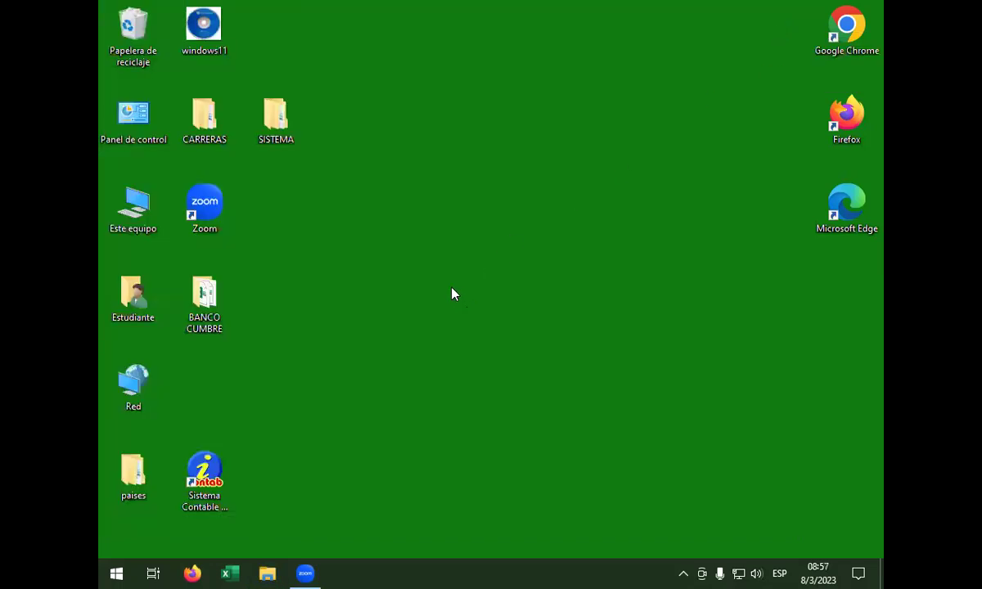
# - Reopen the desktop's Fondo personalization settings and compare the Imagen, Color sólido and Presentación background types
pyautogui.rightClick(415, 288)
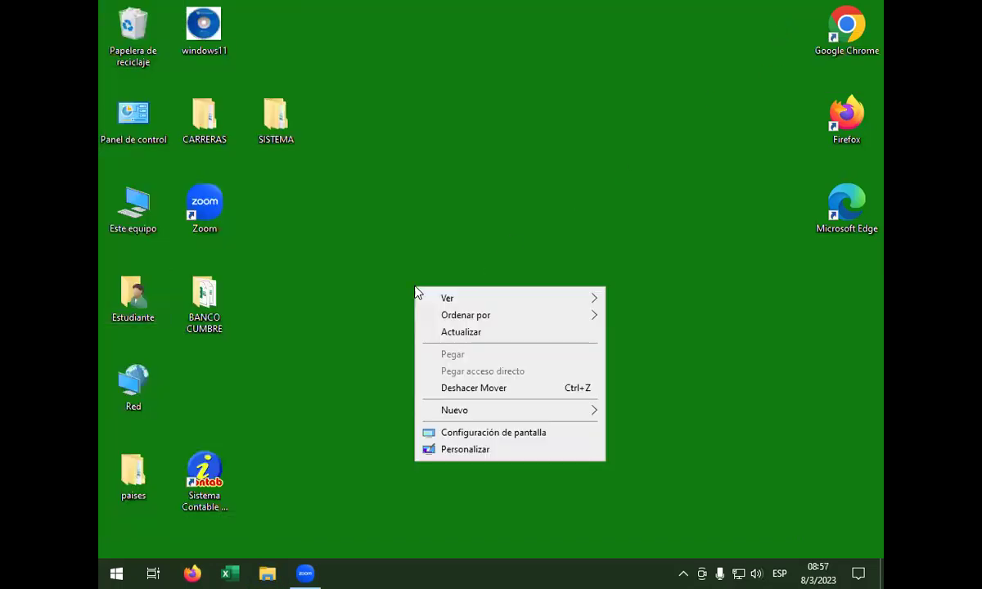
pyautogui.click(500, 449)
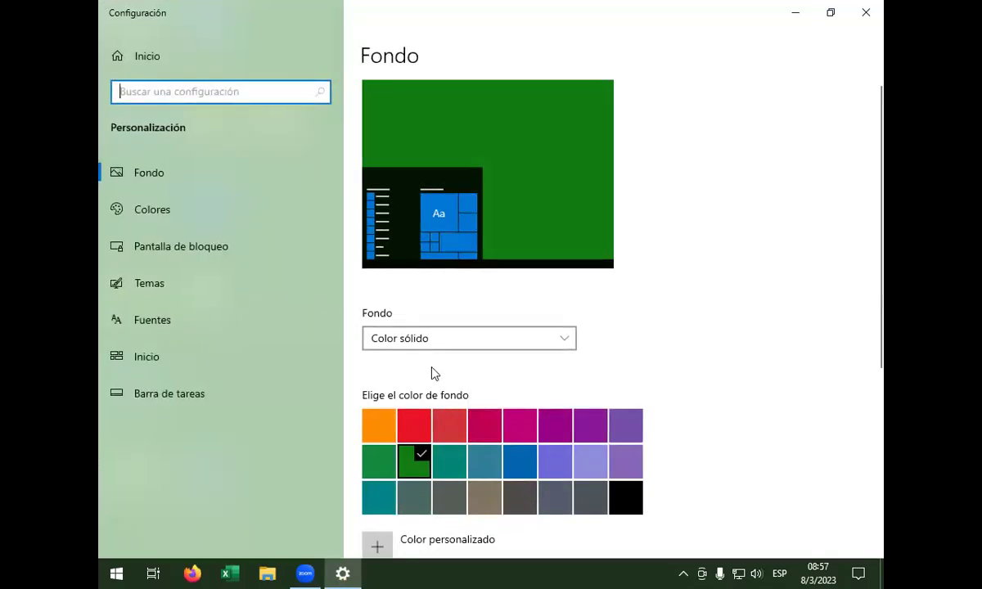
pyautogui.click(495, 342)
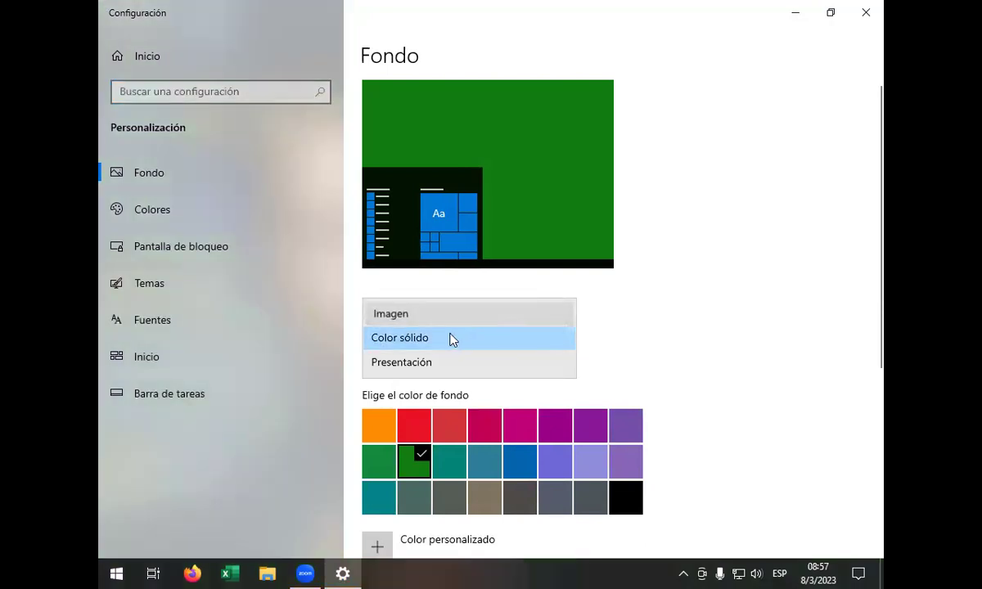
pyautogui.click(453, 314)
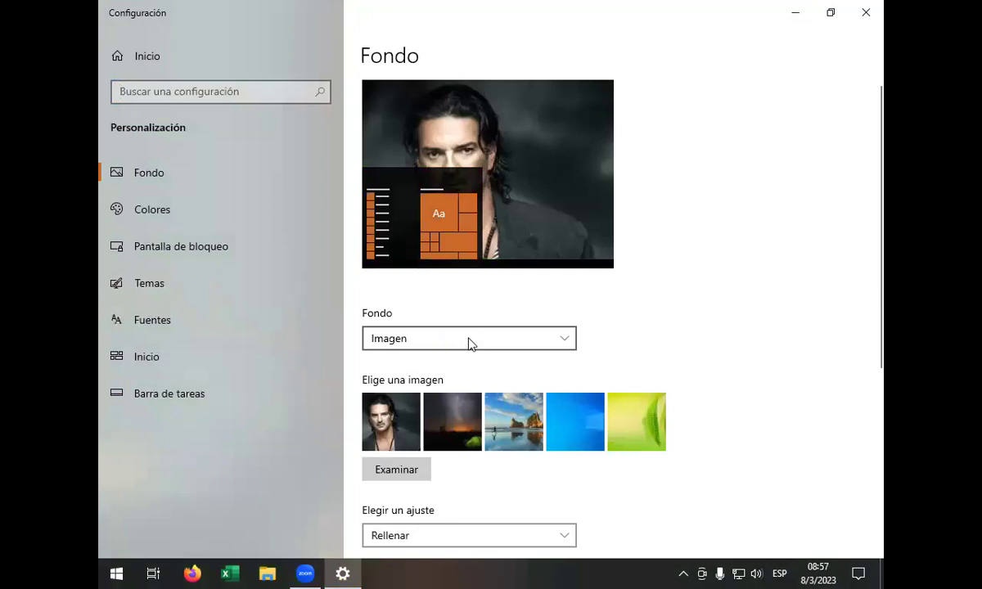
pyautogui.click(468, 342)
pyautogui.click(459, 370)
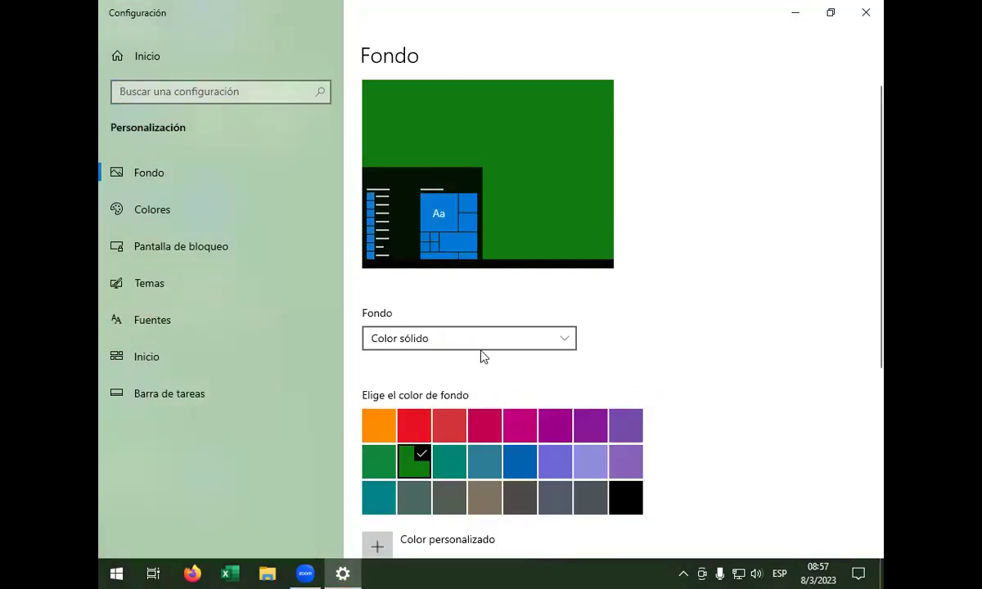
pyautogui.press('Down')
pyautogui.click(557, 339)
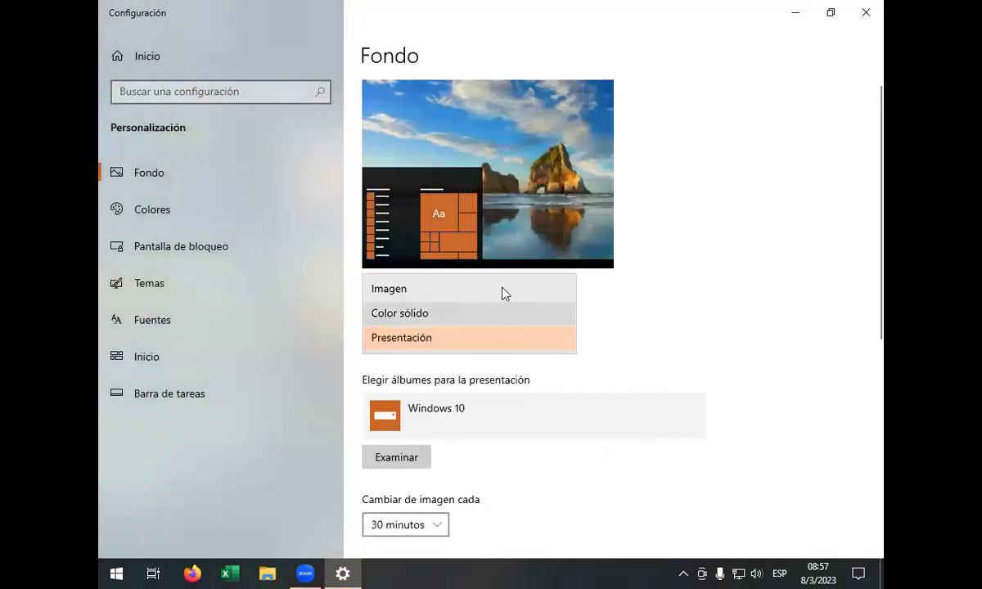
pyautogui.click(503, 290)
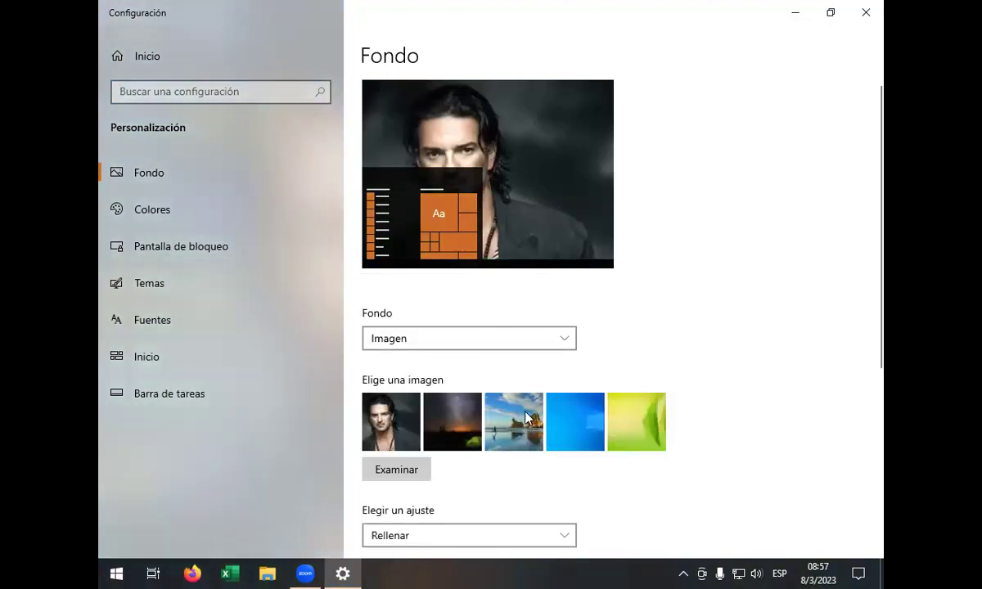
# - Set the background type to Presentación and choose the Imágenes folder as the slideshow album
pyautogui.click(549, 341)
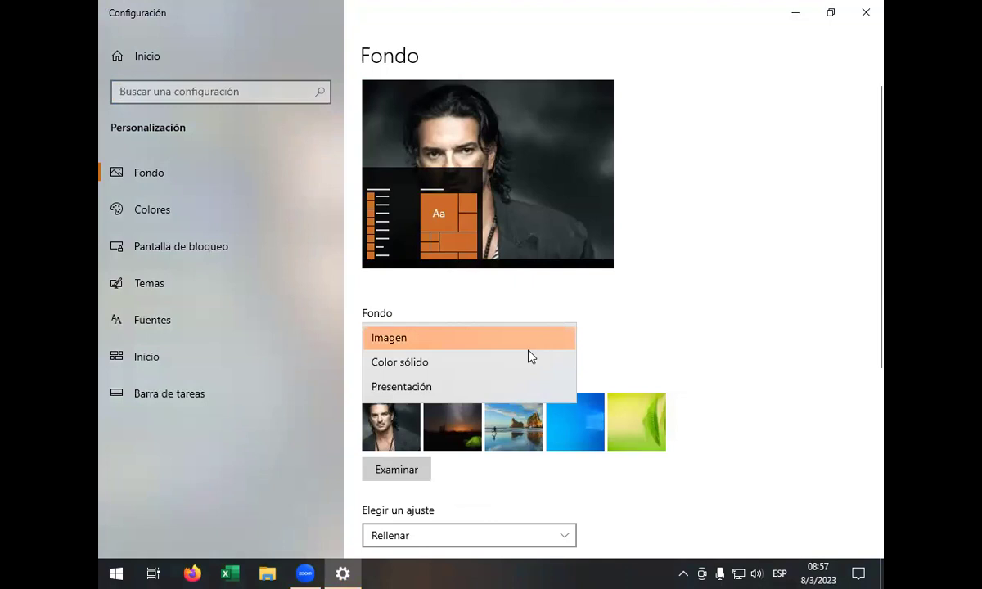
pyautogui.click(409, 390)
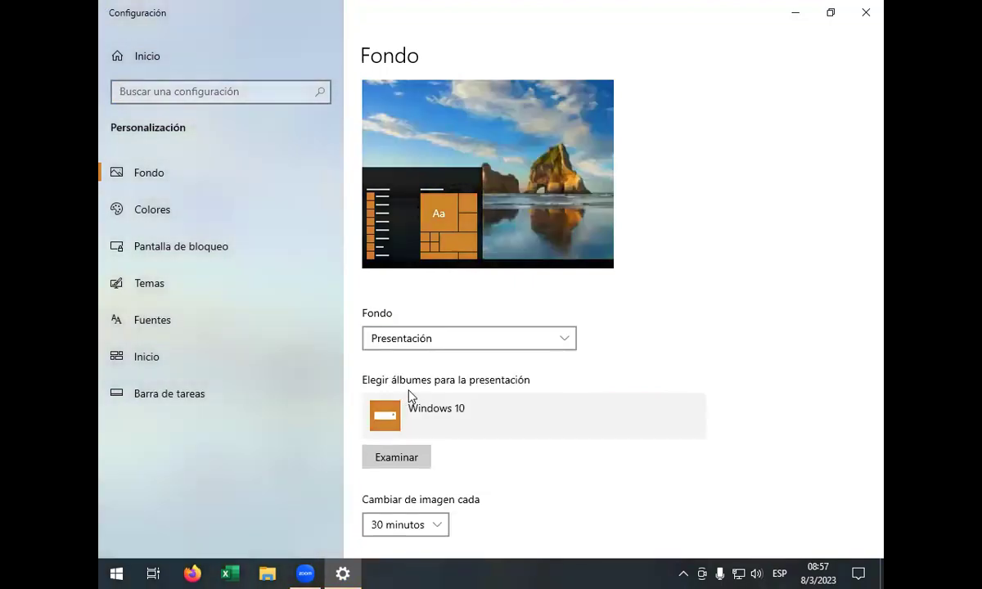
pyautogui.click(423, 462)
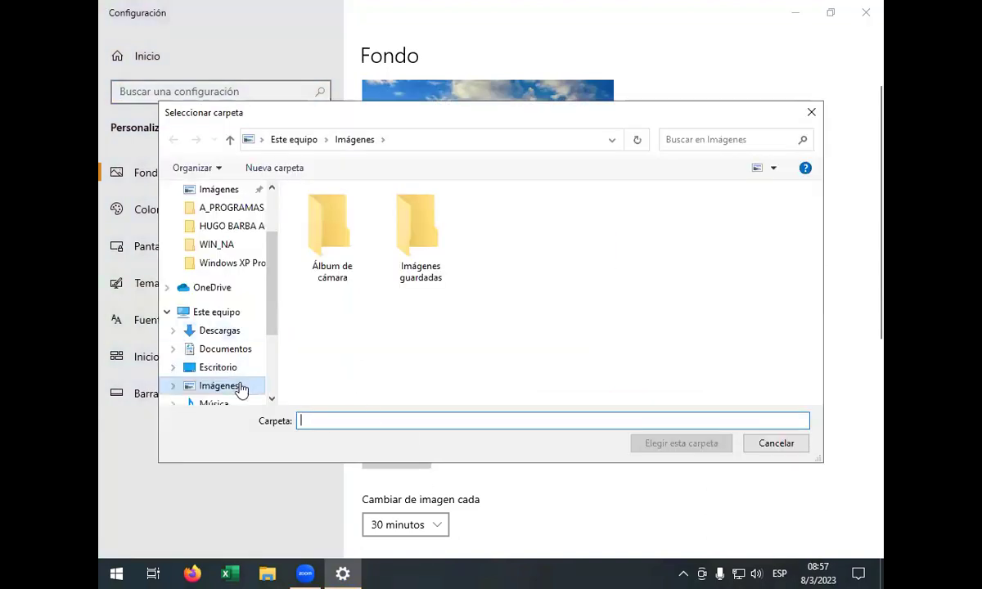
pyautogui.click(240, 388)
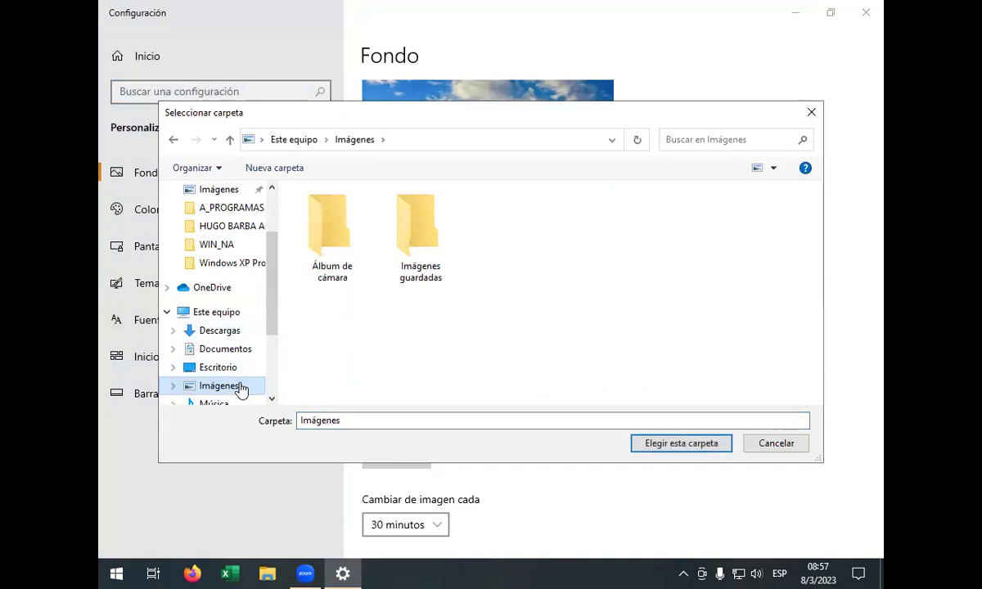
pyautogui.click(403, 271)
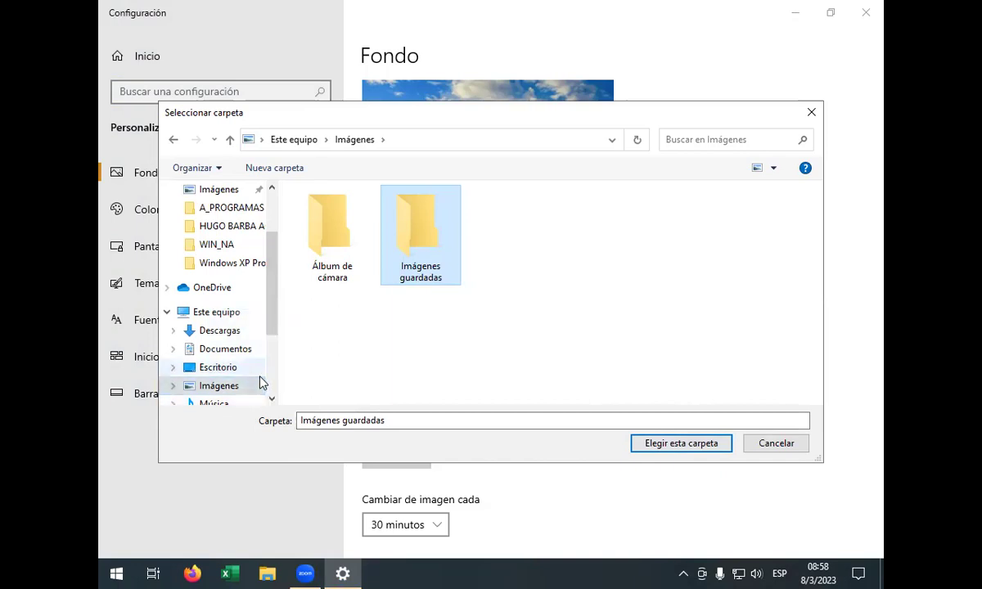
pyautogui.click(324, 332)
pyautogui.click(236, 389)
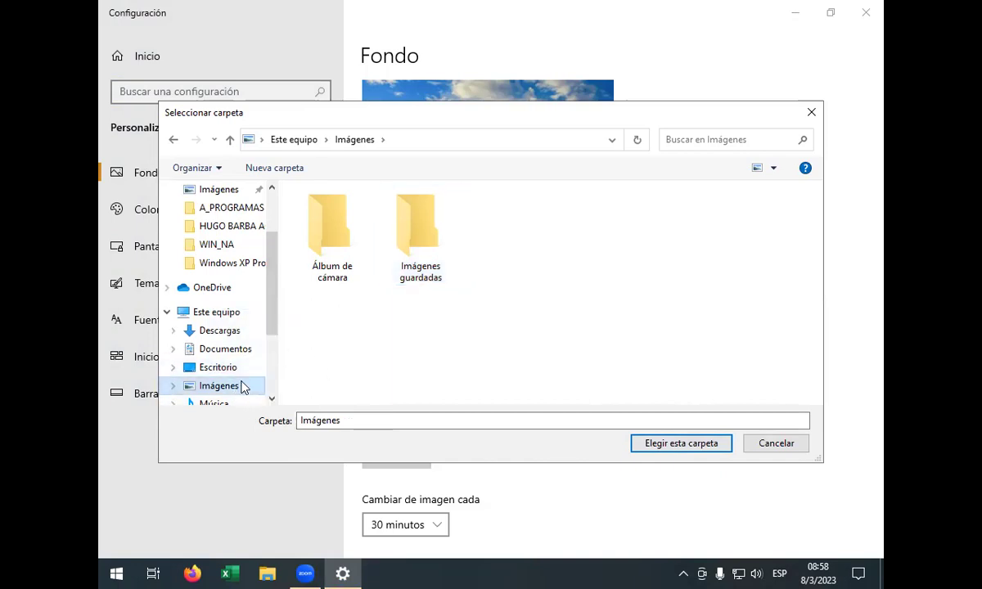
pyautogui.click(688, 446)
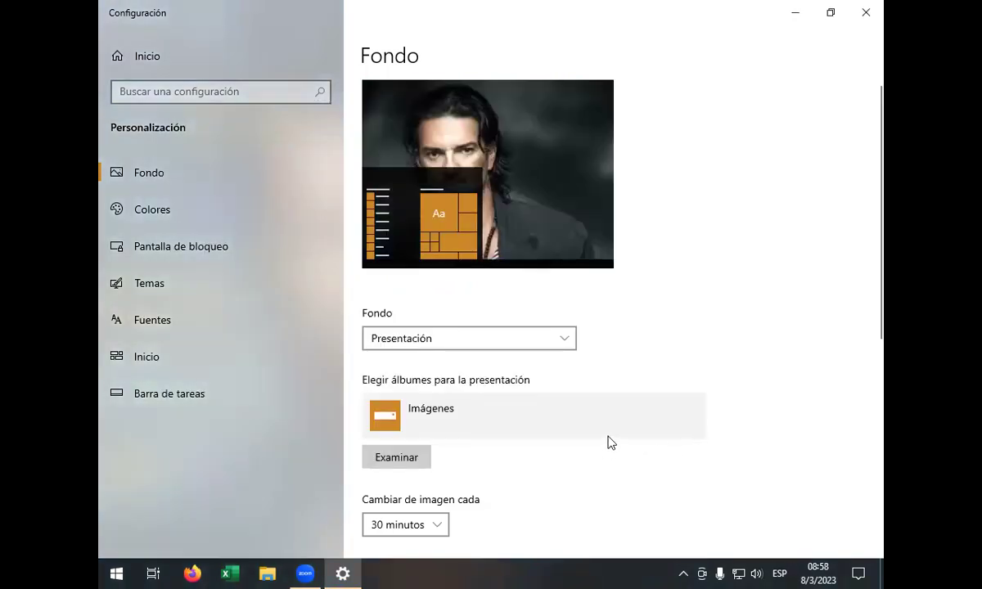
# - Set the slideshow to change the picture every 1 minuto and close the settings
pyautogui.scroll(-3, 699, 336)
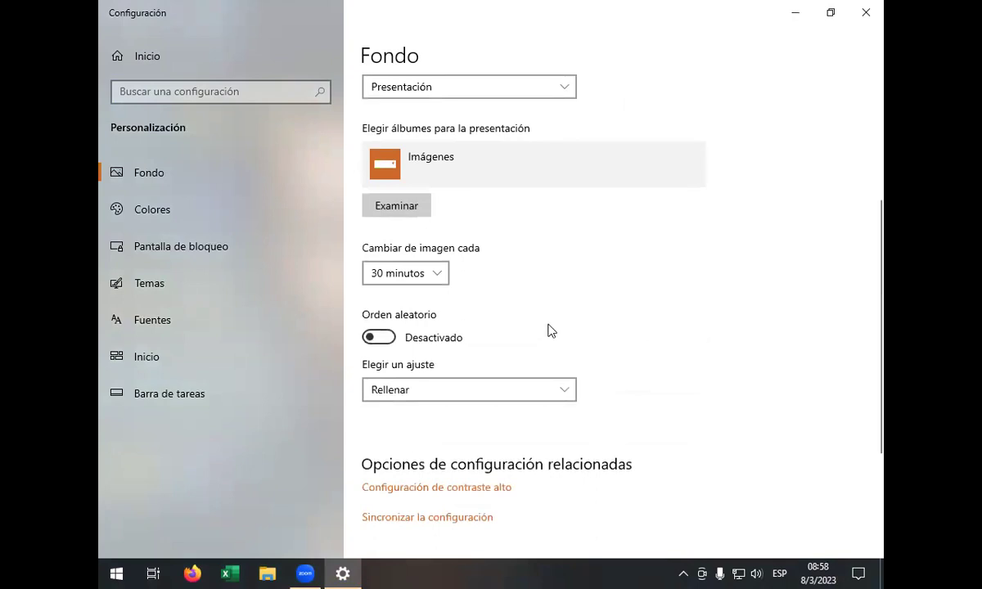
pyautogui.click(441, 279)
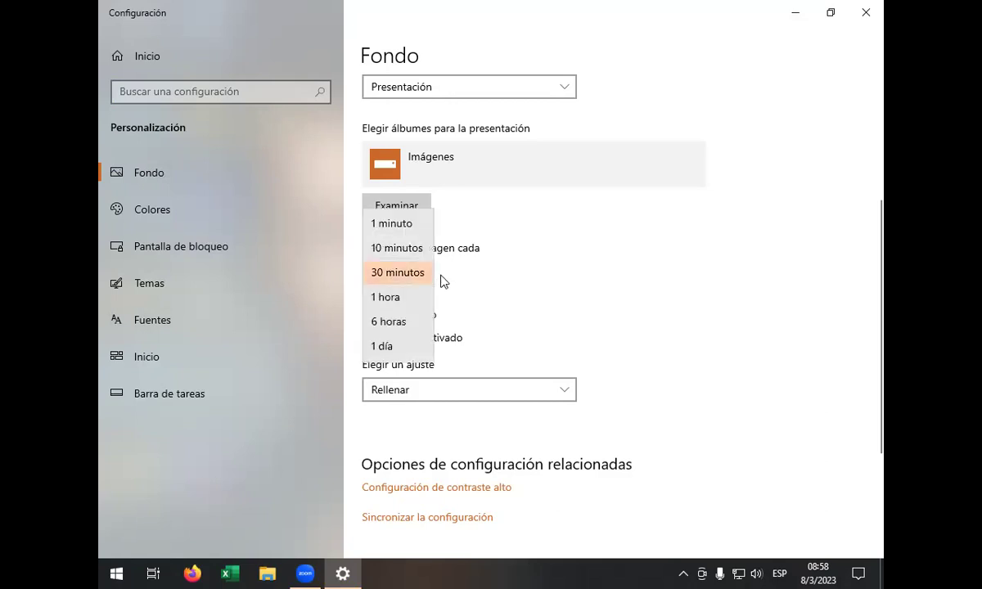
pyautogui.click(400, 230)
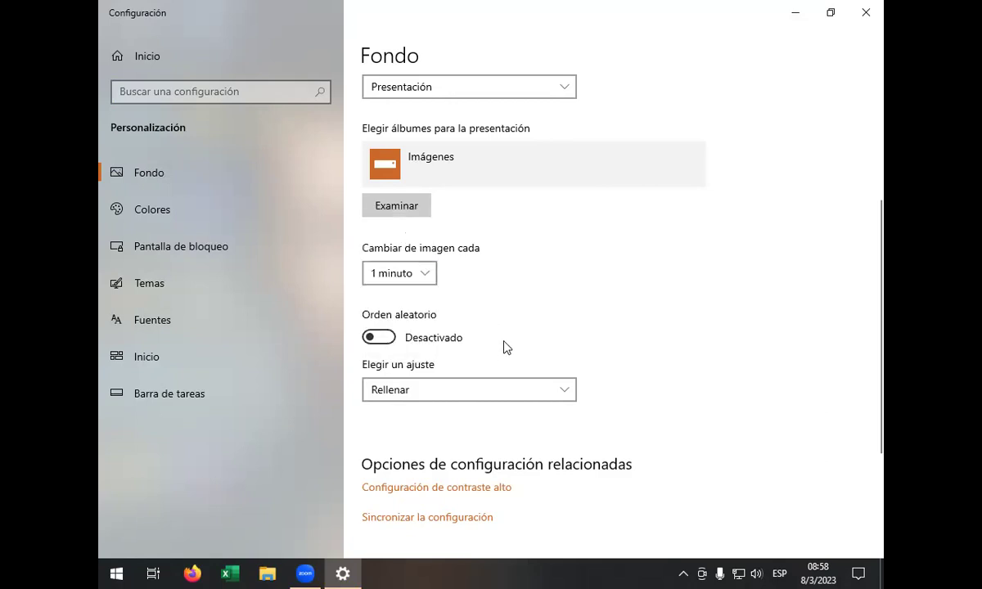
pyautogui.click(866, 12)
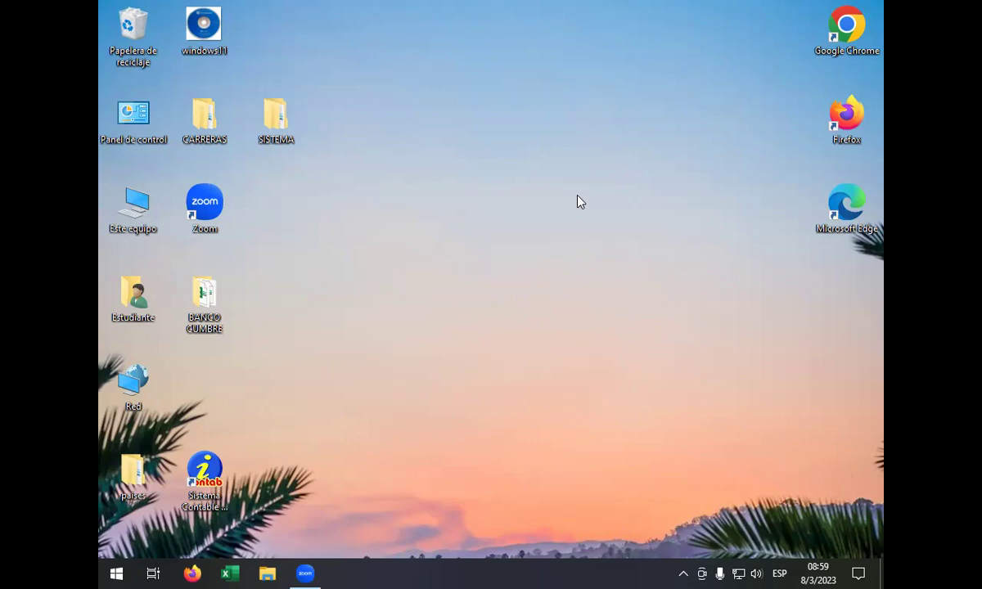
# - Open the desktop's Colores personalization settings and set the color mode to Oscuro
pyautogui.rightClick(579, 195)
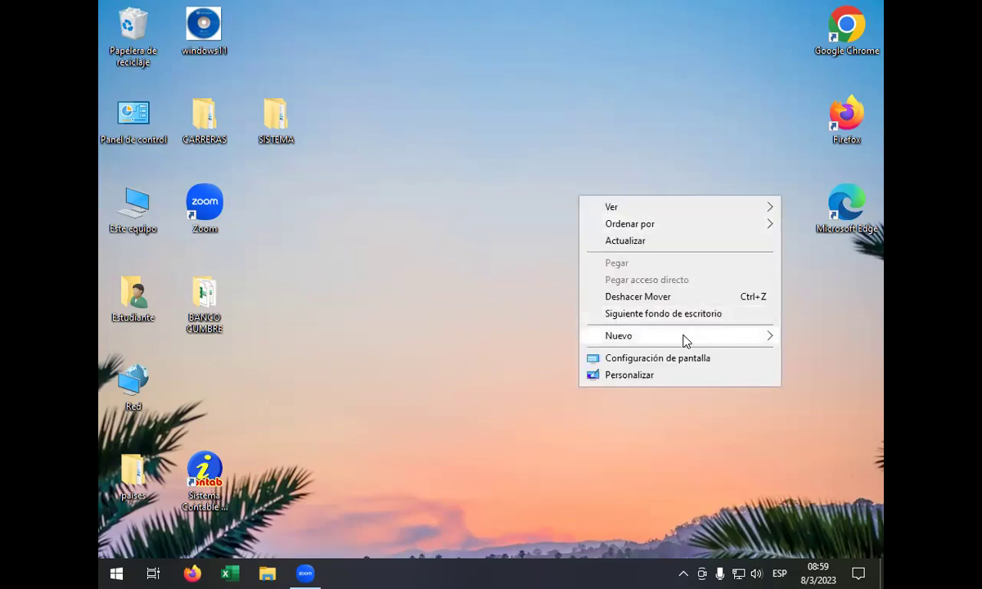
pyautogui.click(612, 378)
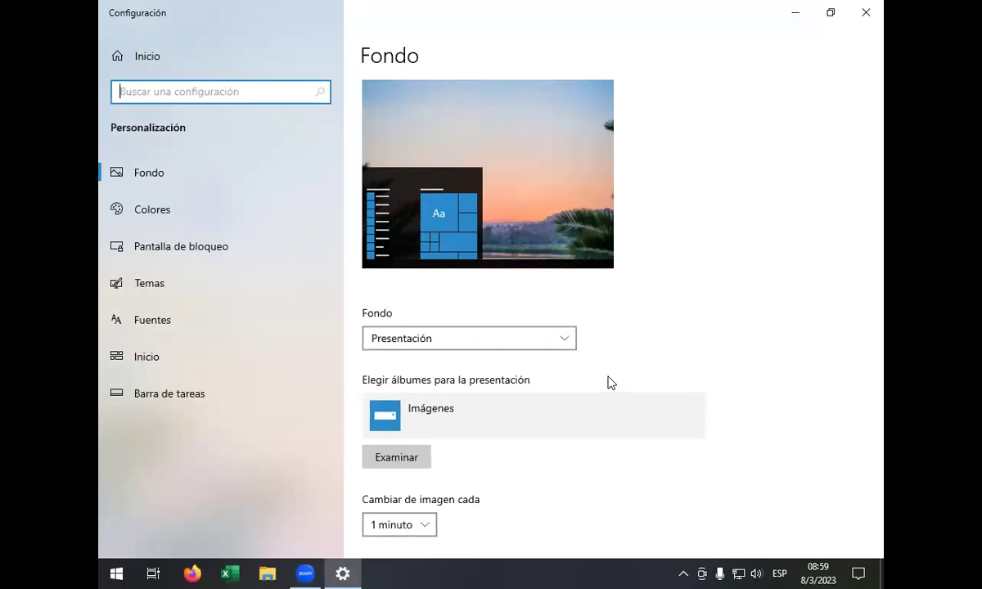
pyautogui.click(196, 221)
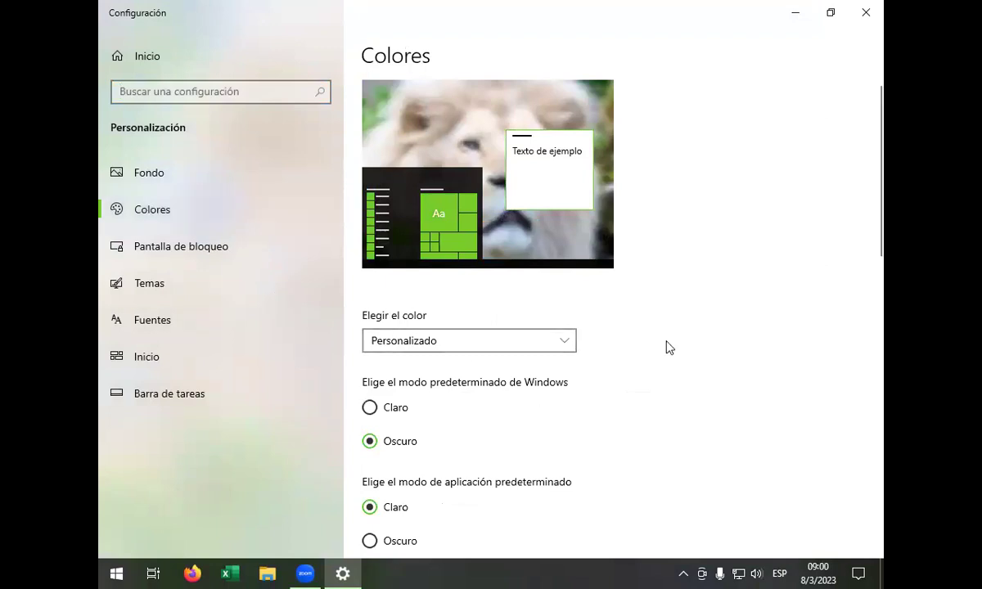
pyautogui.click(568, 342)
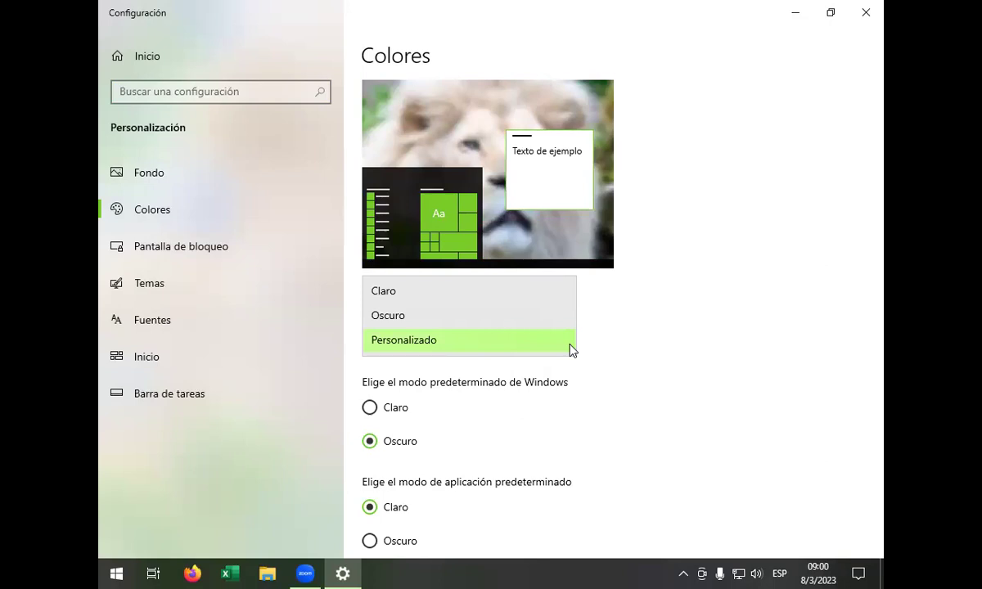
pyautogui.click(511, 320)
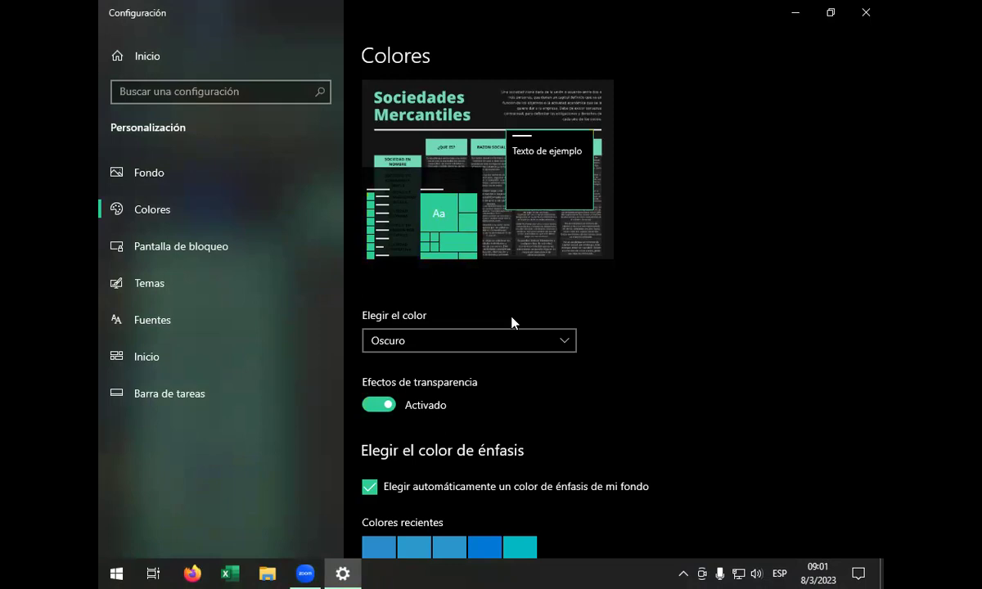
# - Open the Teclado en pantalla application to view the on-screen keyboard, and close it
pyautogui.press('super')
pyautogui.write('te')
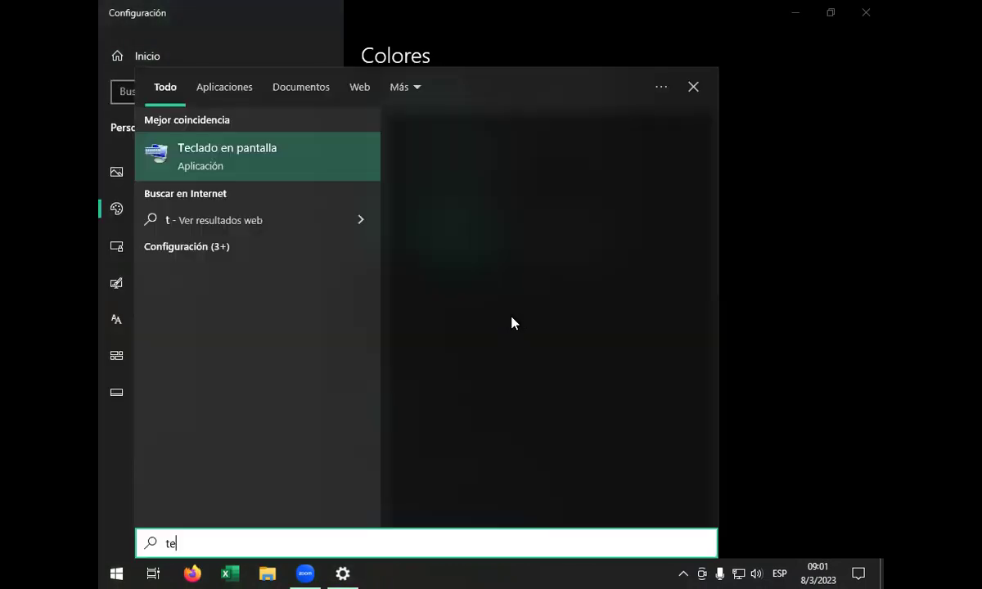
pyautogui.press('Return')
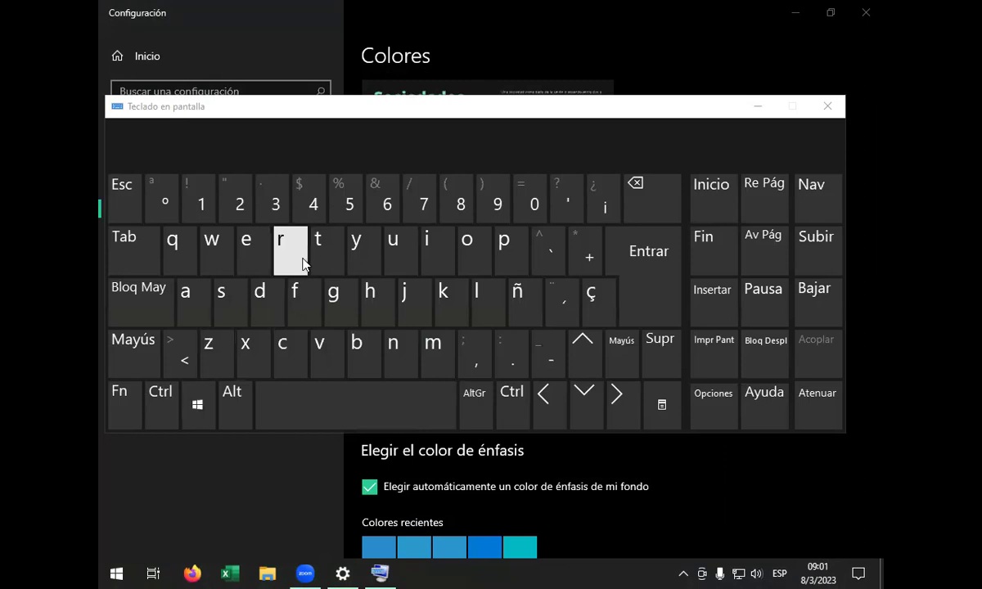
pyautogui.click(829, 106)
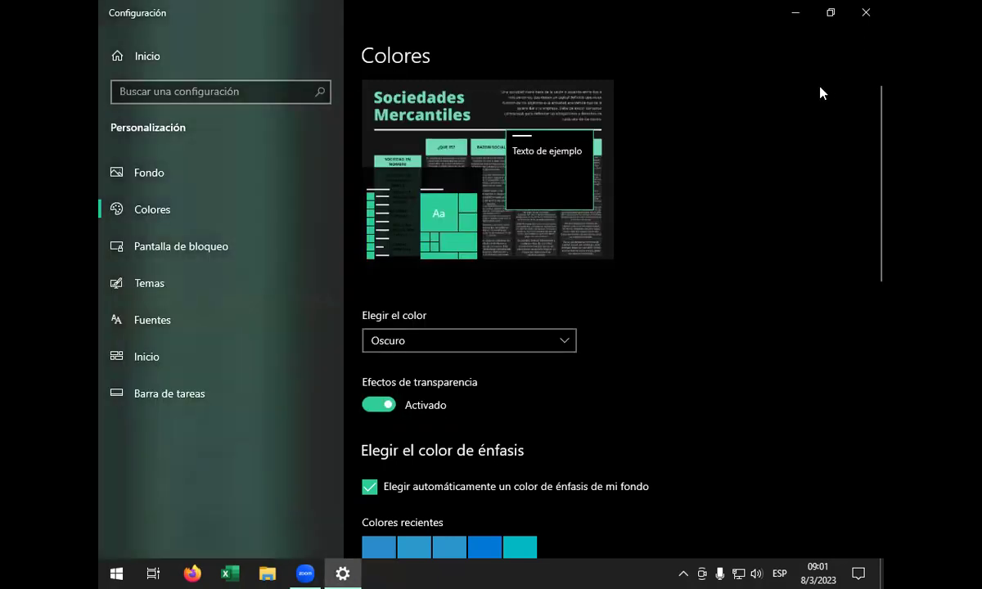
# - Launch Word through the Ejecutar dialog with the command winword and create a blank document
pyautogui.press('super+r')
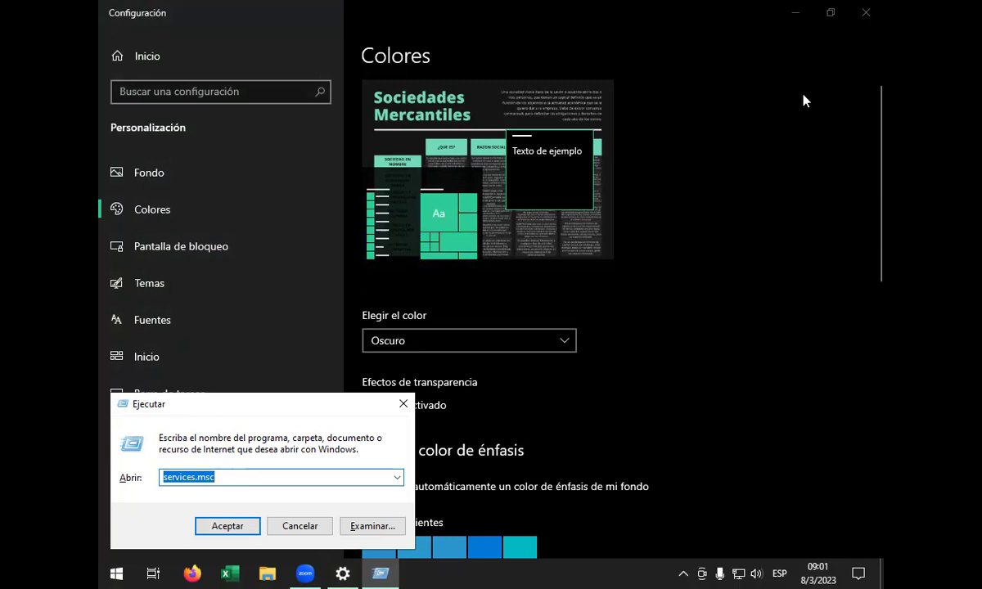
pyautogui.press('BackSpace')
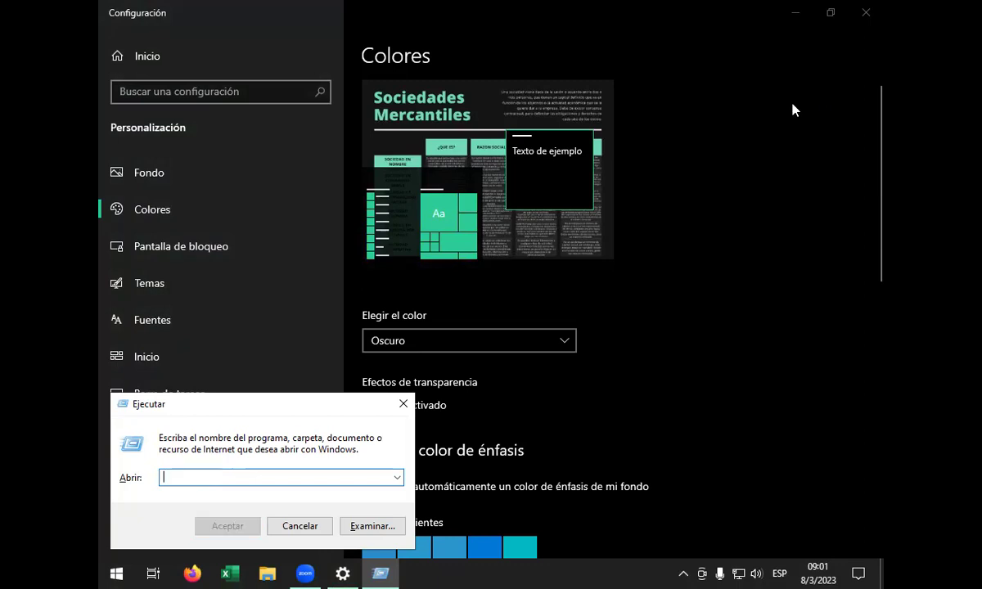
pyautogui.write('win')
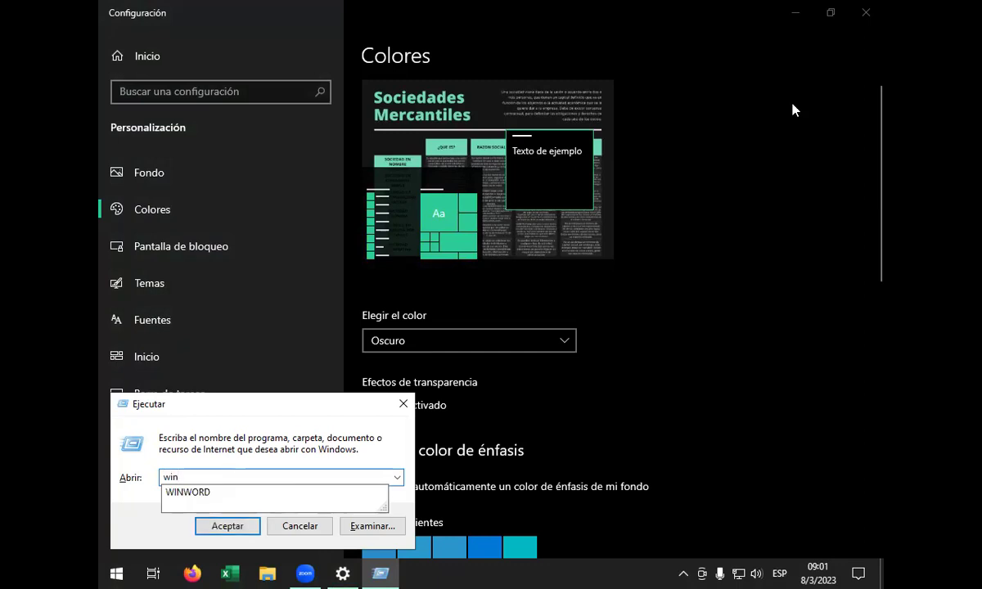
pyautogui.write('word')
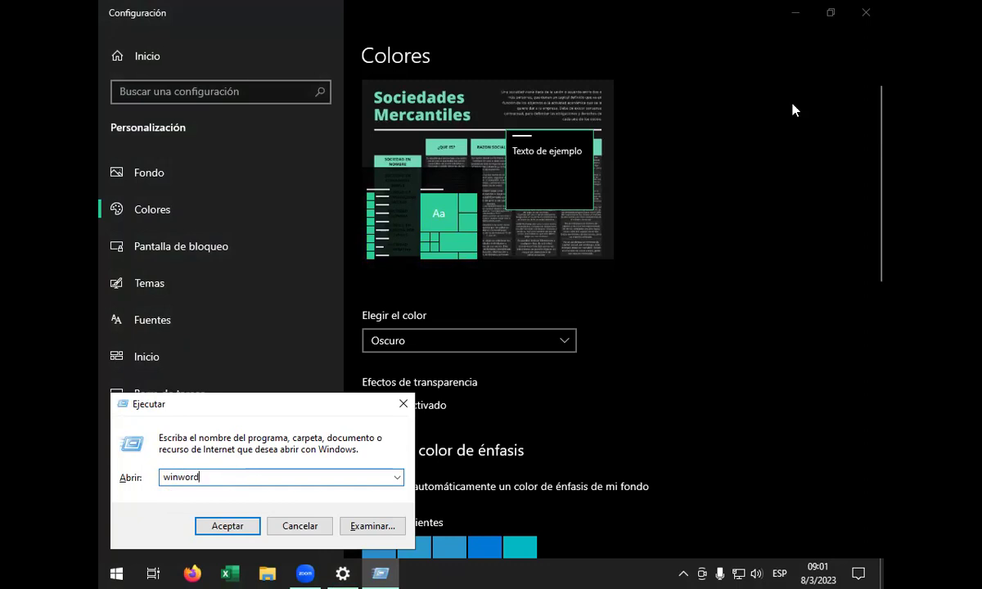
pyautogui.press('Return')
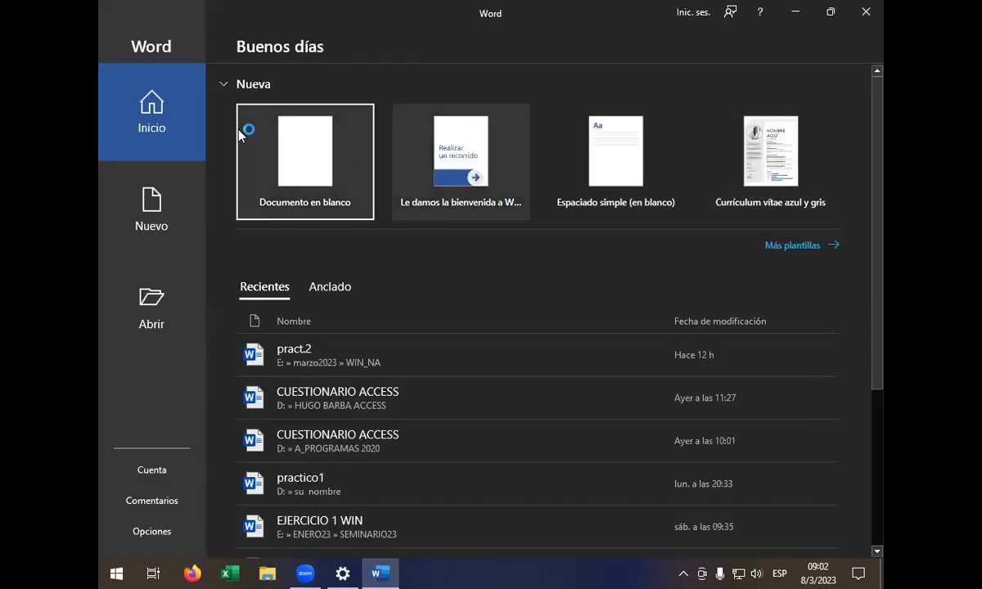
pyautogui.click(297, 155)
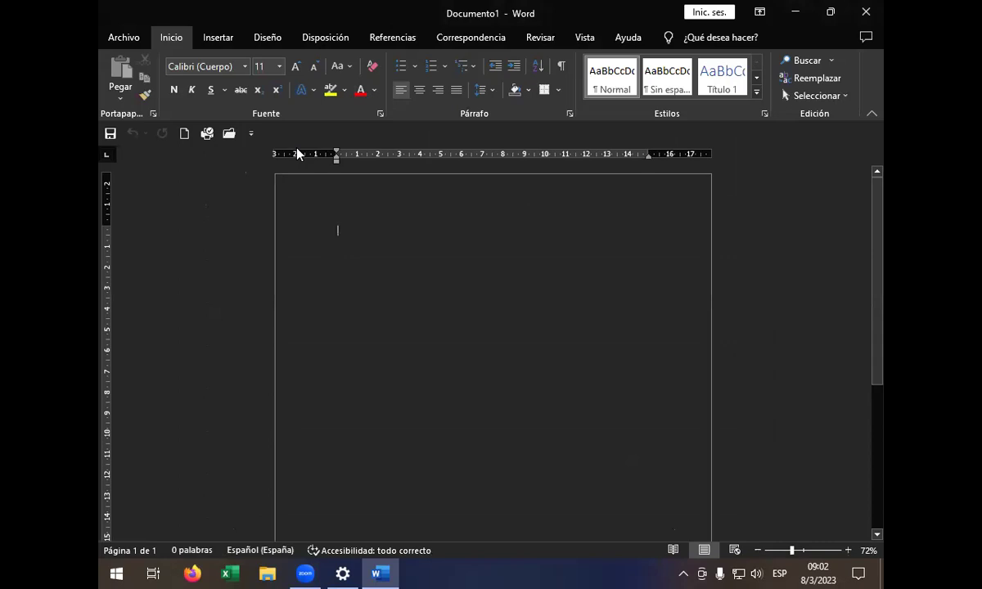
# - Enter a few test characters in the blank document, delete them and minimize Word
pyautogui.write('hldph')
pyautogui.press('BackSpace')
pyautogui.press('BackSpace')
pyautogui.press('BackSpace')
pyautogui.press('BackSpace')
pyautogui.press('BackSpace')
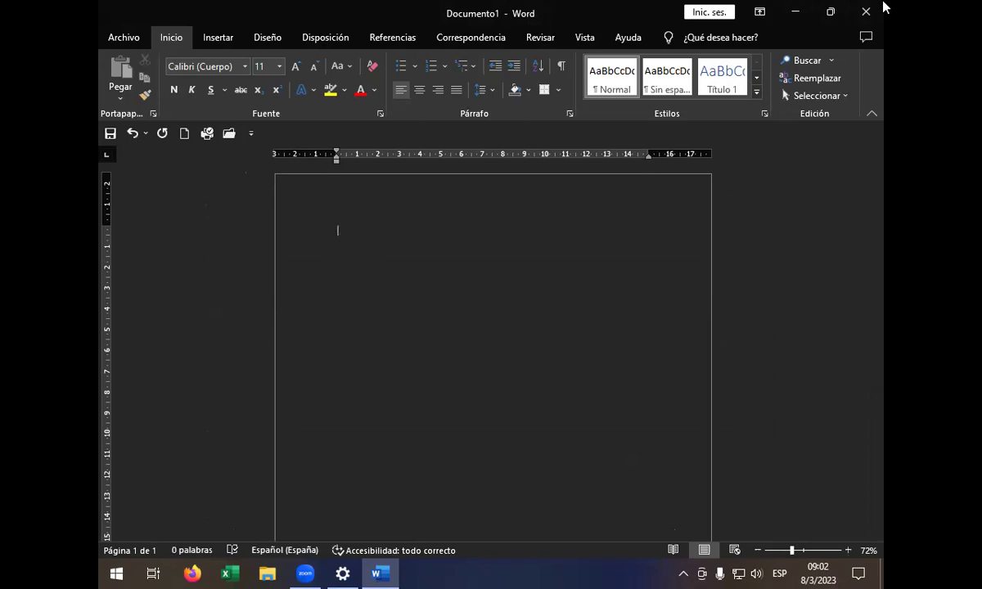
pyautogui.click(798, 13)
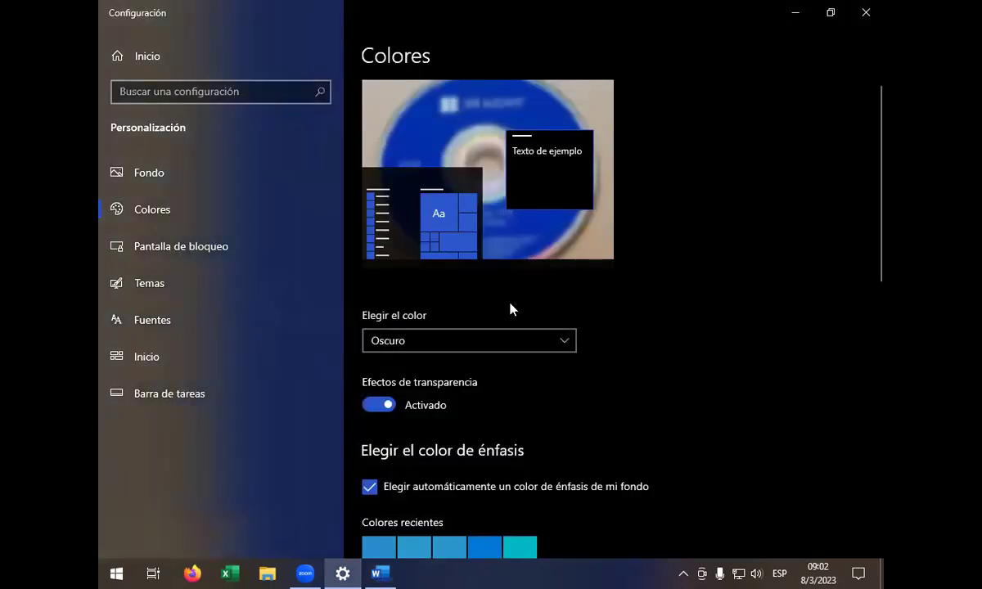
# - Set the color mode to Claro and bring the blank Word document back to the front
pyautogui.click(541, 344)
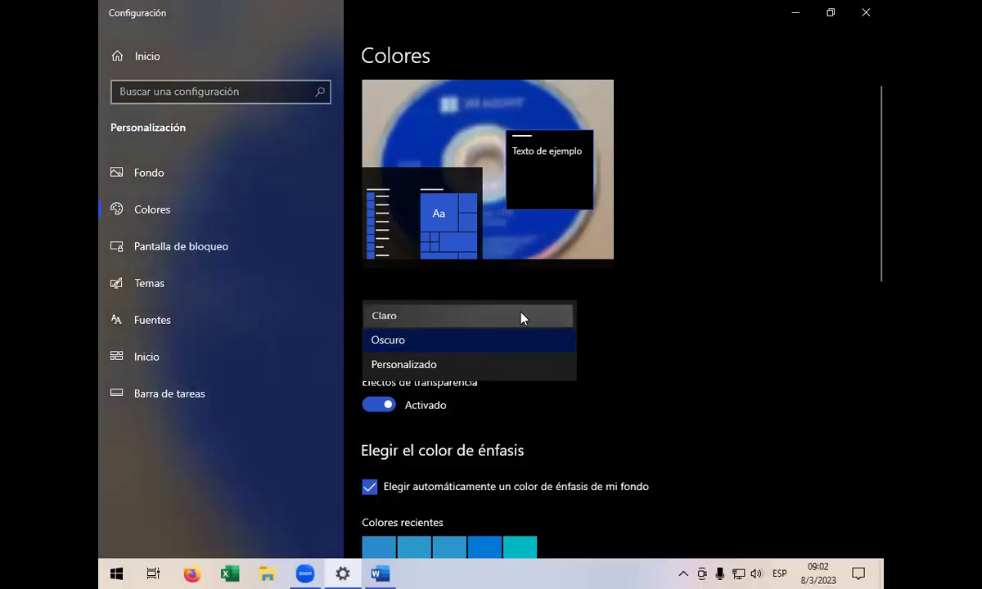
pyautogui.click(520, 322)
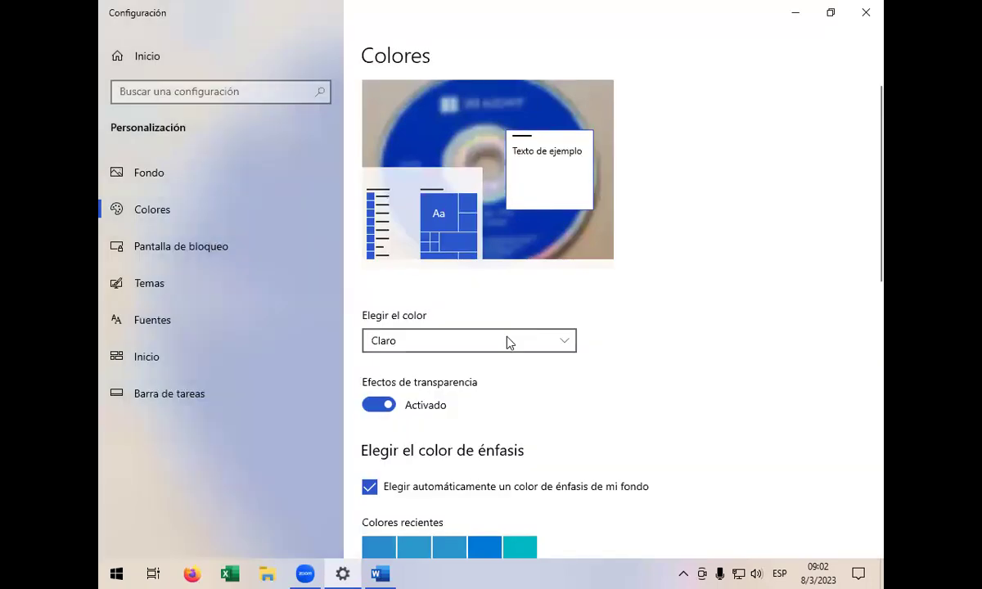
pyautogui.click(381, 574)
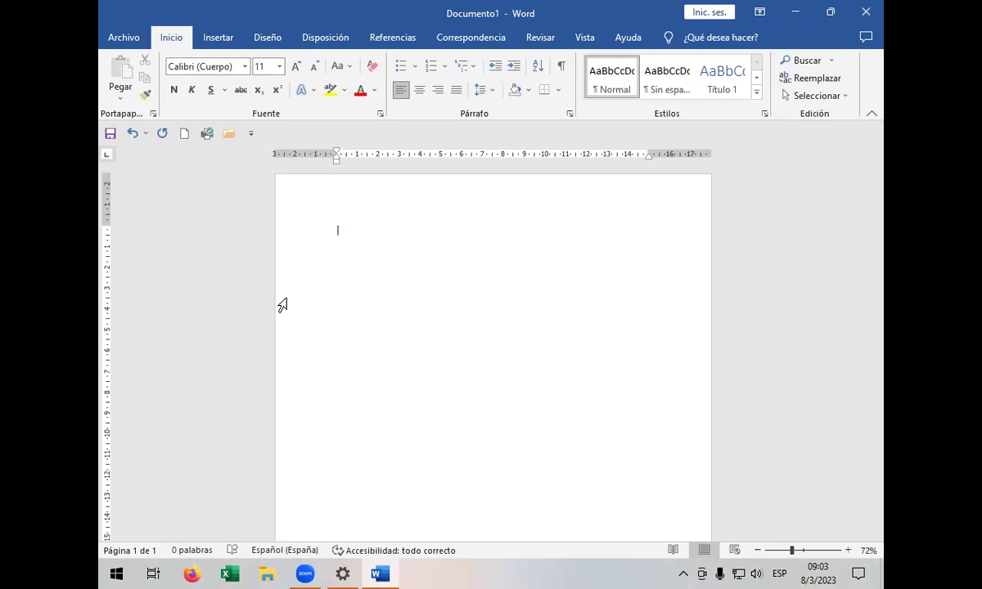
# - Open Teclado en pantalla, turn on Fn to view the F1 to F12 keys, and close it
pyautogui.press('super')
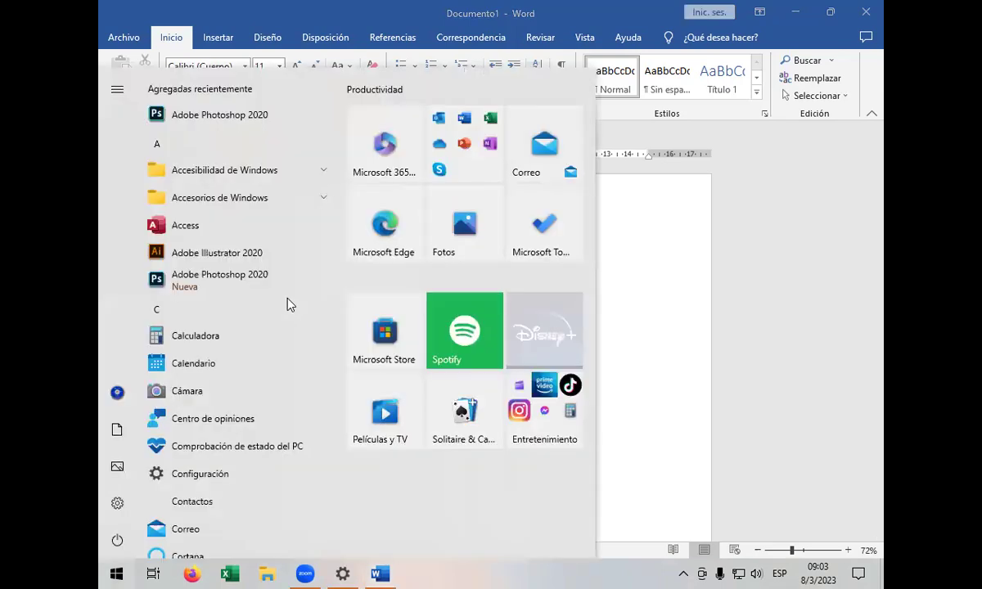
pyautogui.write('te')
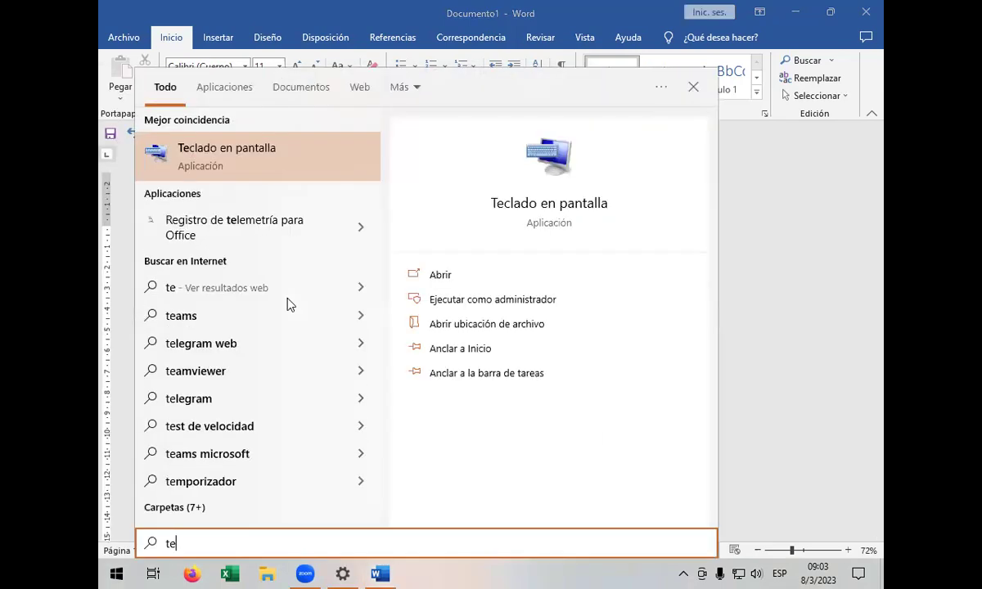
pyautogui.press('Return')
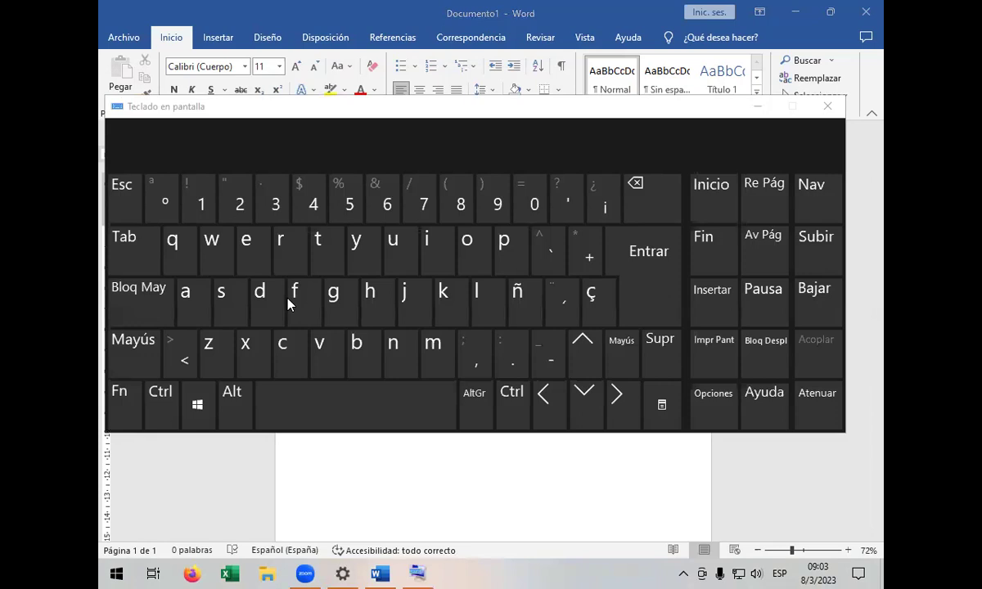
pyautogui.click(113, 407)
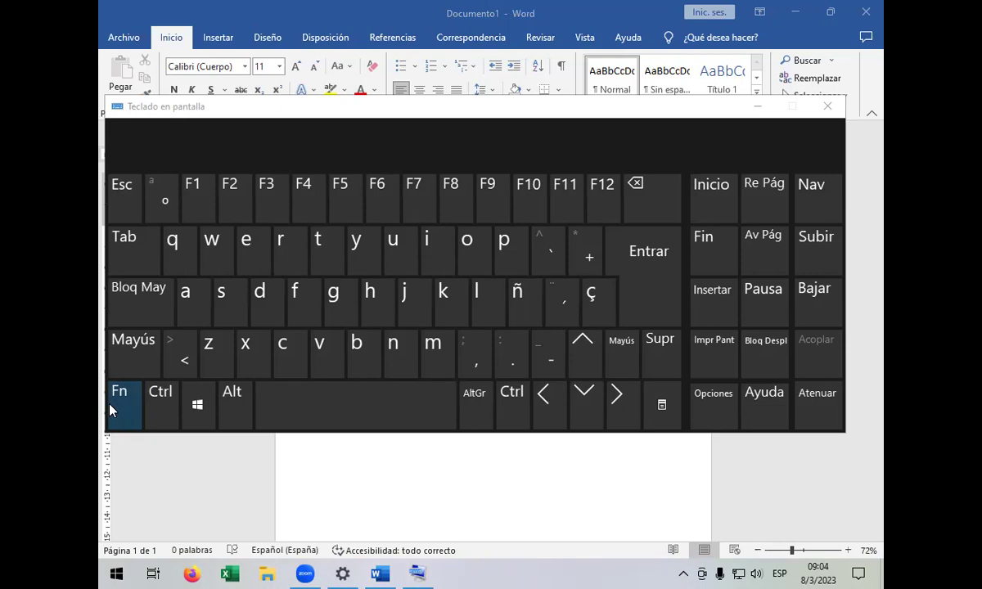
pyautogui.click(829, 107)
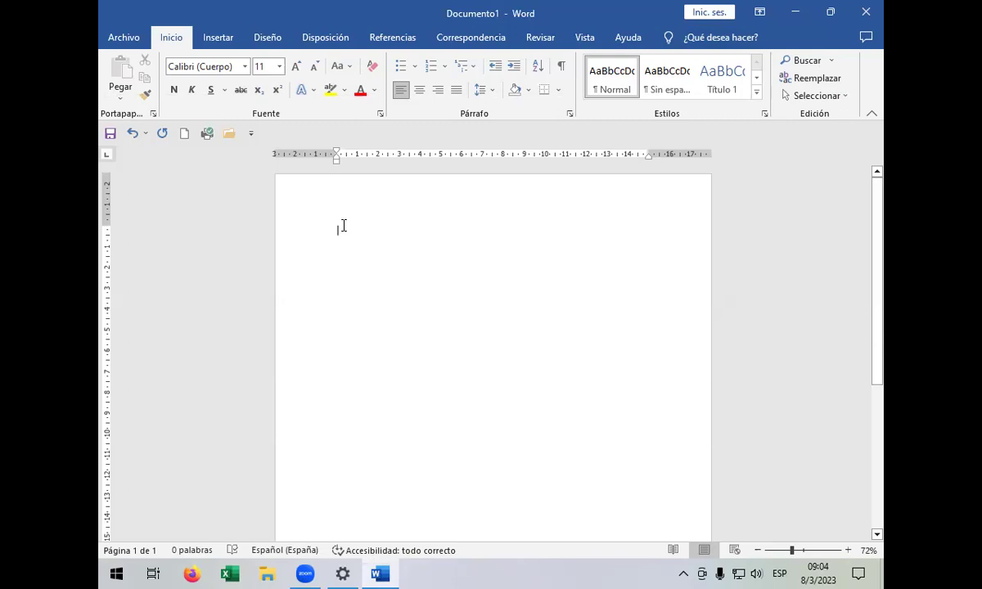
# - Close Word without saving Documento1 and look over the remaining Colores options
pyautogui.hotkey('alt', 'F4')
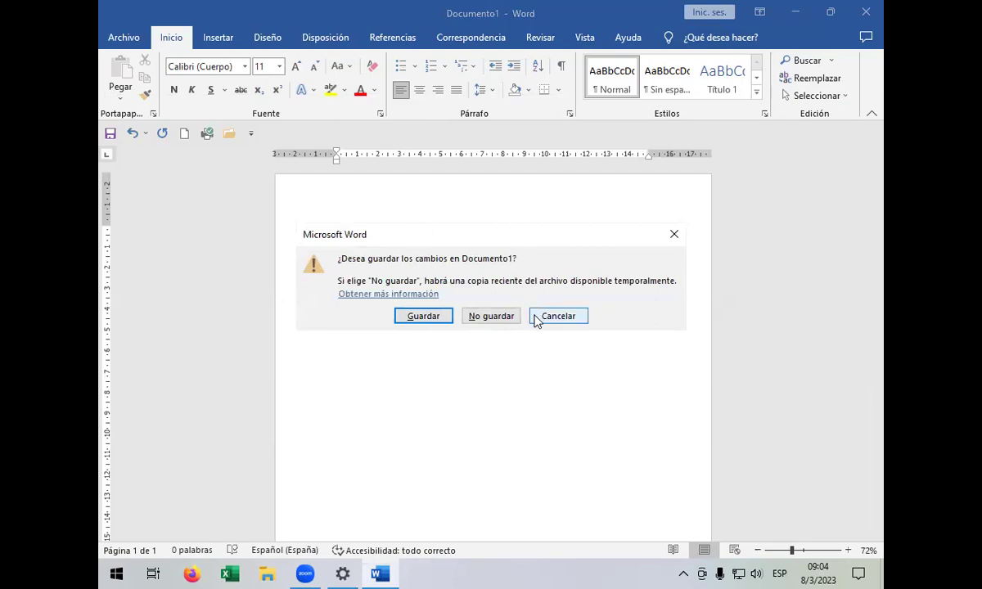
pyautogui.click(491, 316)
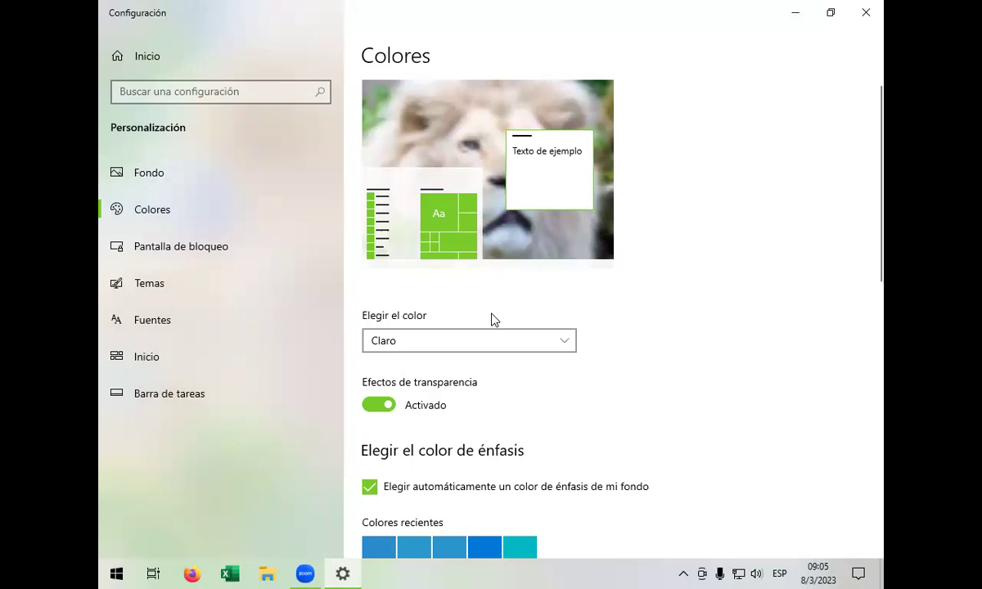
pyautogui.scroll(-4, 498, 368)
pyautogui.scroll(3, 498, 324)
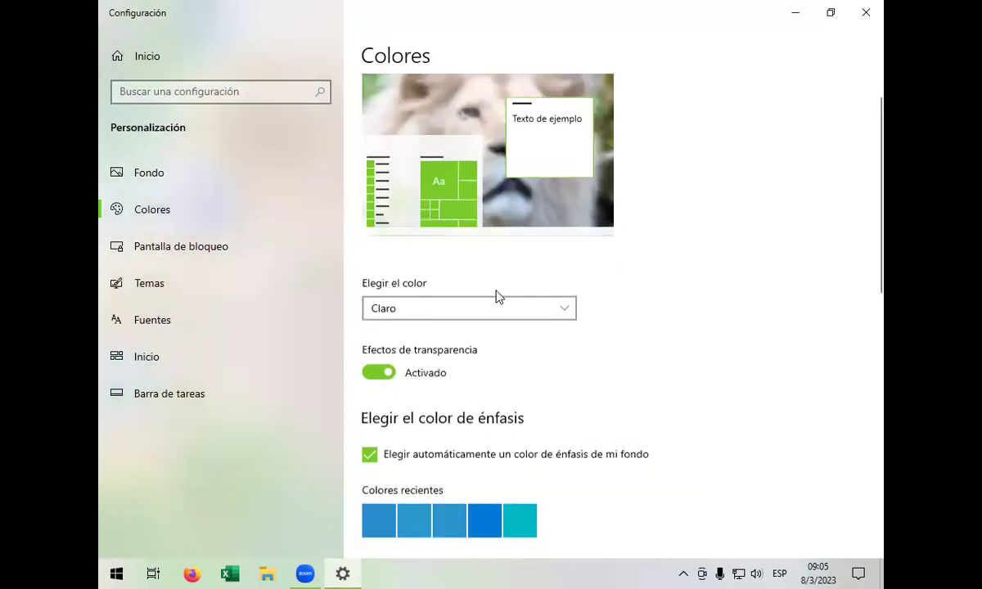
# - Open the Pantalla de bloqueo settings and choose the mountain lake picture as the lock screen image
pyautogui.click(184, 255)
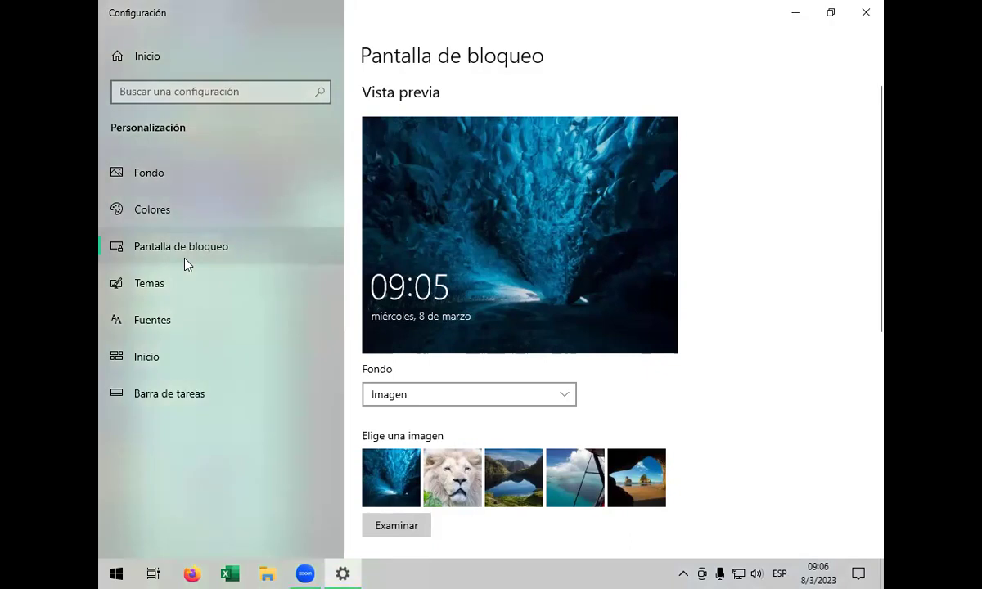
pyautogui.click(453, 397)
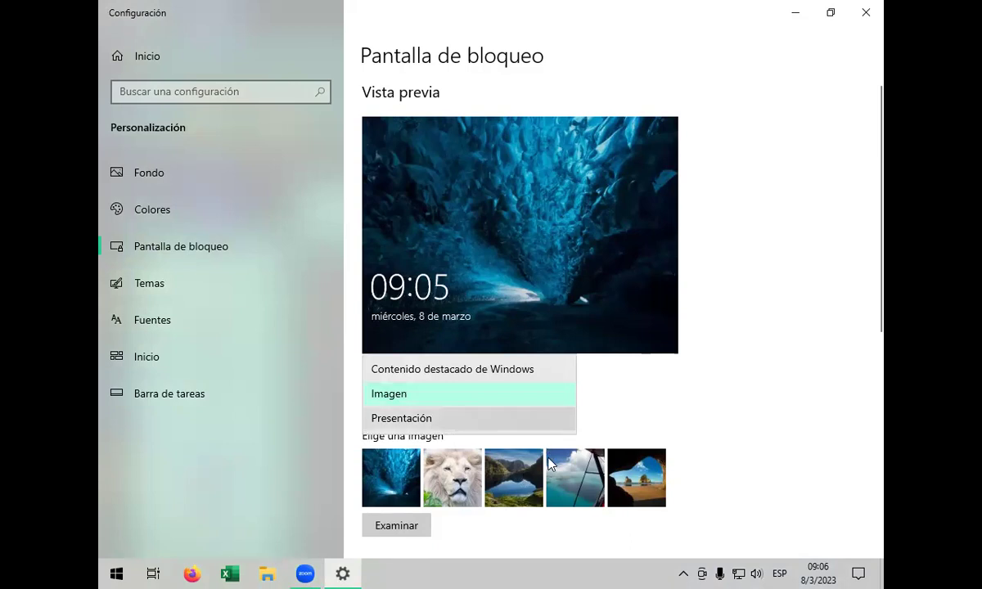
pyautogui.scroll(-1, 523, 458)
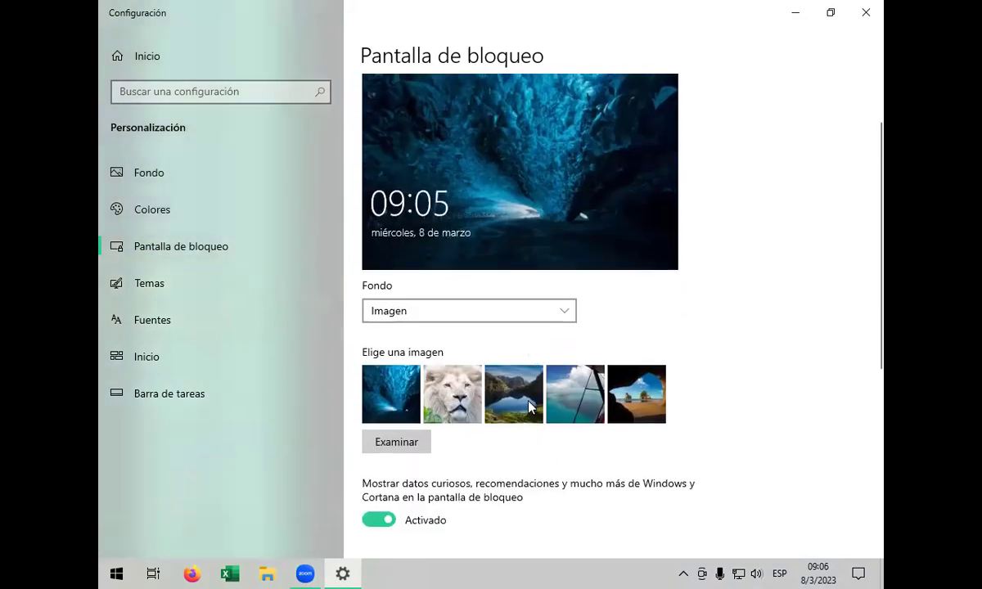
pyautogui.click(529, 407)
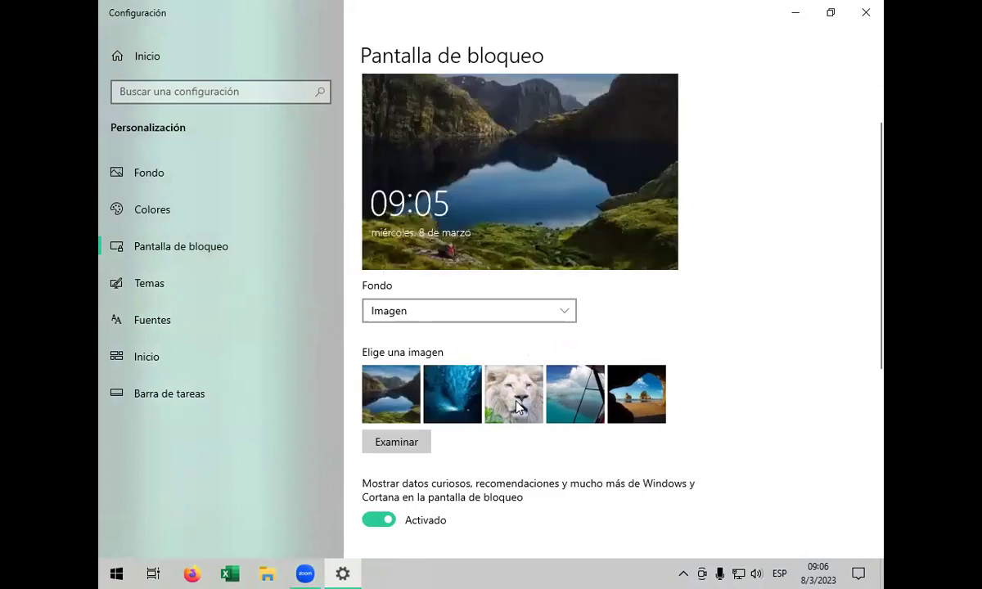
pyautogui.scroll(1, 449, 367)
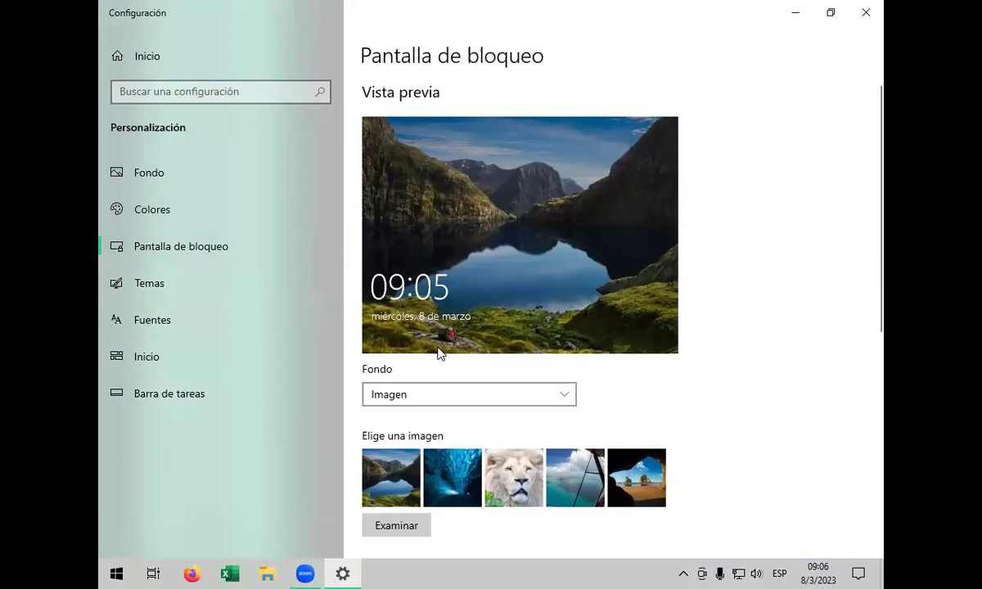
# - Review the Fondo types offered for the lock screen and keep Imagen selected
pyautogui.click(540, 396)
pyautogui.click(185, 168)
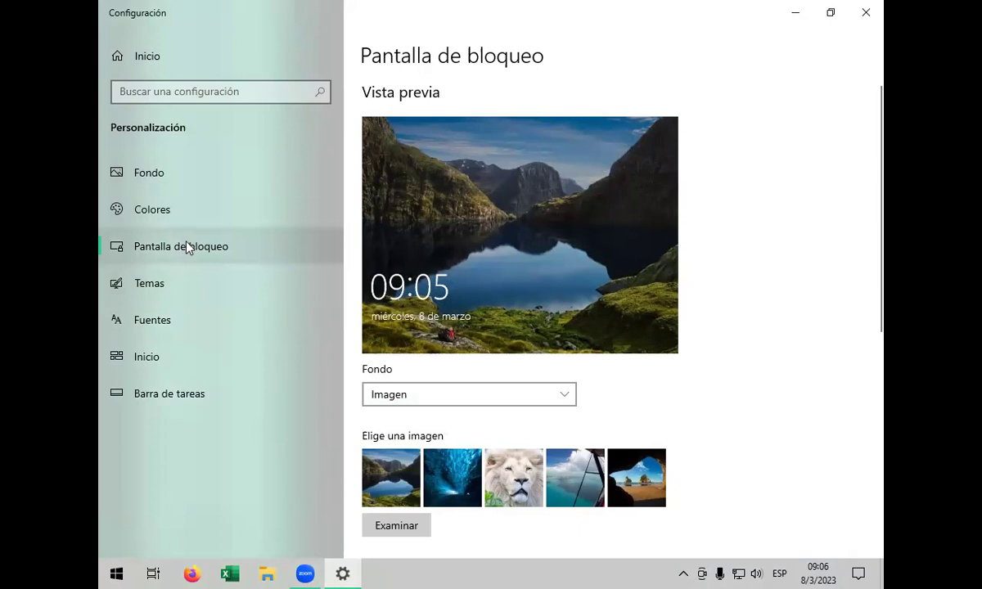
pyautogui.click(556, 393)
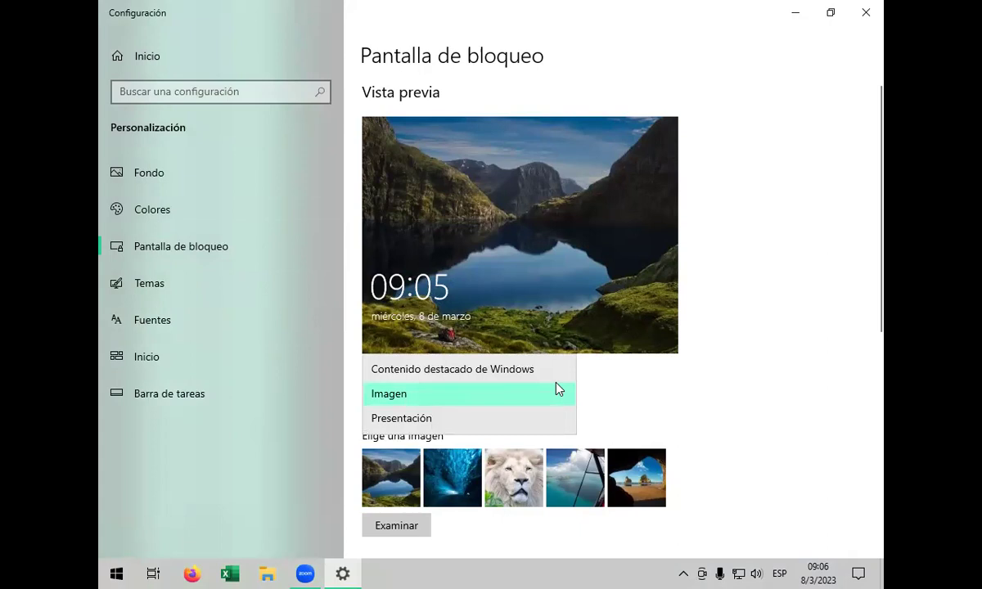
pyautogui.click(559, 389)
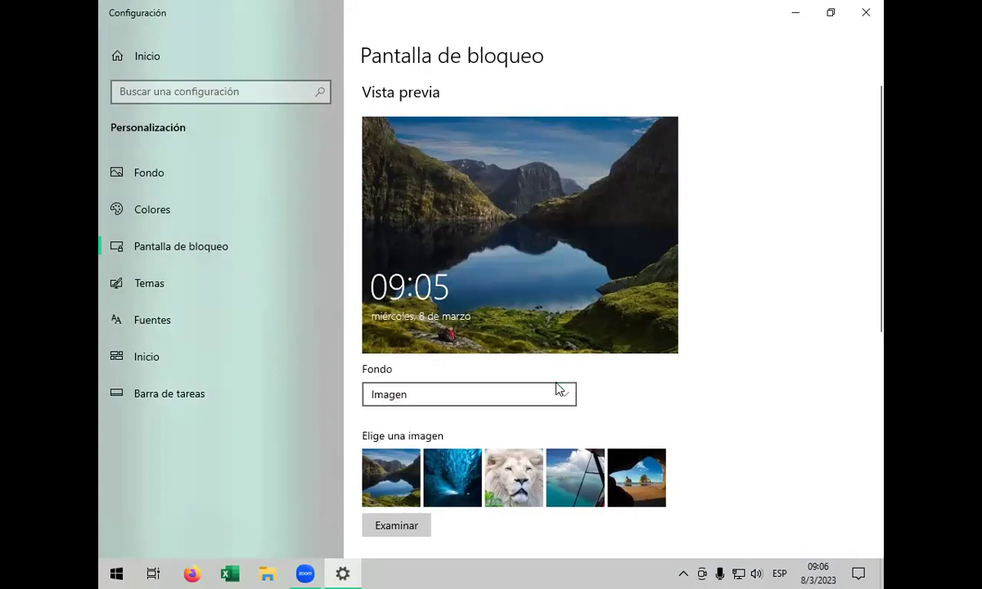
# - Lock the computer to view the mountain lake picture on the lock screen, and return to the session
pyautogui.click(559, 398)
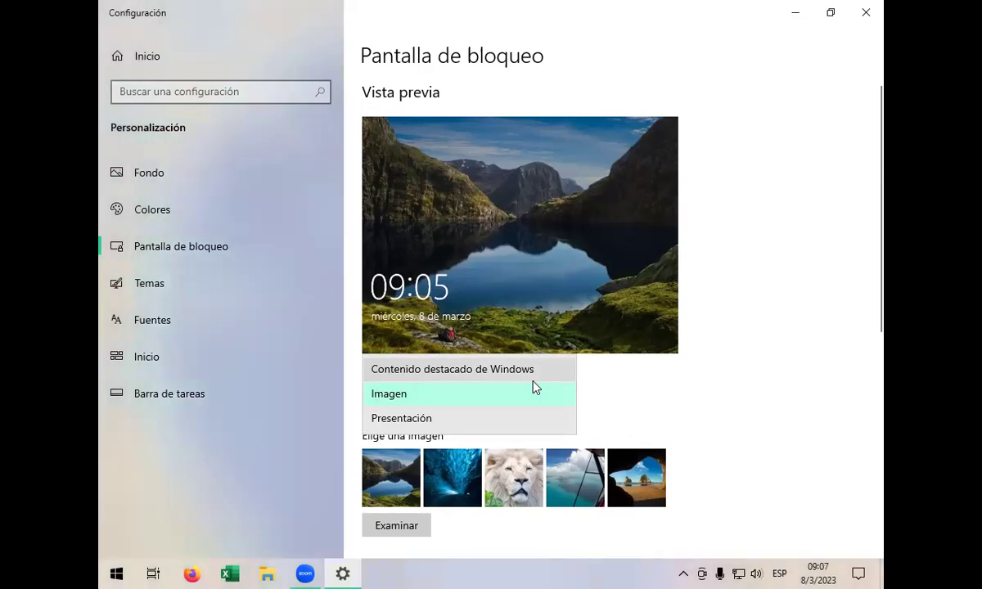
pyautogui.click(619, 432)
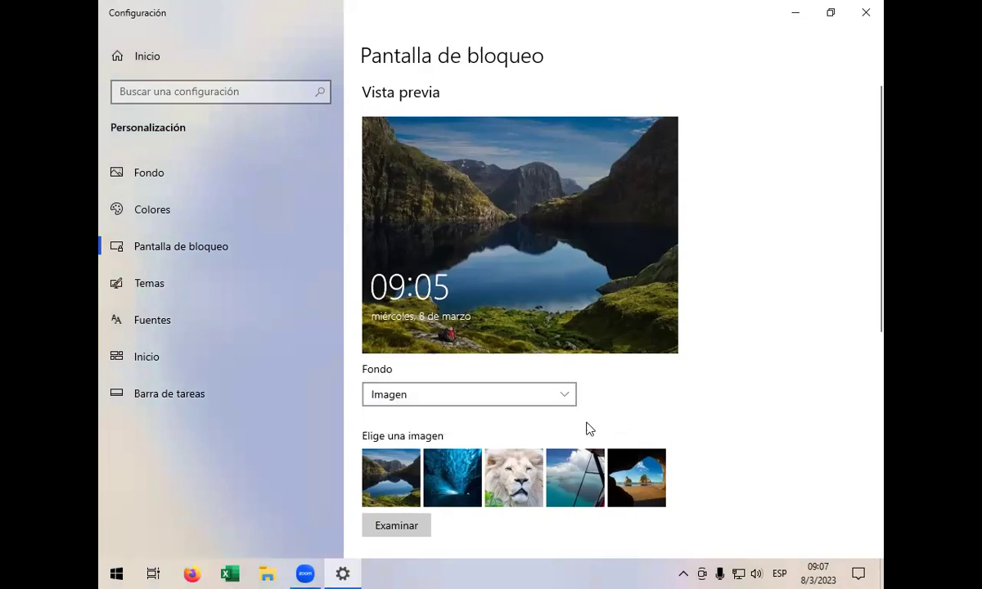
pyautogui.press('super+l')
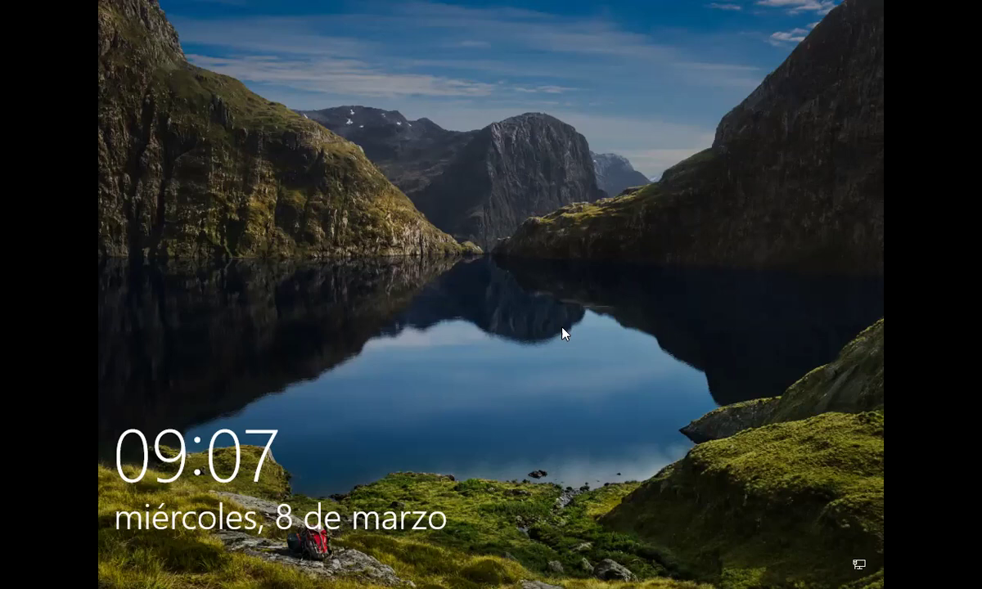
pyautogui.click(564, 333)
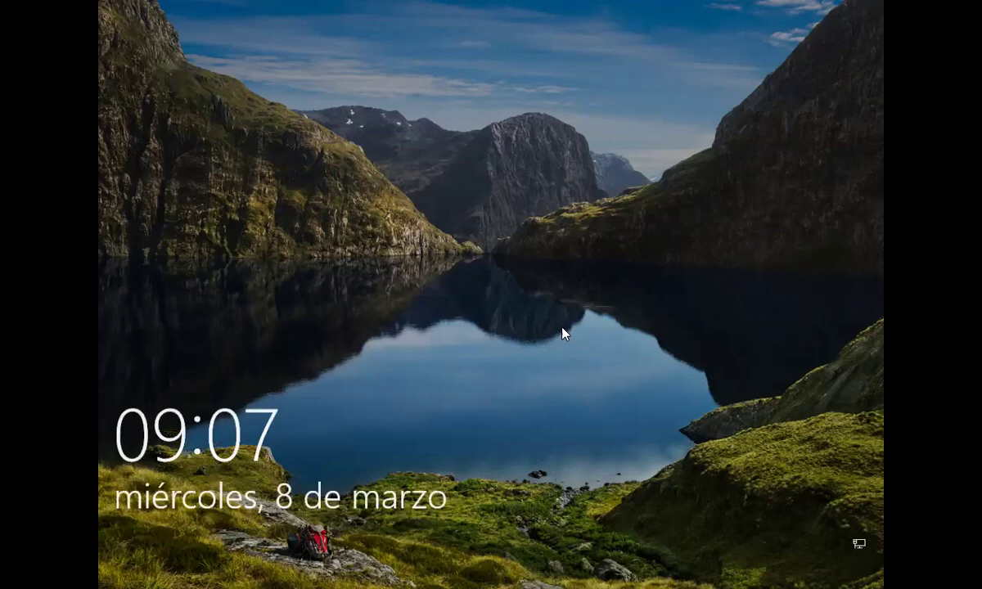
pyautogui.click(564, 333)
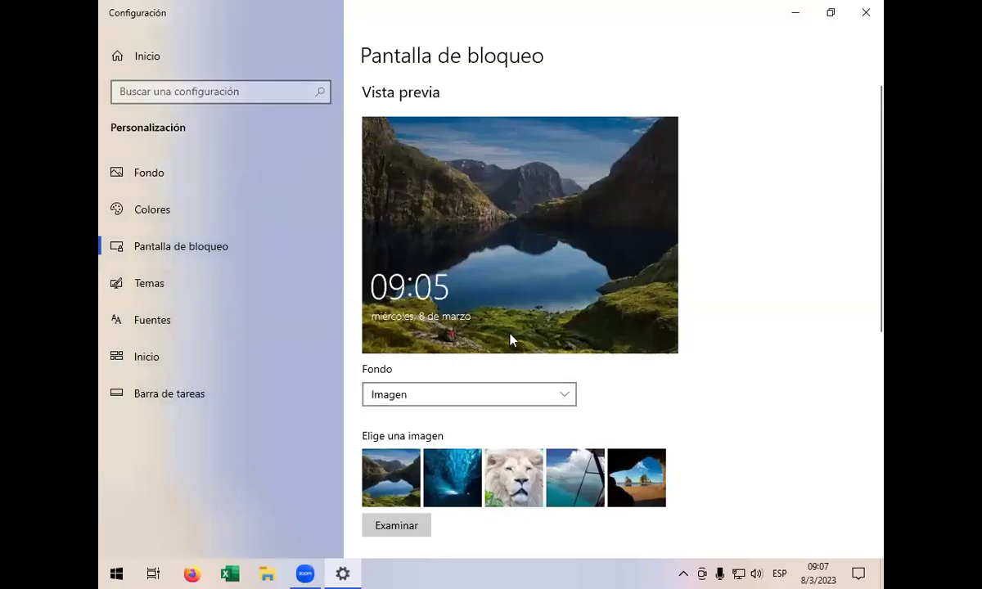
# - Look over the remaining Pantalla de bloqueo options, including the status apps and the sign-in screen background setting
pyautogui.click(565, 397)
pyautogui.click(614, 398)
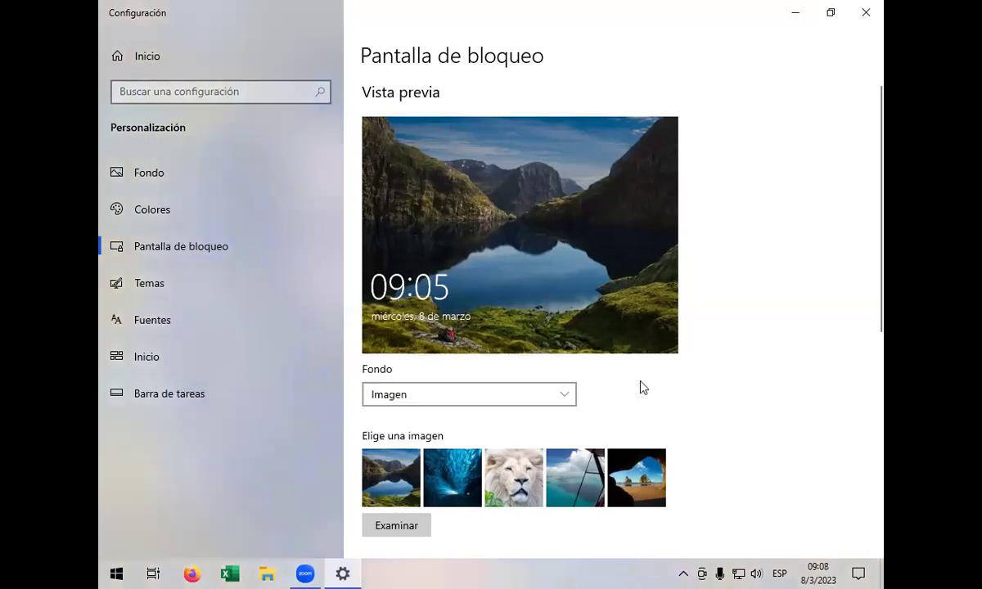
pyautogui.scroll(-5, 635, 384)
pyautogui.scroll(3, 634, 382)
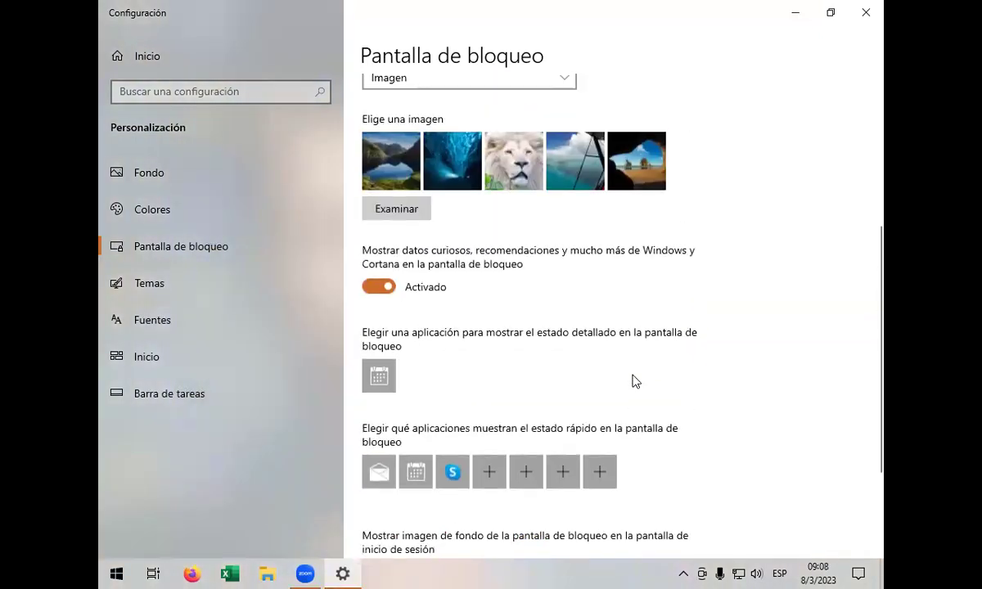
pyautogui.scroll(-2, 635, 381)
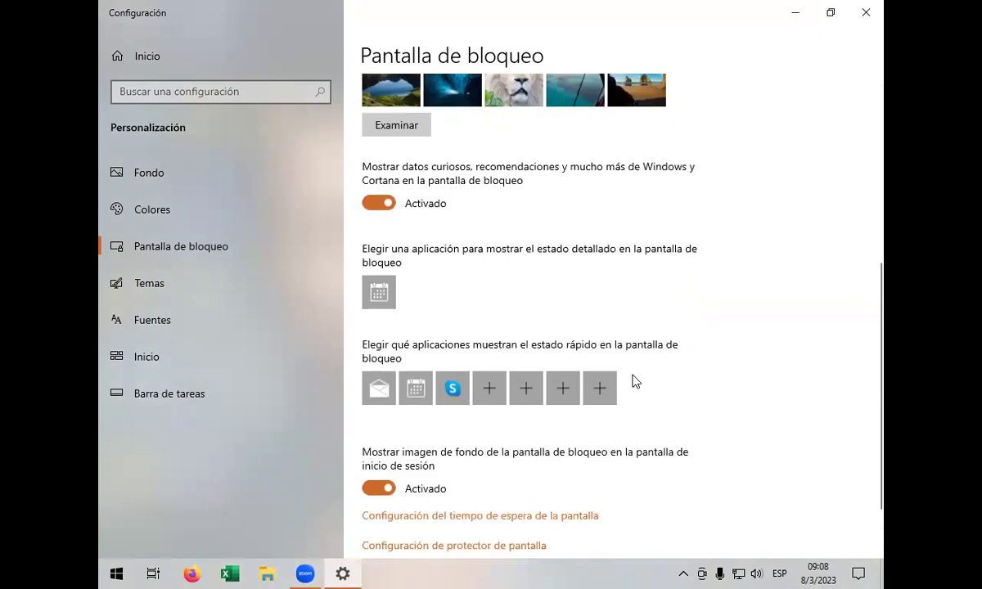
pyautogui.scroll(-2, 635, 382)
pyautogui.scroll(4, 634, 382)
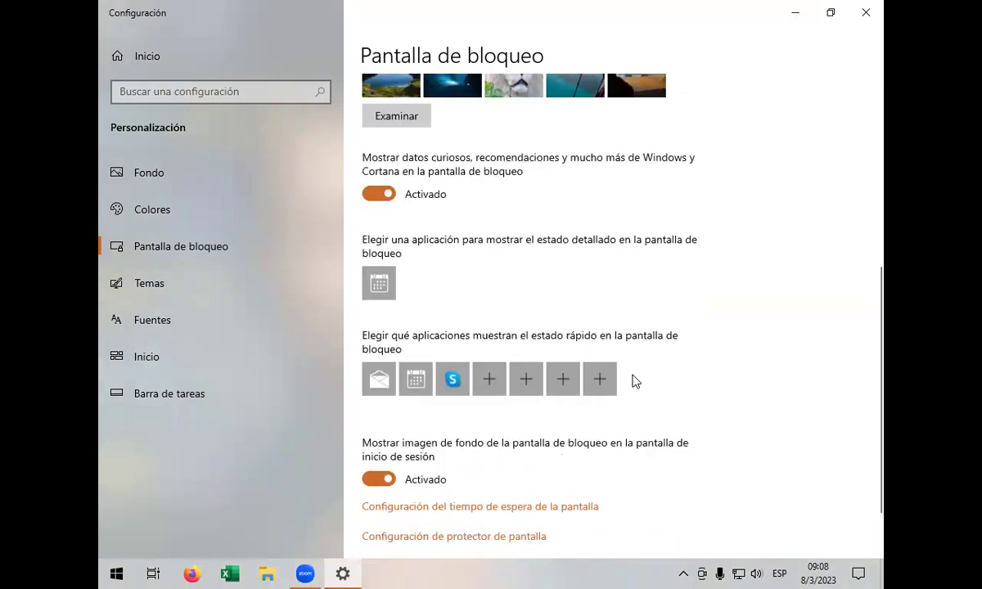
pyautogui.scroll(4, 634, 382)
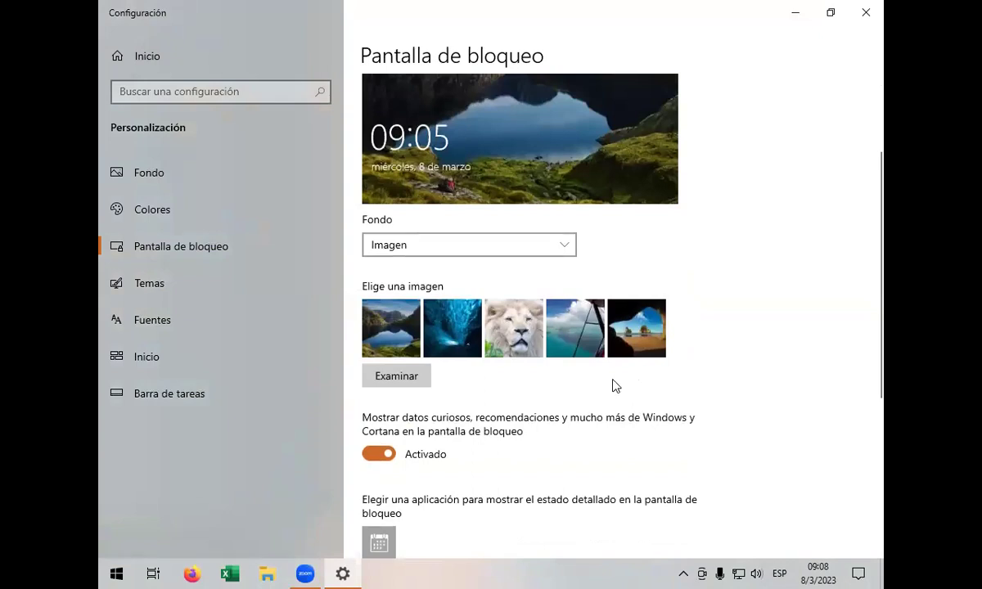
# - Set the FONDO lion picture from the Imágenes folder as the lock screen image and lock the computer to check it
pyautogui.click(416, 373)
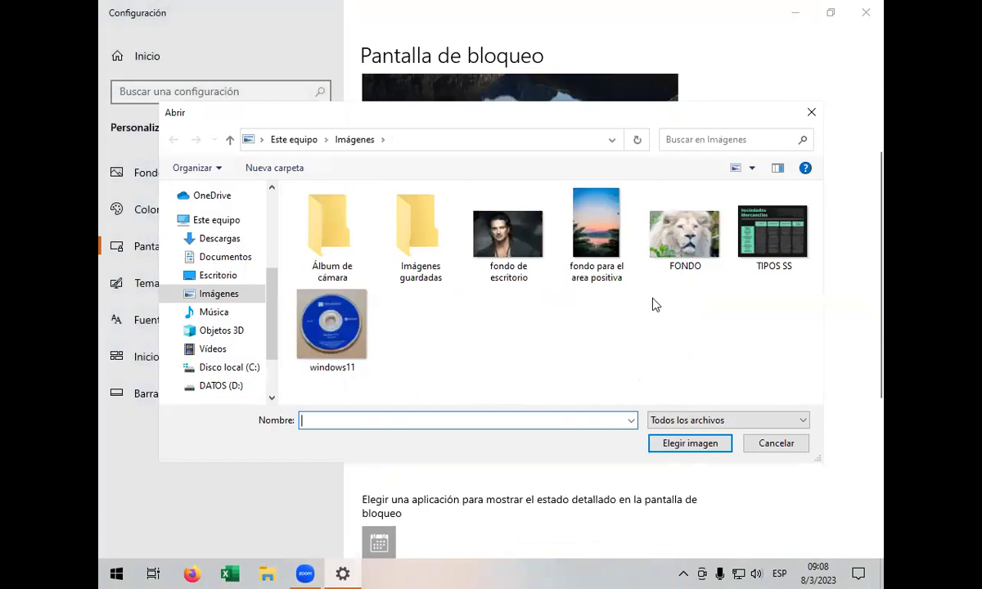
pyautogui.click(655, 256)
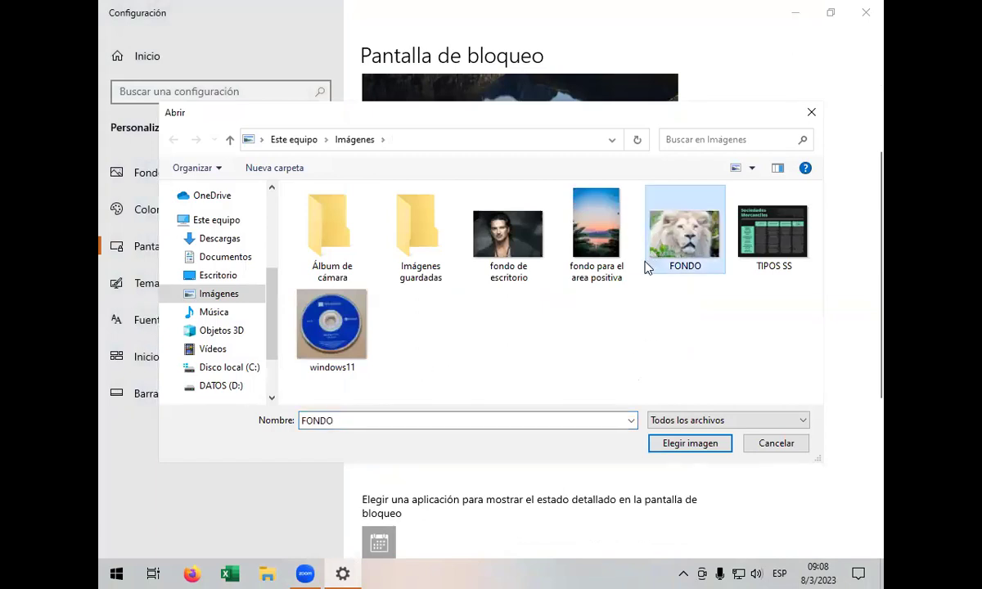
pyautogui.click(679, 443)
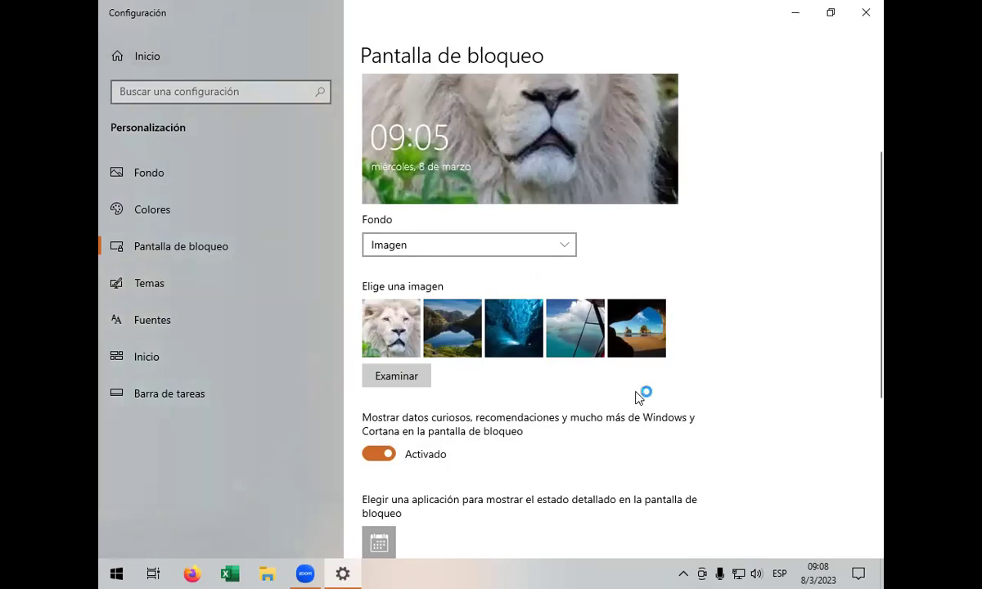
pyautogui.press('super+l')
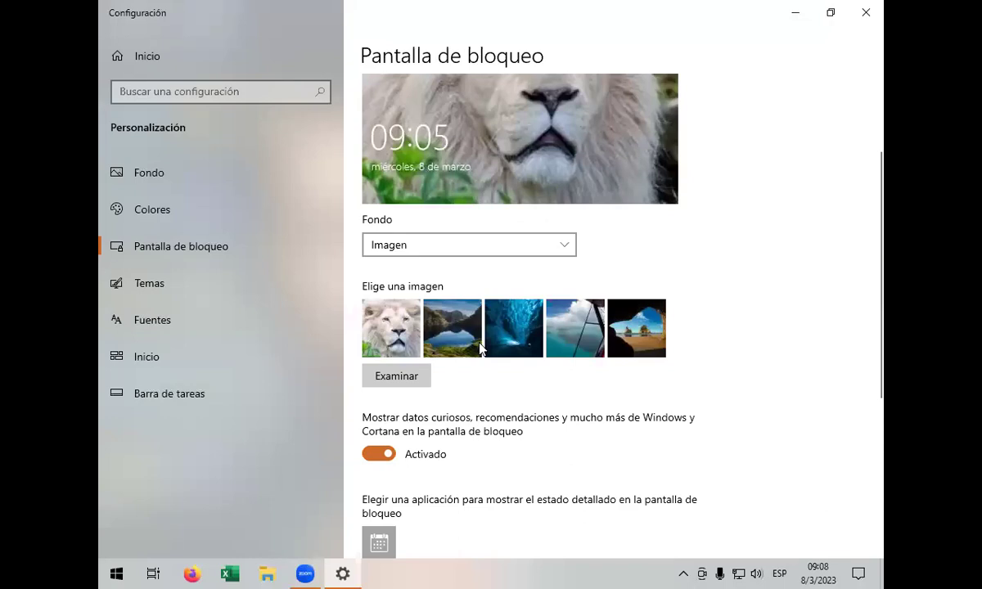
# - Open the Tu información settings of the current user account from its account options
pyautogui.click(115, 571)
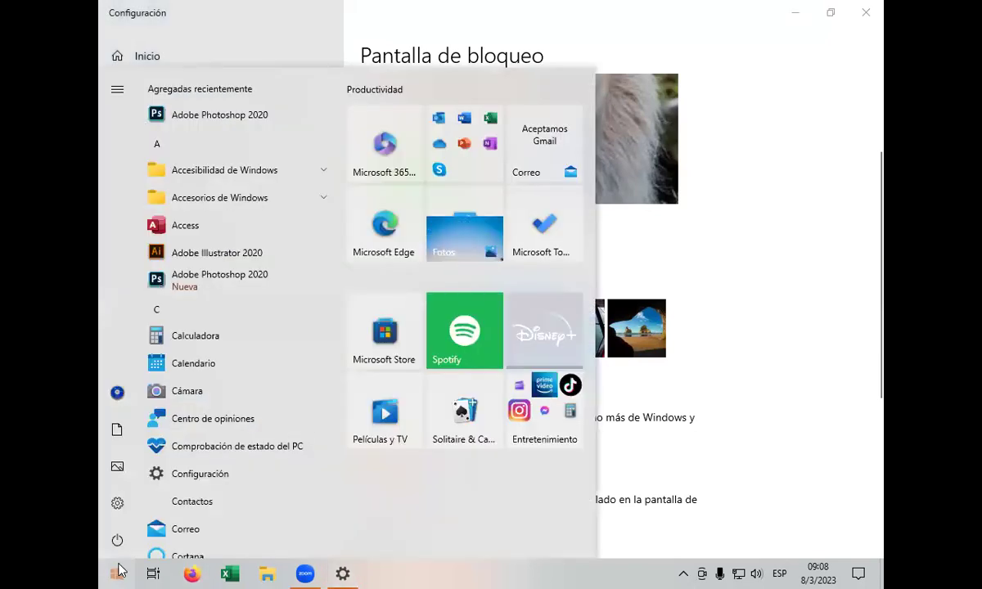
pyautogui.moveTo(128, 555)
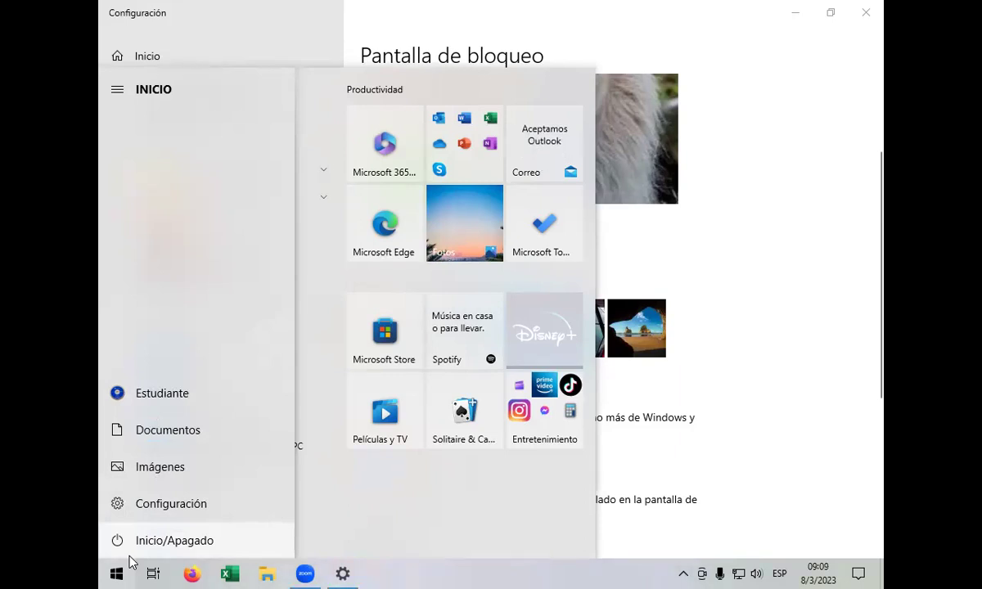
pyautogui.click(180, 393)
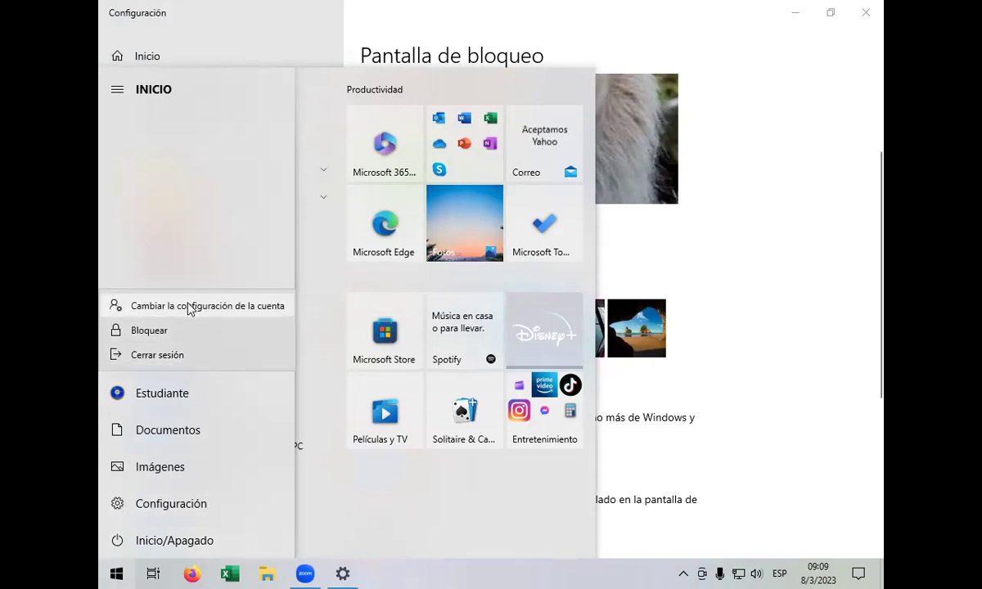
pyautogui.press('Escape')
pyautogui.press('Escape')
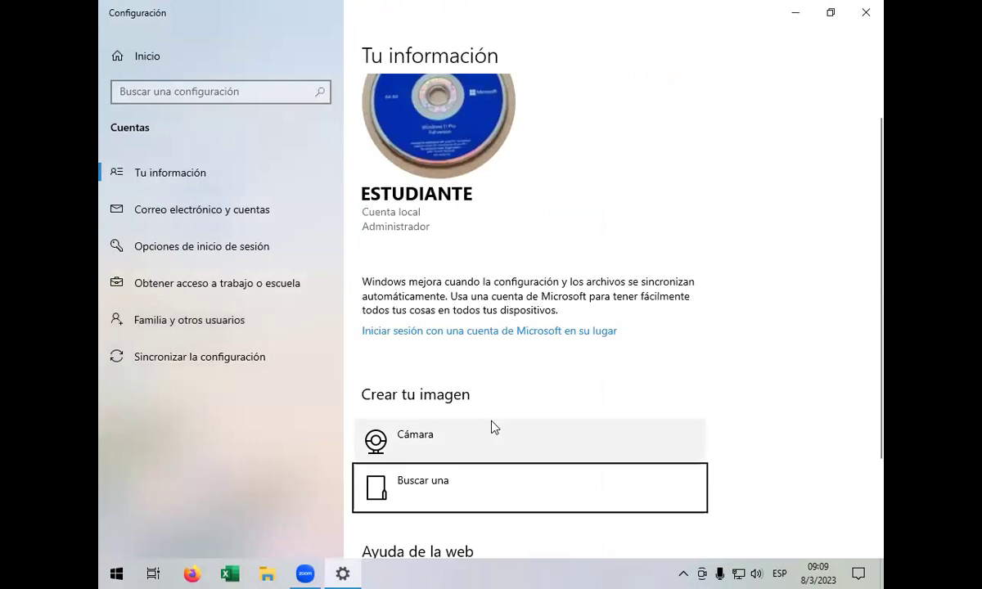
# - Try to create the account picture with Cámara and close the camera window
pyautogui.scroll(-2, 488, 429)
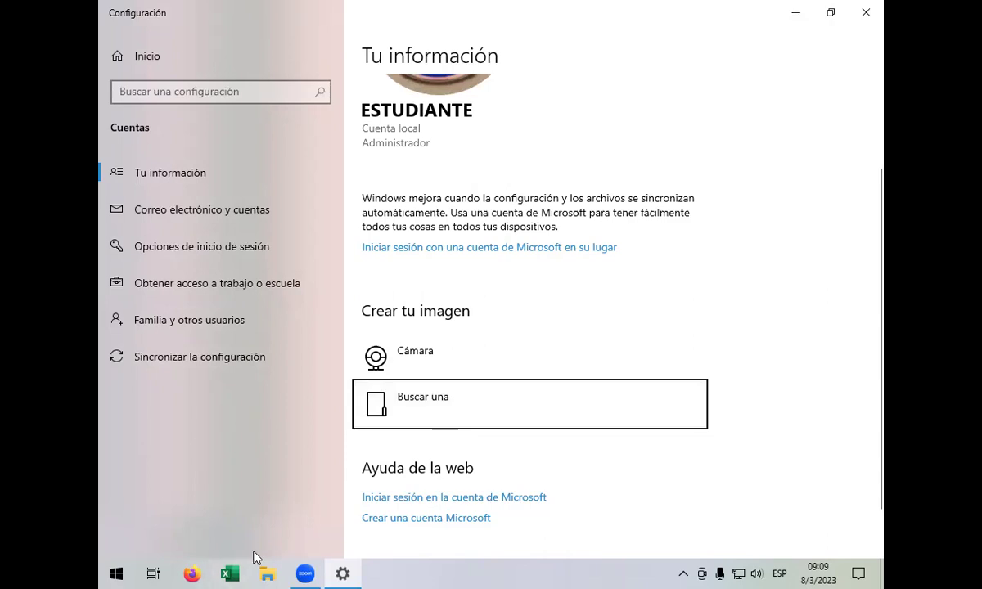
pyautogui.scroll(-1, 526, 408)
pyautogui.click(525, 338)
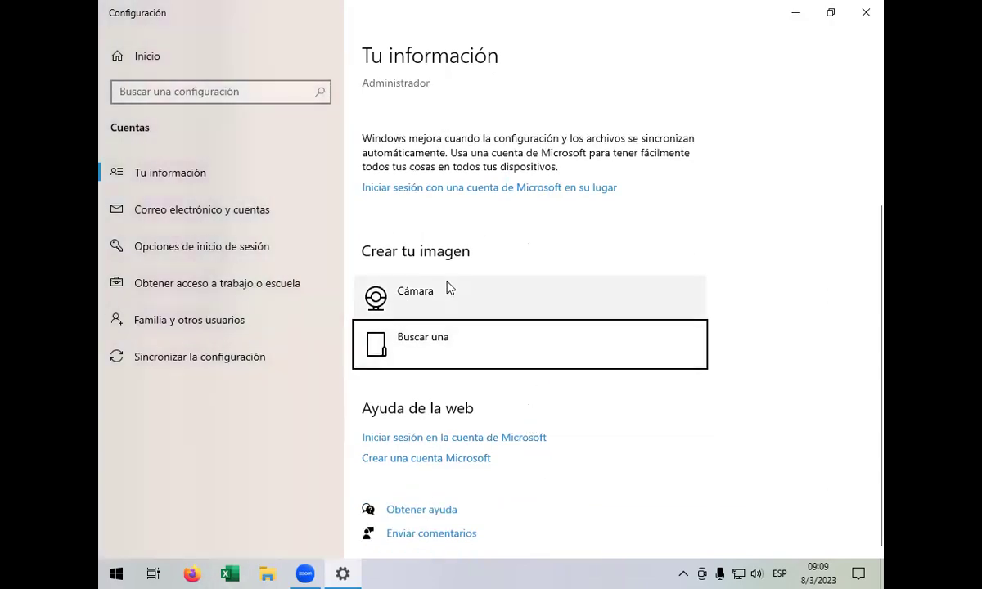
pyautogui.click(449, 290)
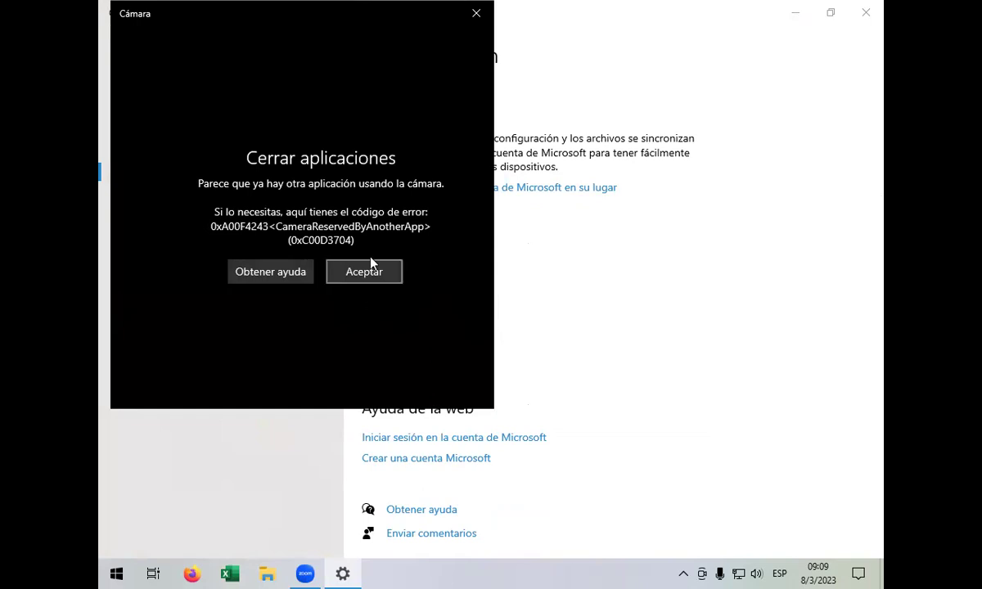
pyautogui.click(475, 13)
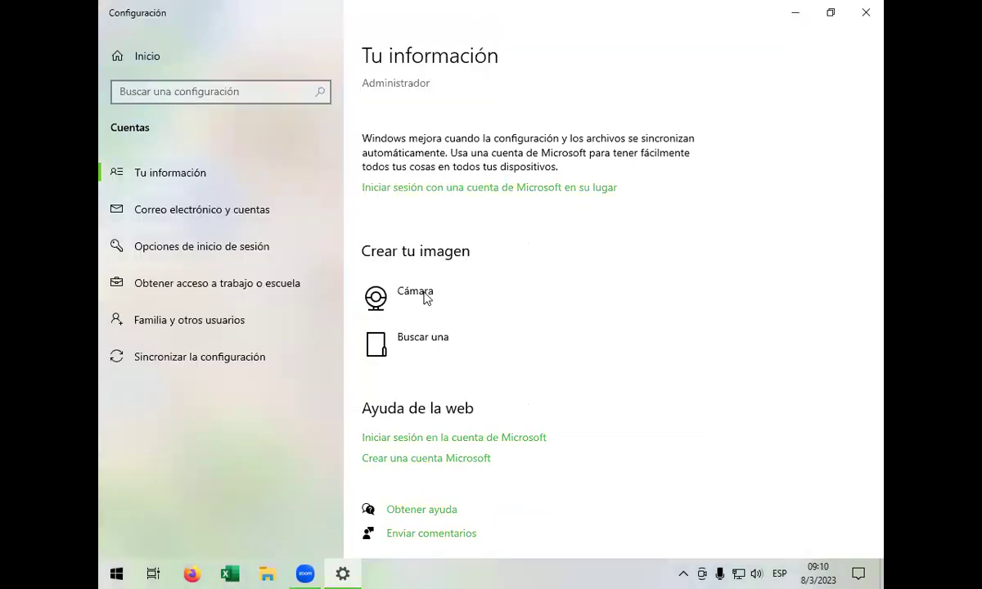
# - Set the fondo de escritorio image from the Imágenes folder as the account picture
pyautogui.click(455, 346)
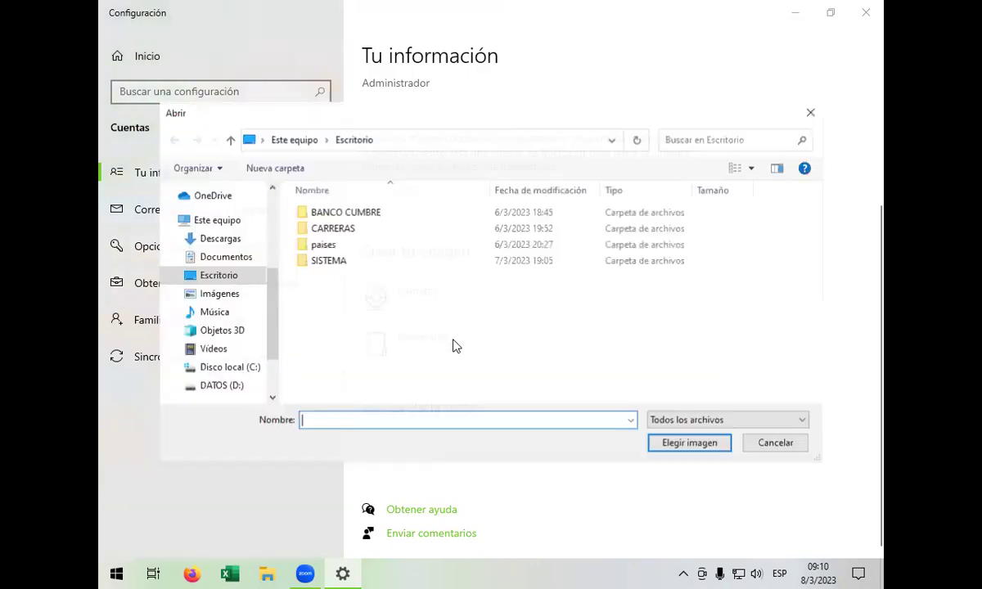
pyautogui.click(235, 293)
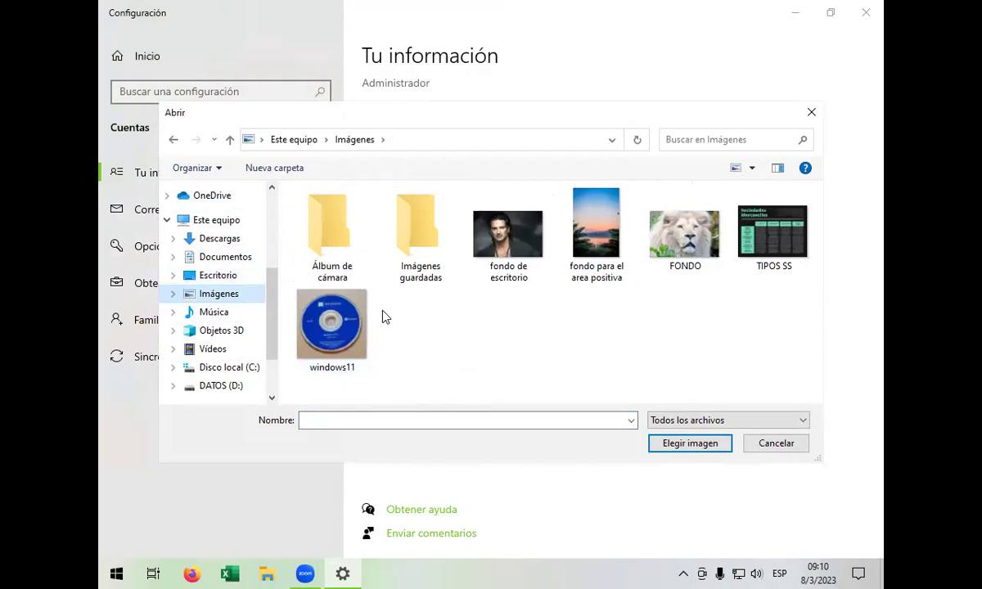
pyautogui.click(497, 247)
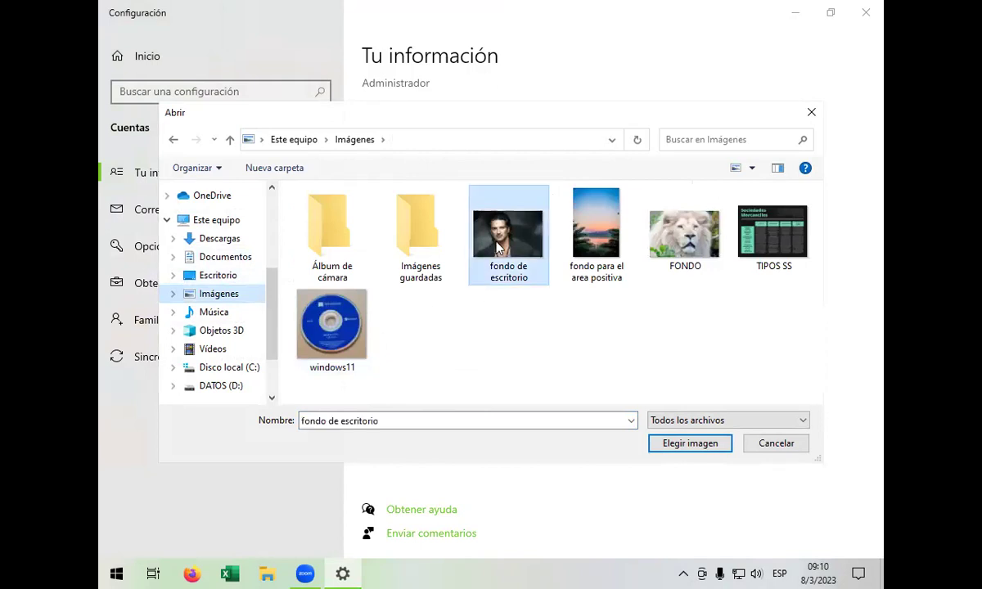
pyautogui.click(690, 447)
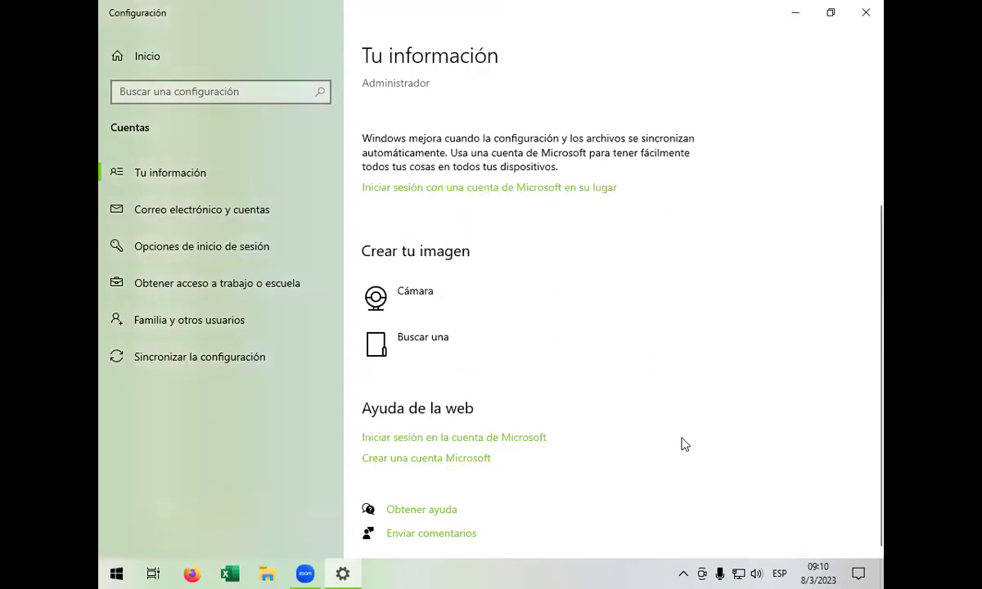
# - Close Configuración and lock the computer to check the new account picture
pyautogui.click(866, 13)
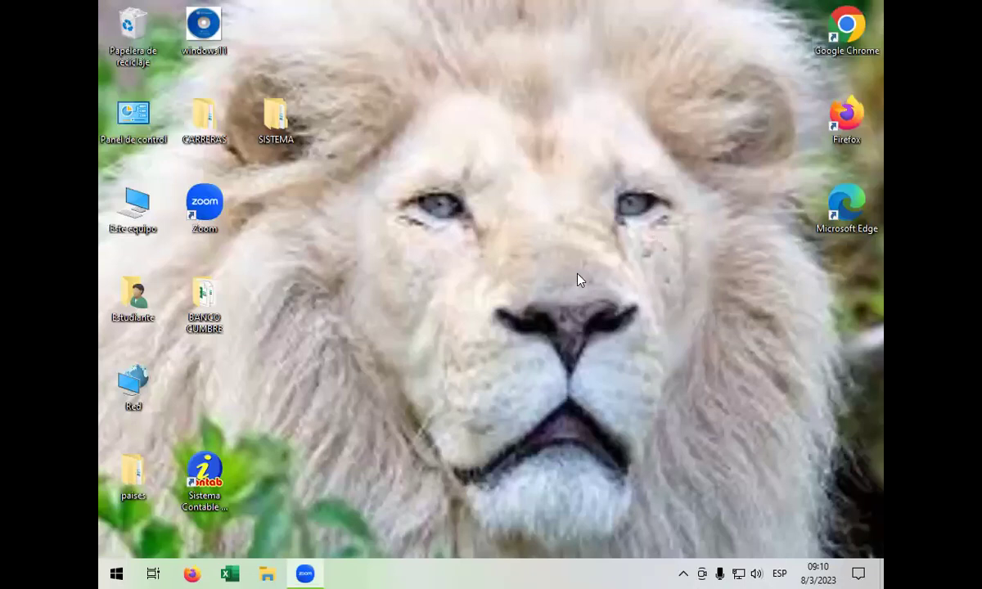
pyautogui.press('super+l')
pyautogui.click(598, 250)
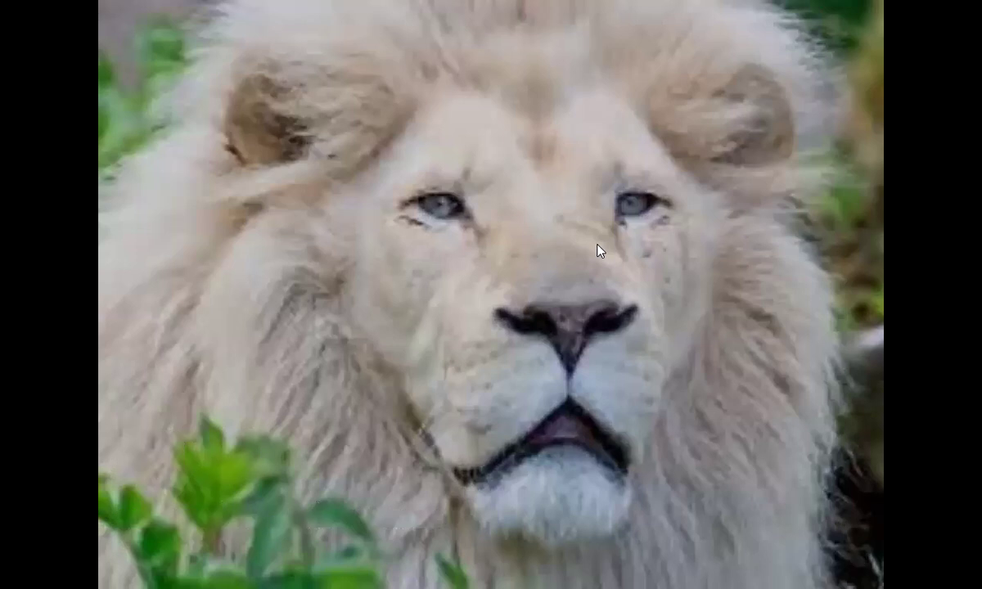
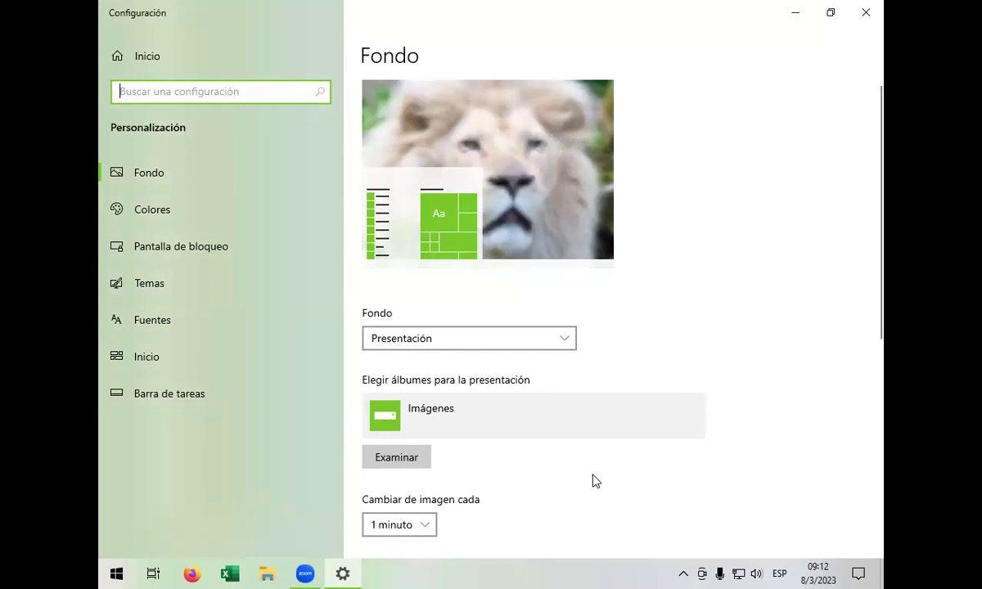
# - Examine the Pantalla de bloqueo settings, including the Fondo options, the app status choices and the screen saver link
pyautogui.click(225, 240)
pyautogui.scroll(-3, 450, 352)
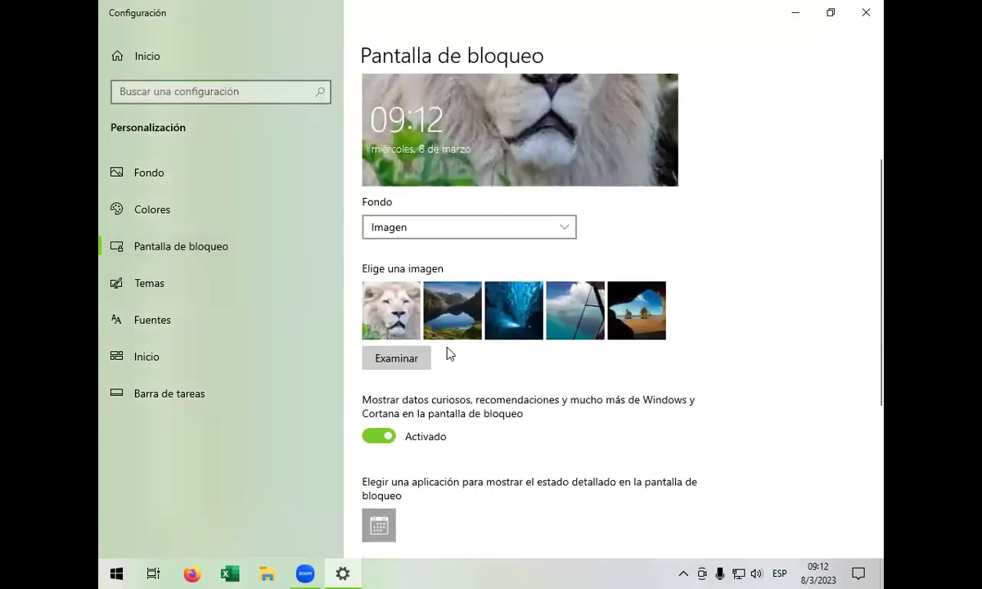
pyautogui.scroll(-2, 449, 353)
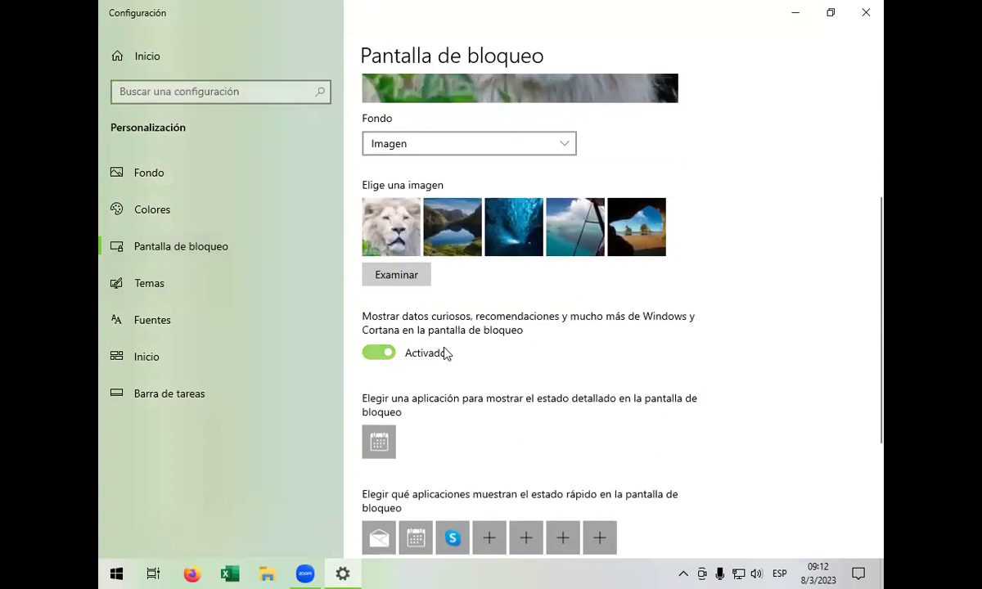
pyautogui.scroll(-4, 447, 352)
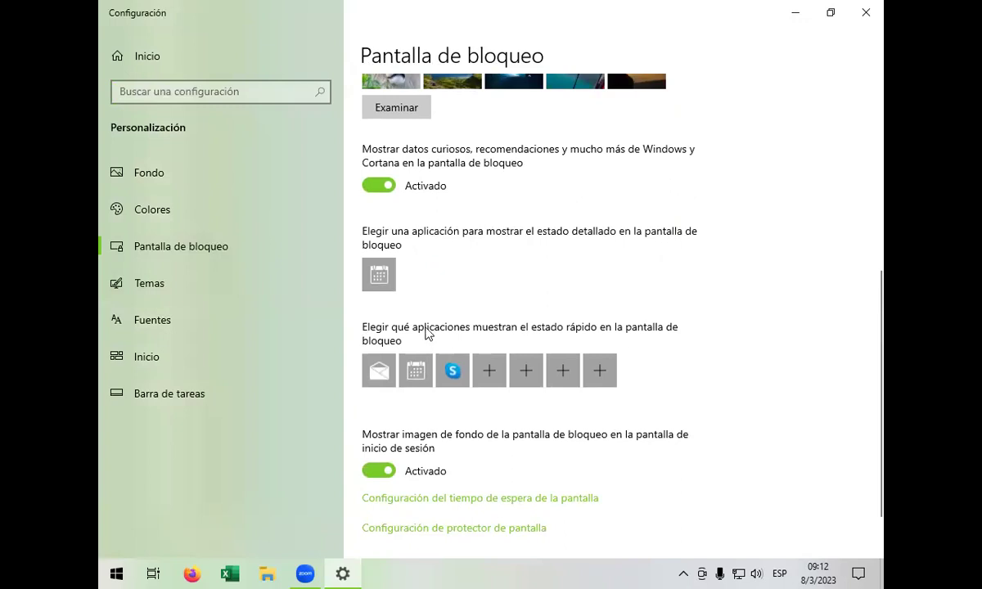
pyautogui.scroll(-2, 431, 330)
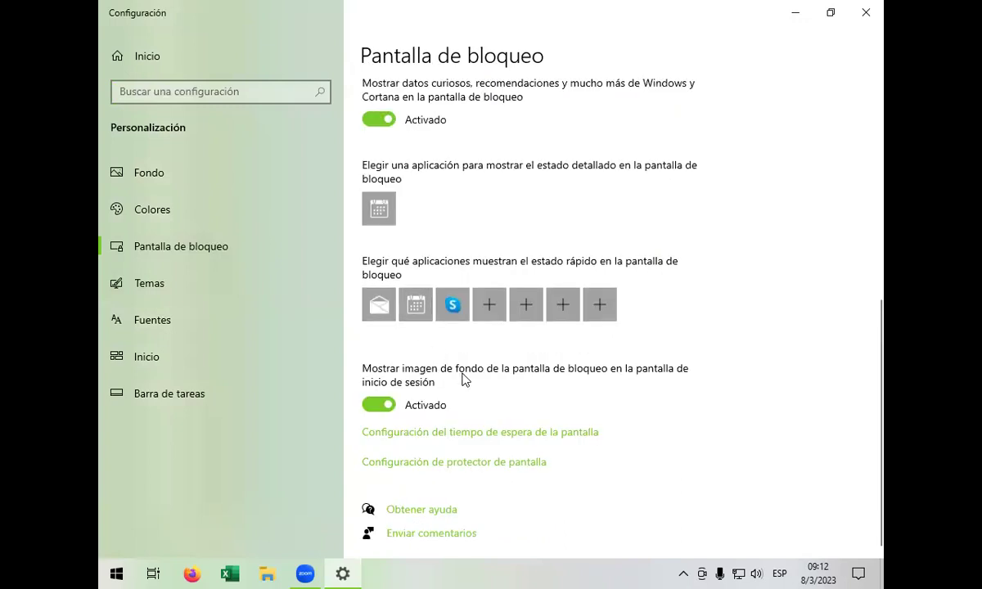
pyautogui.scroll(1, 464, 385)
pyautogui.scroll(4, 462, 398)
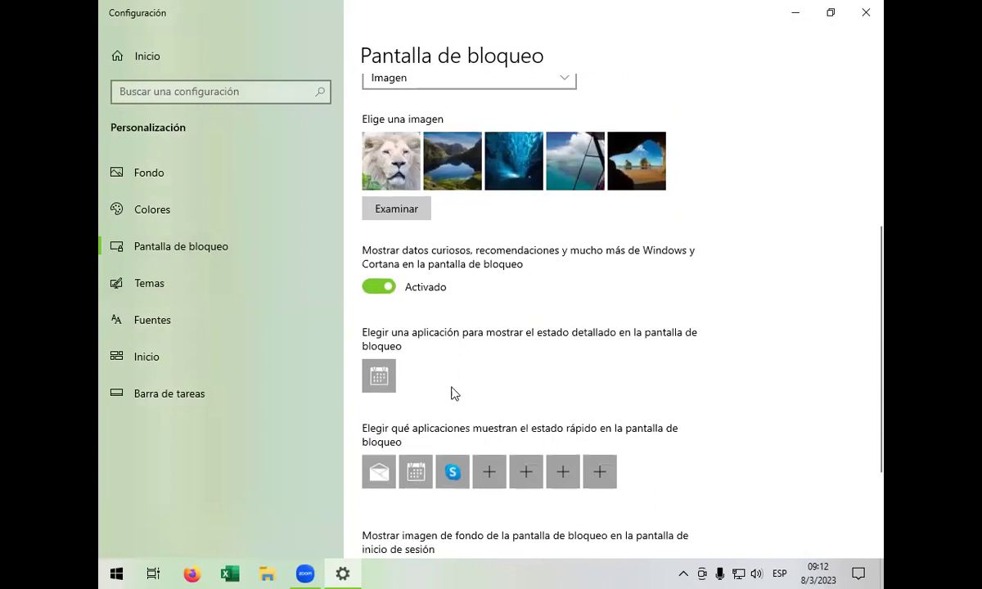
pyautogui.click(559, 82)
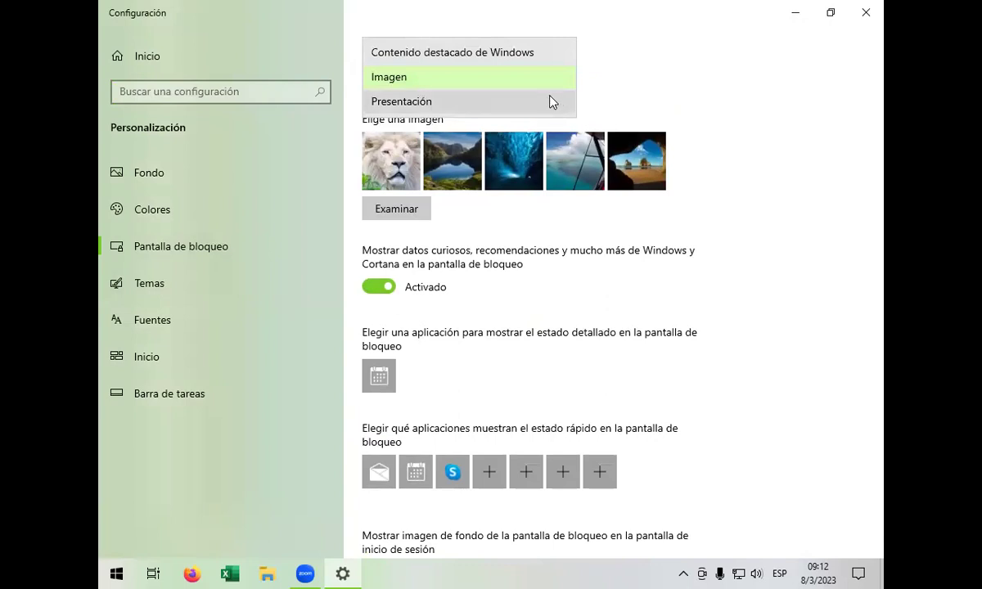
pyautogui.click(732, 203)
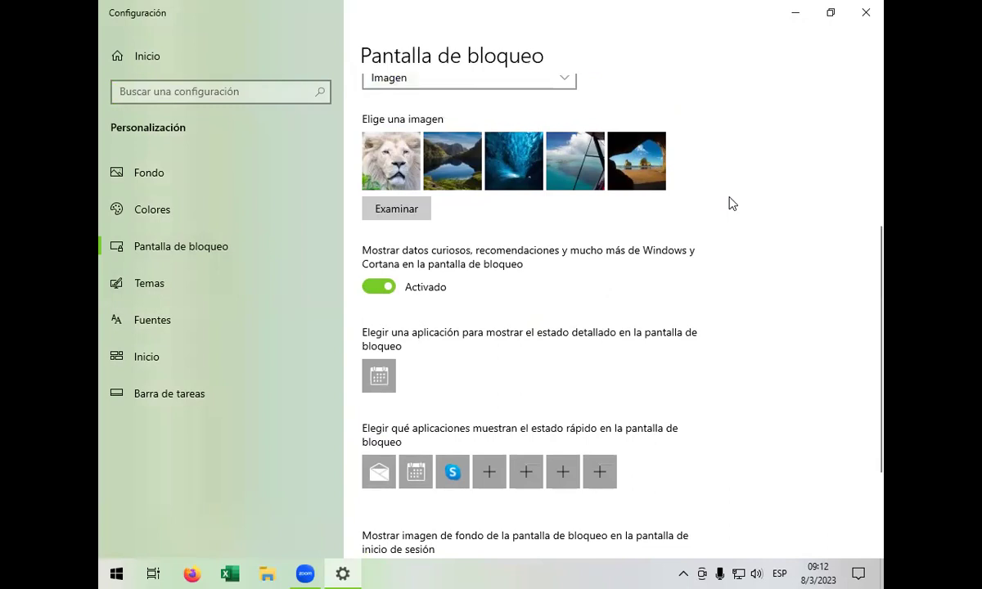
pyautogui.scroll(-4, 730, 201)
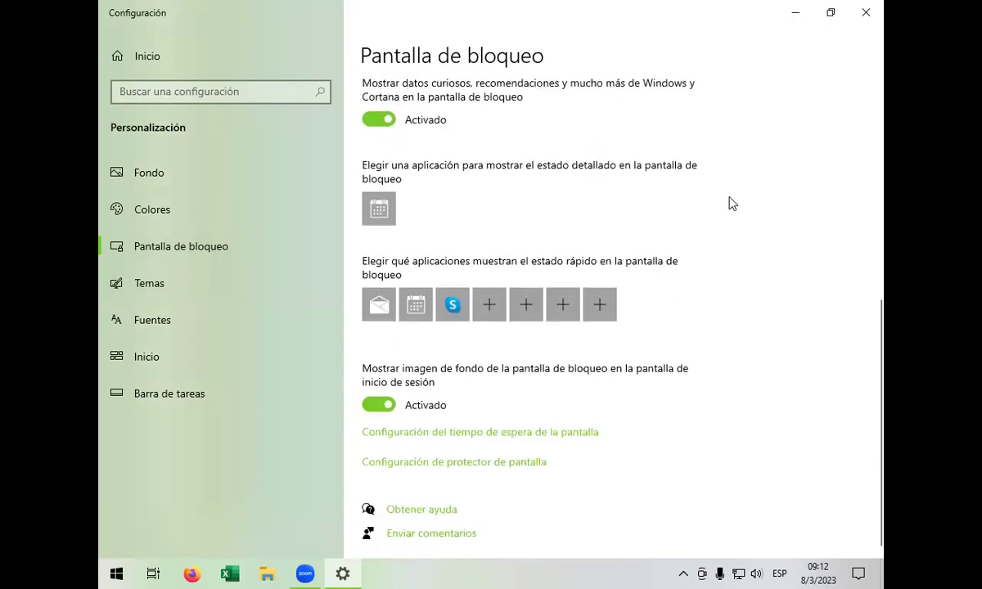
# - Open the screen saver settings from Pantalla de bloqueo, preview Formas y figuras and close the dialog without applying it
pyautogui.click(419, 463)
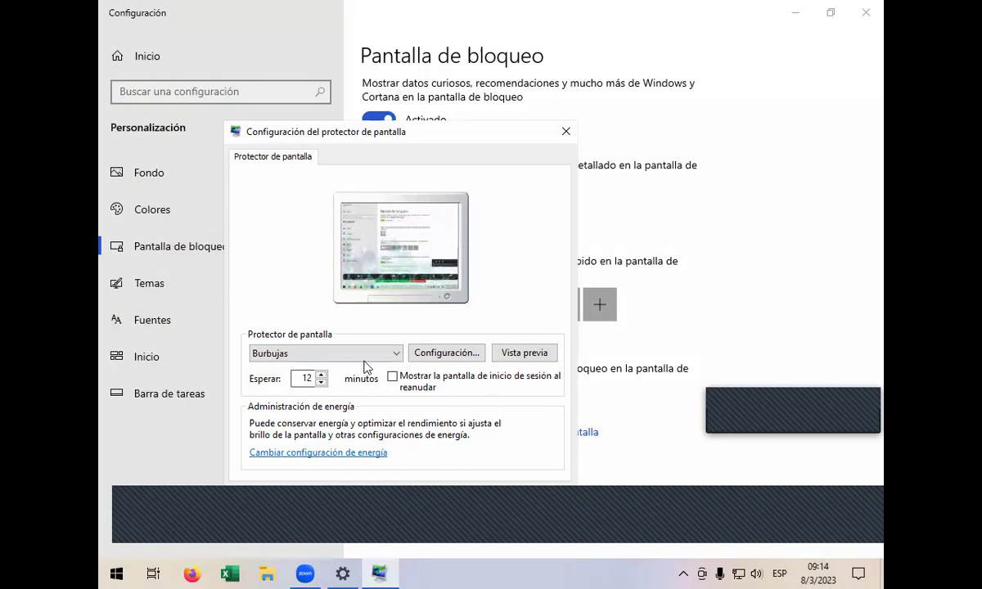
pyautogui.click(396, 353)
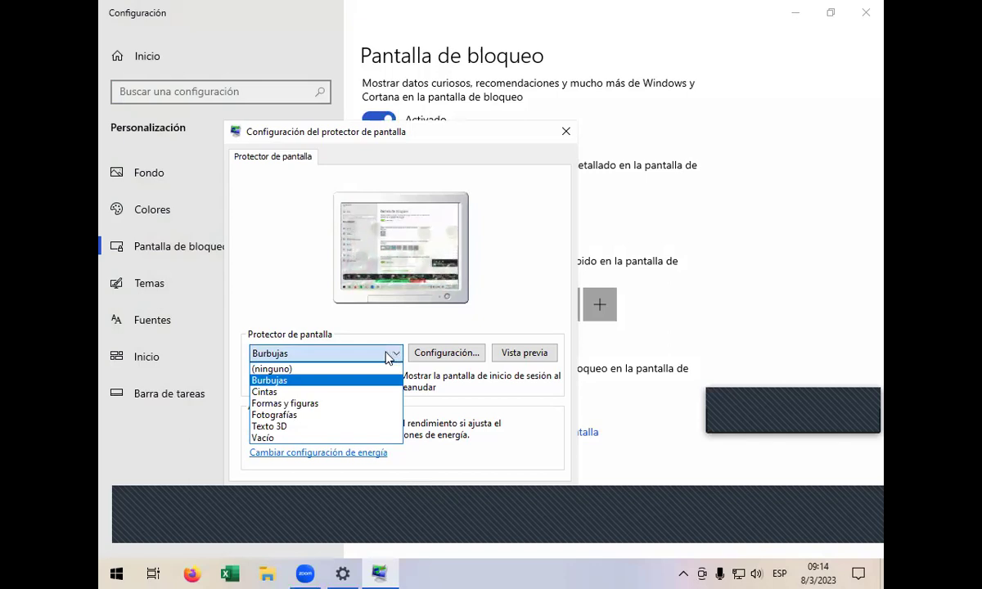
pyautogui.click(369, 404)
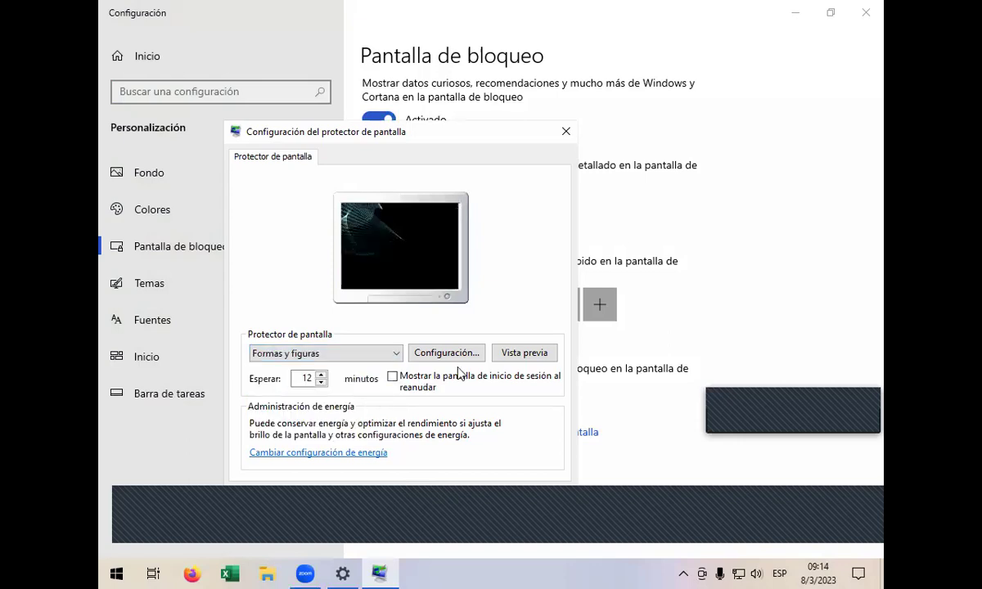
pyautogui.click(528, 354)
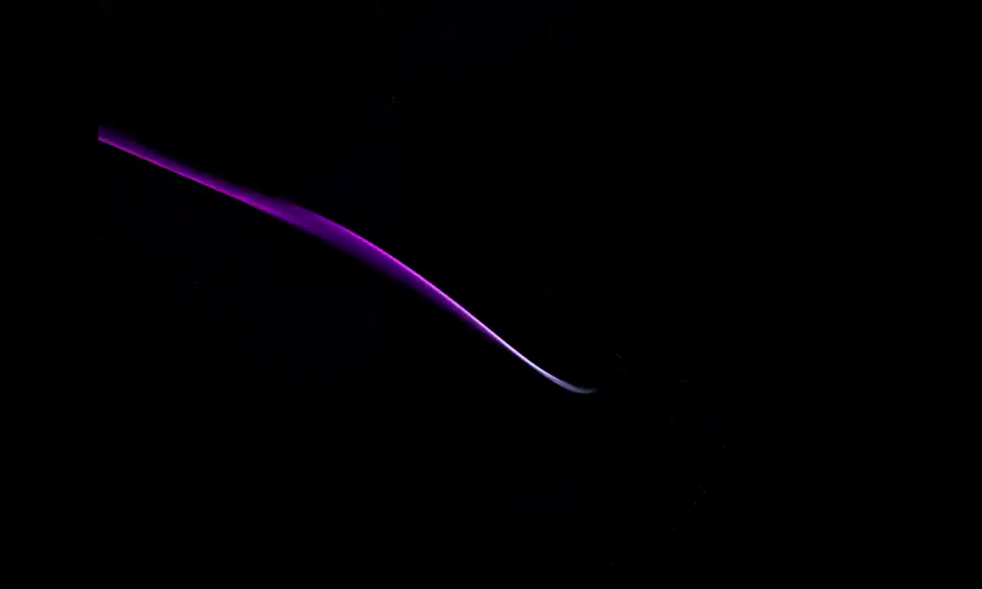
pyautogui.moveTo(514, 358)
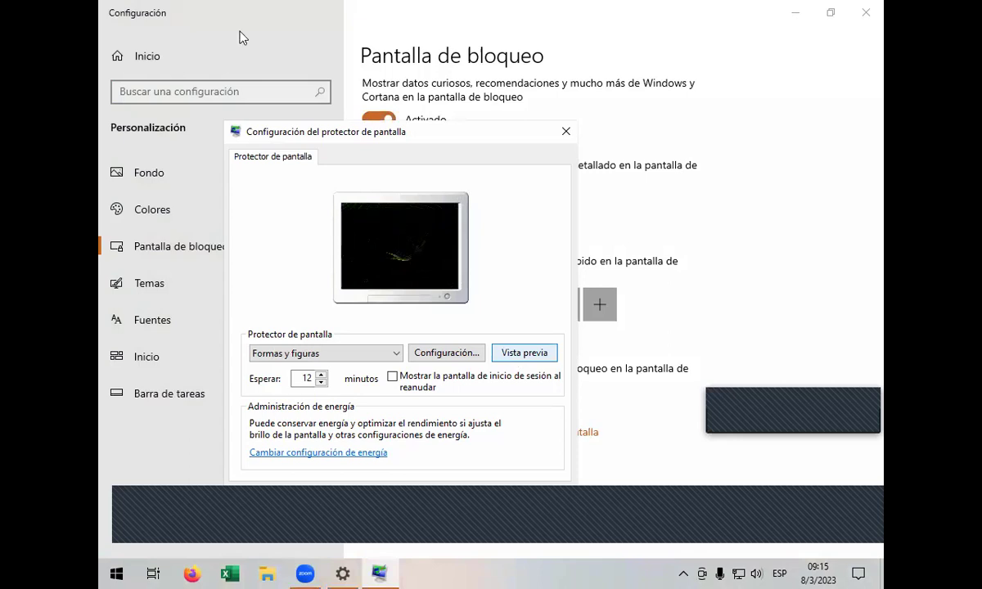
pyautogui.click(565, 131)
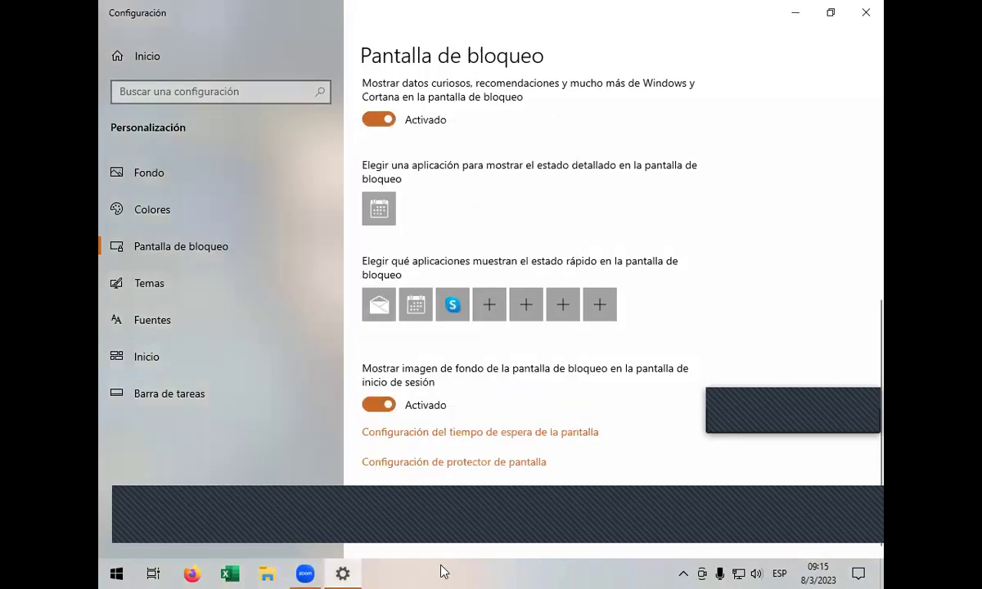
# - Reopen the screen saver settings and try out Fotografías and Formas y figuras as the screen saver
pyautogui.click(471, 462)
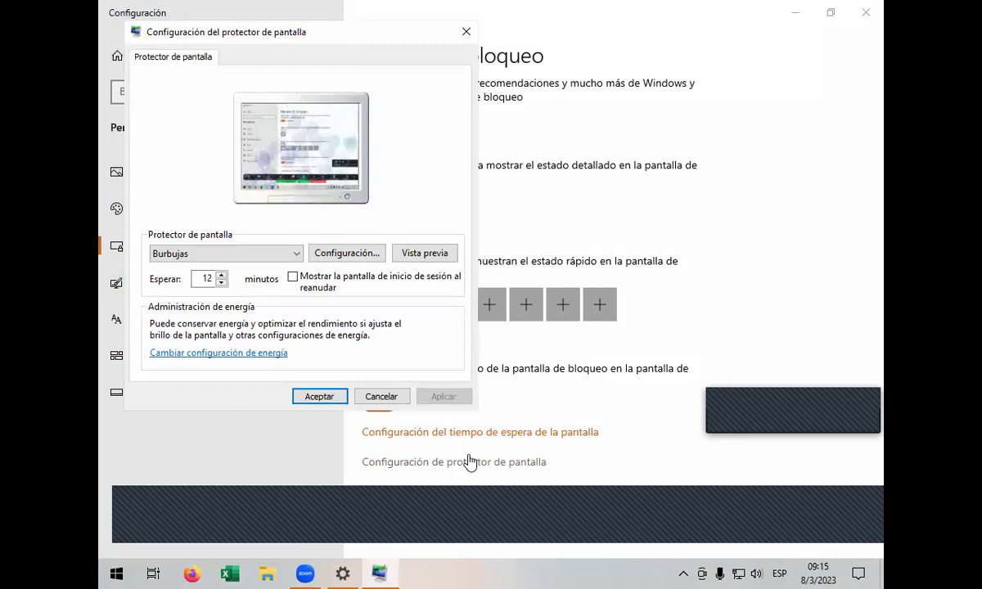
pyautogui.click(274, 254)
pyautogui.click(272, 314)
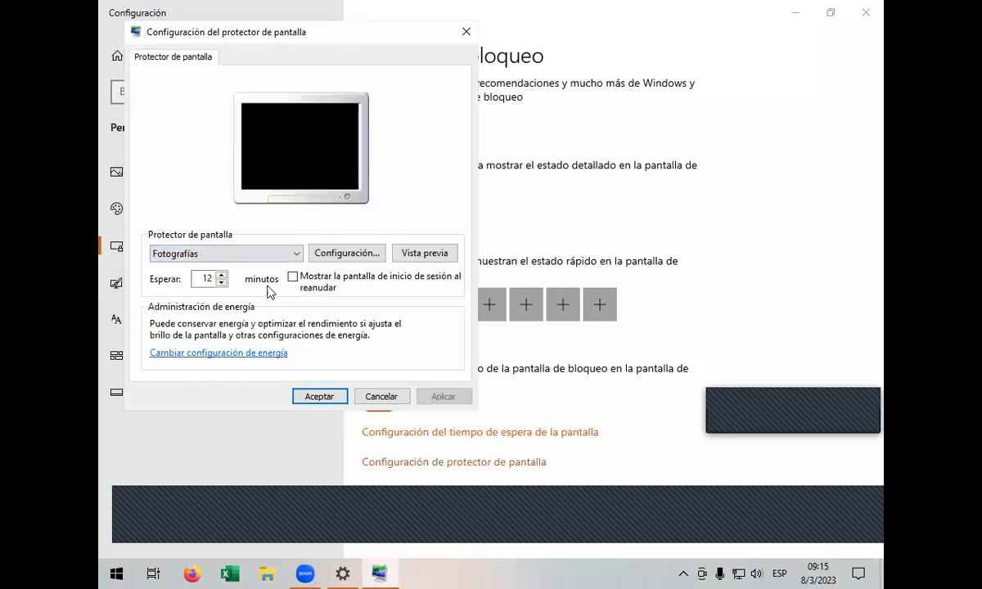
pyautogui.click(277, 254)
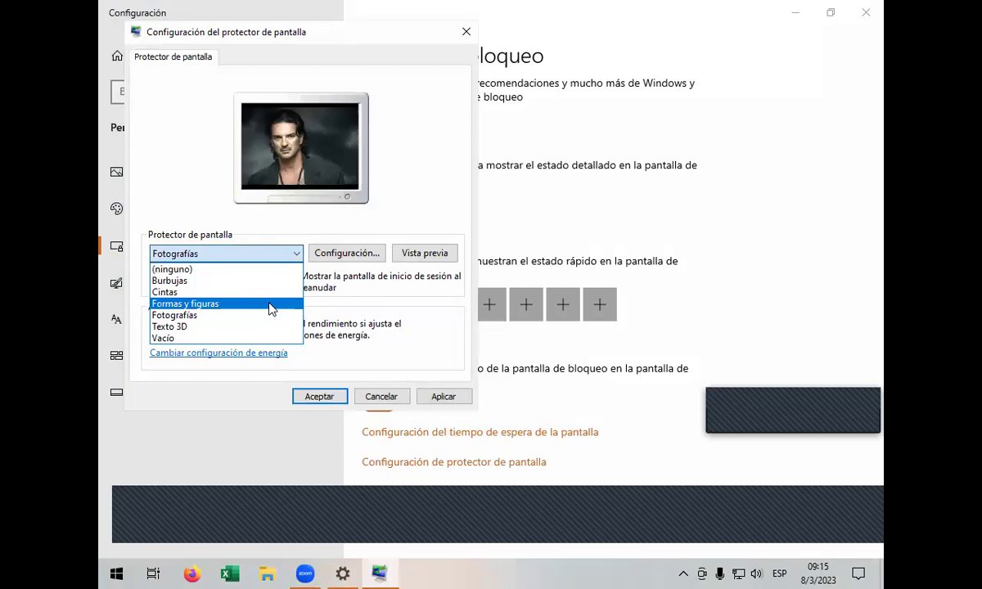
pyautogui.click(270, 305)
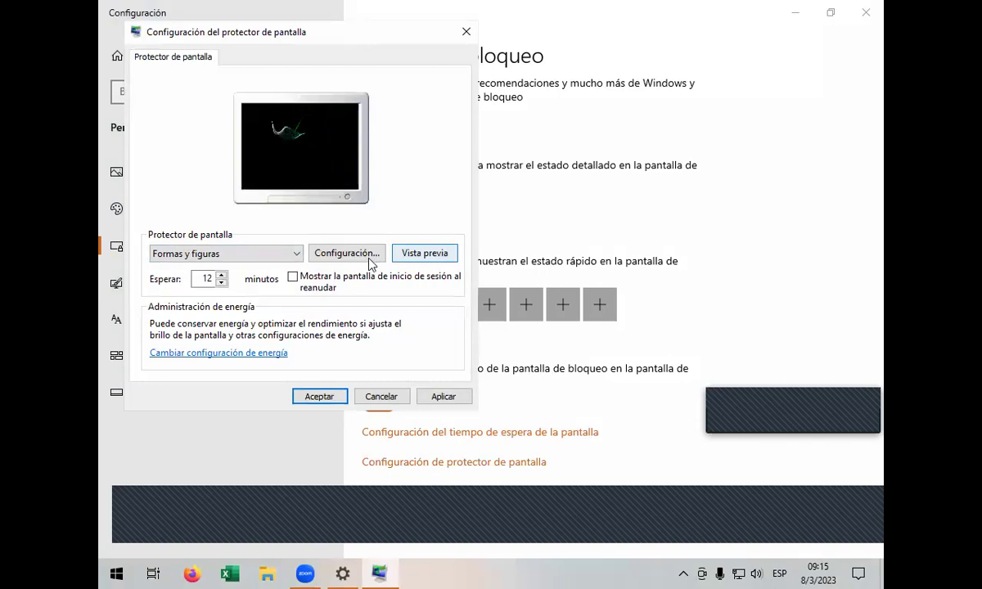
# - Select Texto 3D as the screen saver, view its full-screen preview and return to the settings through the lock screen
pyautogui.click(291, 256)
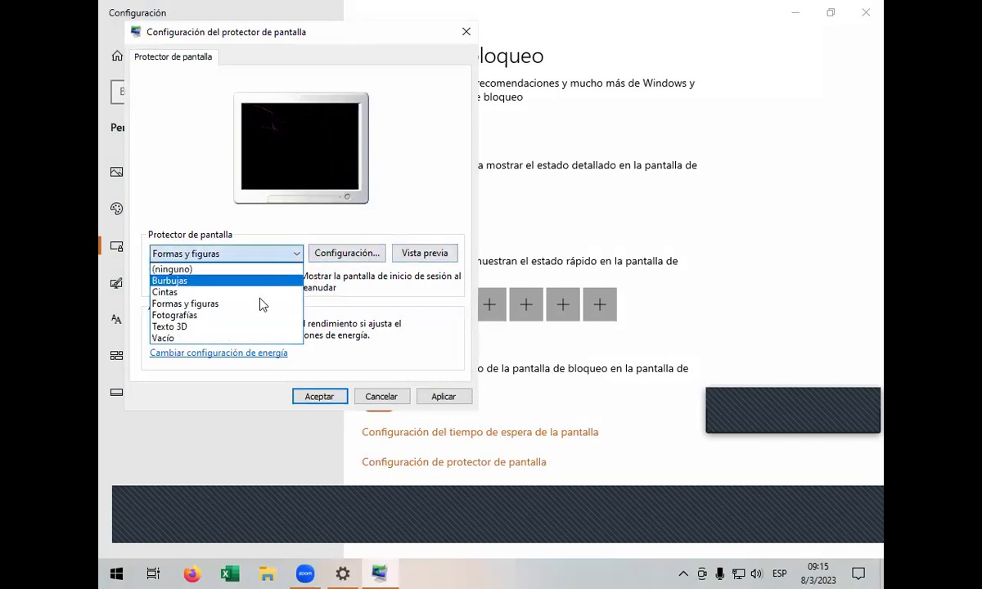
pyautogui.click(277, 328)
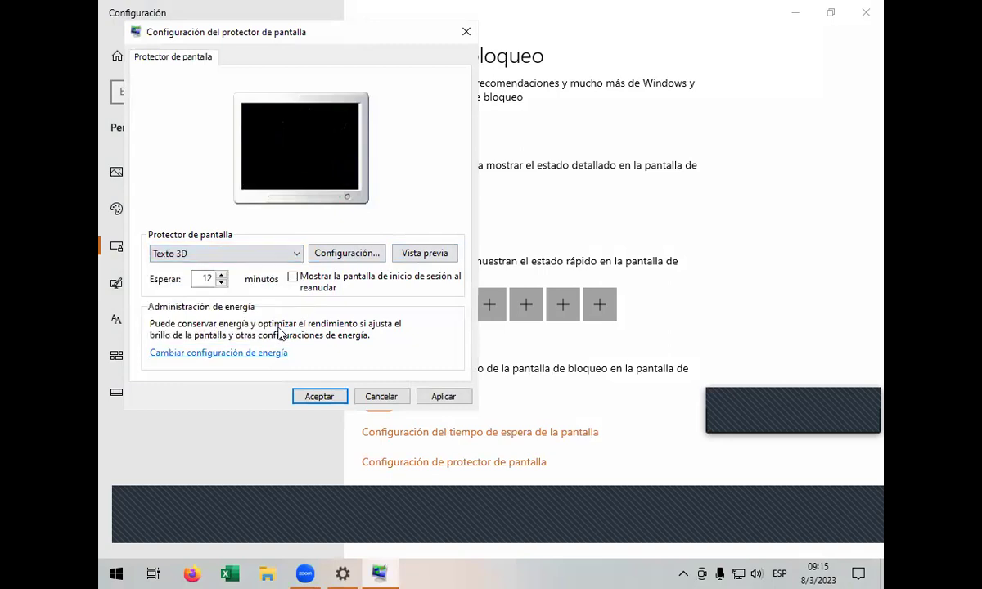
pyautogui.click(438, 254)
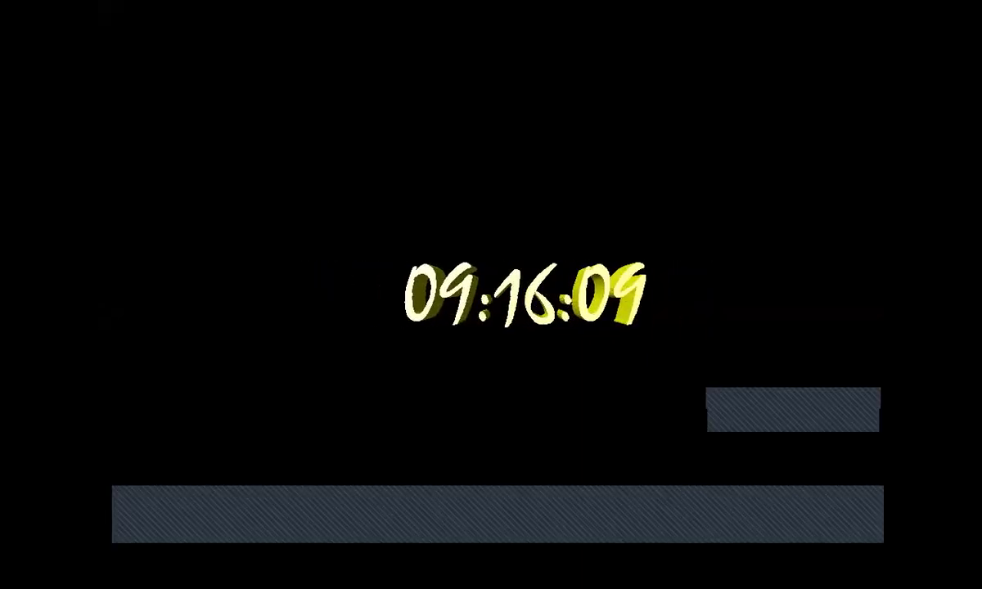
pyautogui.moveTo(886, 117)
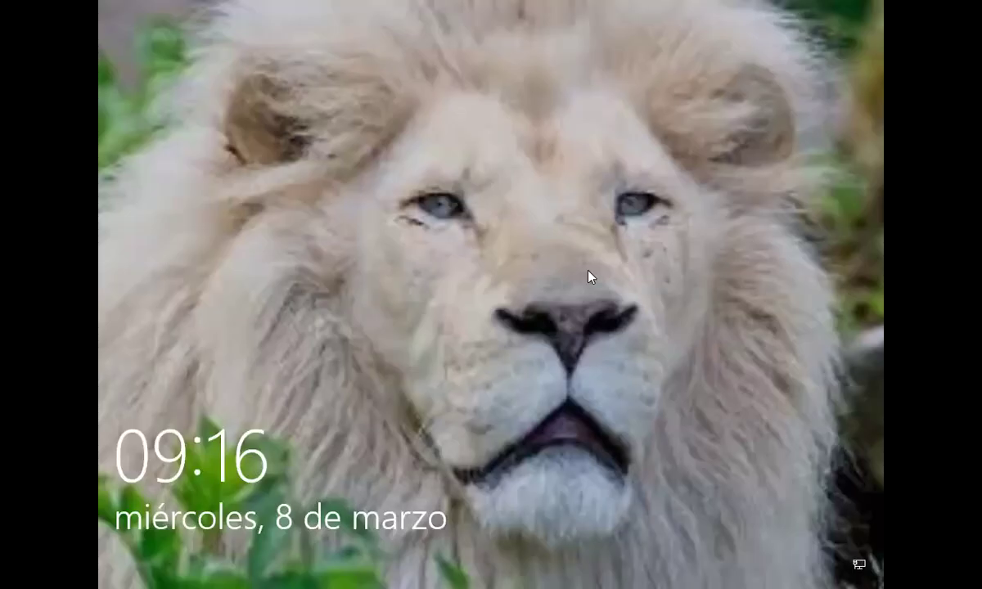
pyautogui.click(454, 368)
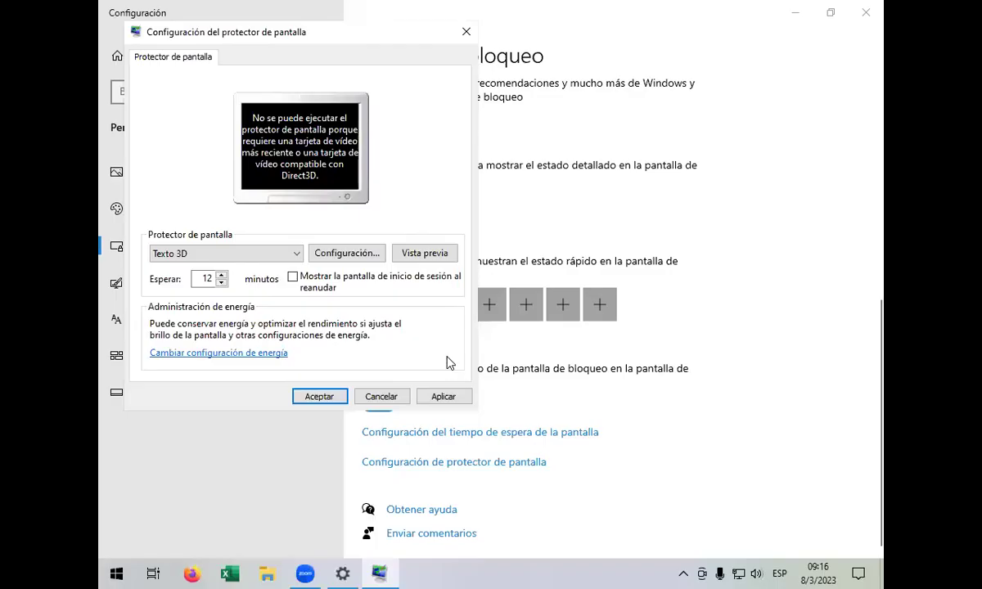
# - Open the configuration of the Texto 3D screen saver and switch its text from Hora to Personalizado
pyautogui.click(295, 255)
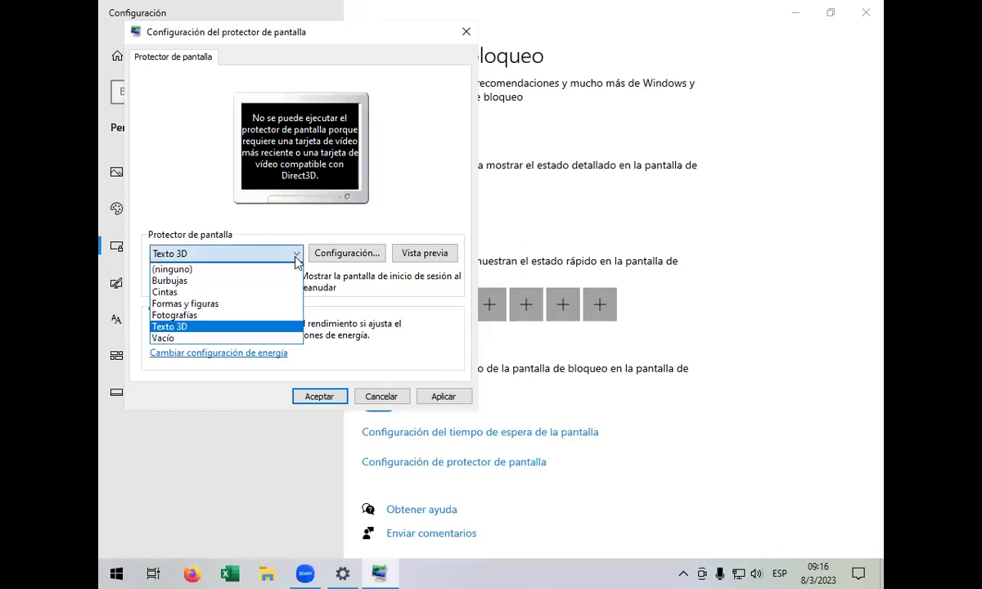
pyautogui.click(345, 255)
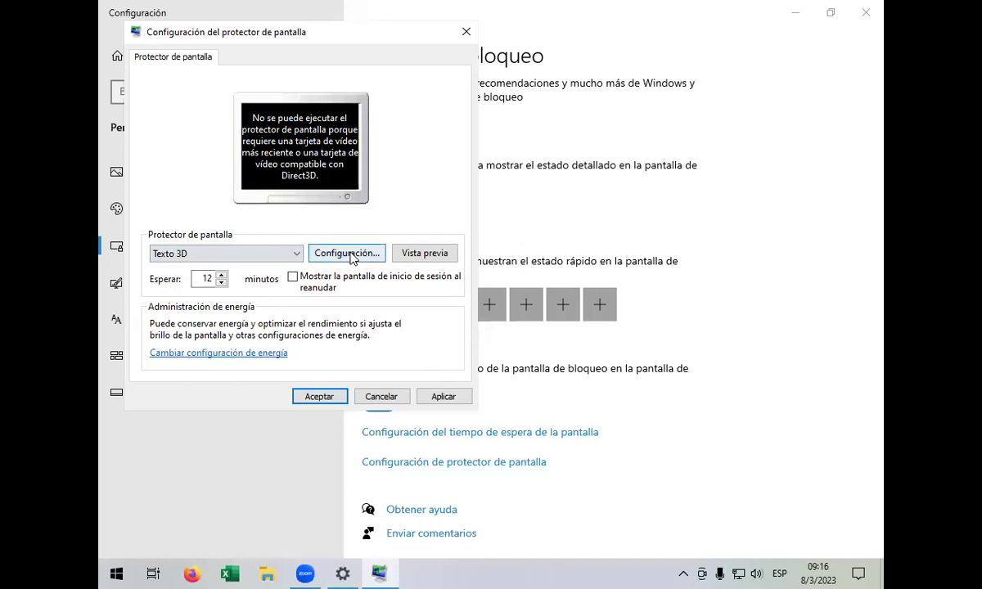
pyautogui.click(351, 254)
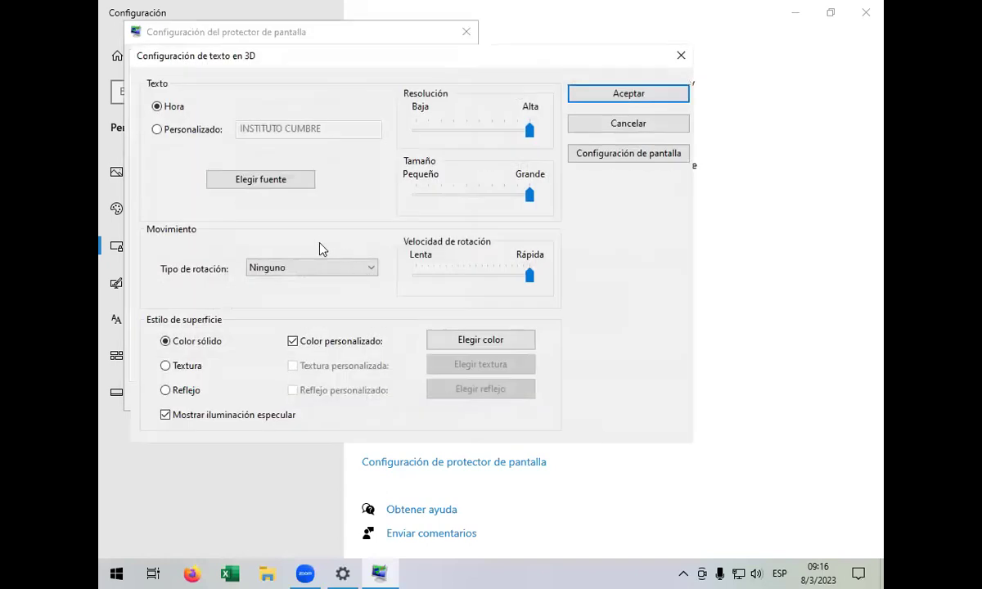
pyautogui.click(158, 131)
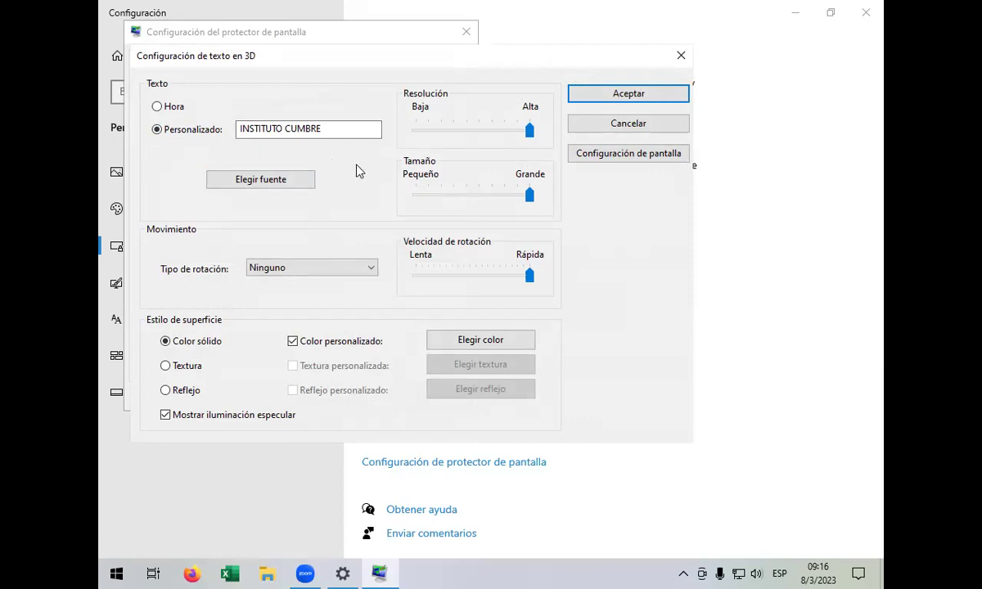
# - Replace the custom text of the 3D screen saver with the person's first name in capital letters
pyautogui.click(332, 130)
pyautogui.press('BackSpace')
pyautogui.press('BackSpace')
pyautogui.press('BackSpace')
pyautogui.press('BackSpace')
pyautogui.press('BackSpace')
pyautogui.press('BackSpace')
pyautogui.press('BackSpace')
pyautogui.press('BackSpace')
pyautogui.press('BackSpace')
pyautogui.press('BackSpace')
pyautogui.press('BackSpace')
pyautogui.press('BackSpace')
pyautogui.press('BackSpace')
pyautogui.press('BackSpace')
pyautogui.press('BackSpace')
pyautogui.press('BackSpace')
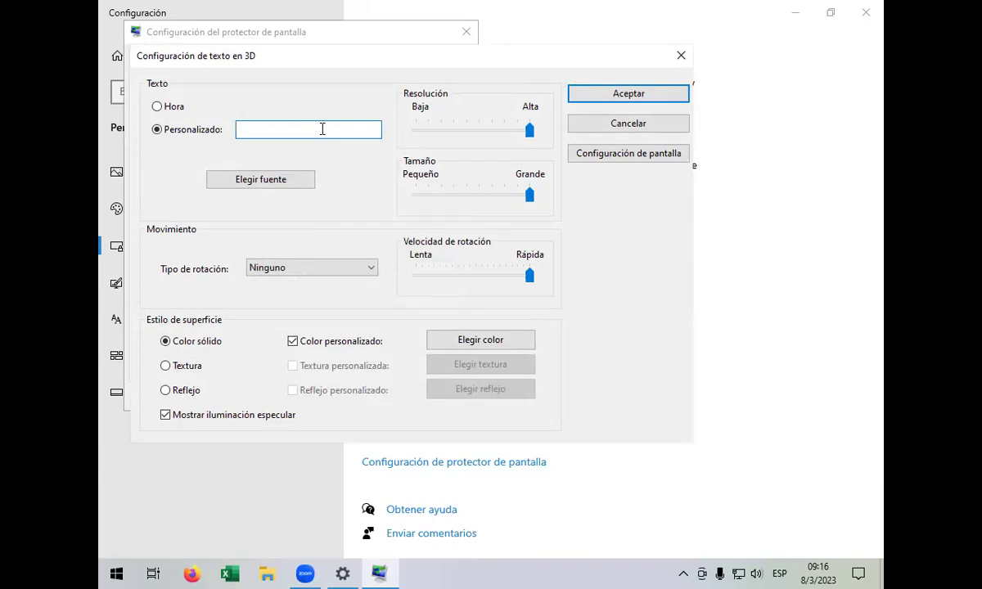
pyautogui.write('editht')
pyautogui.press('BackSpace')
pyautogui.press('BackSpace')
pyautogui.press('BackSpace')
pyautogui.press('BackSpace')
pyautogui.press('BackSpace')
pyautogui.press('BackSpace')
pyautogui.write('EDITH')
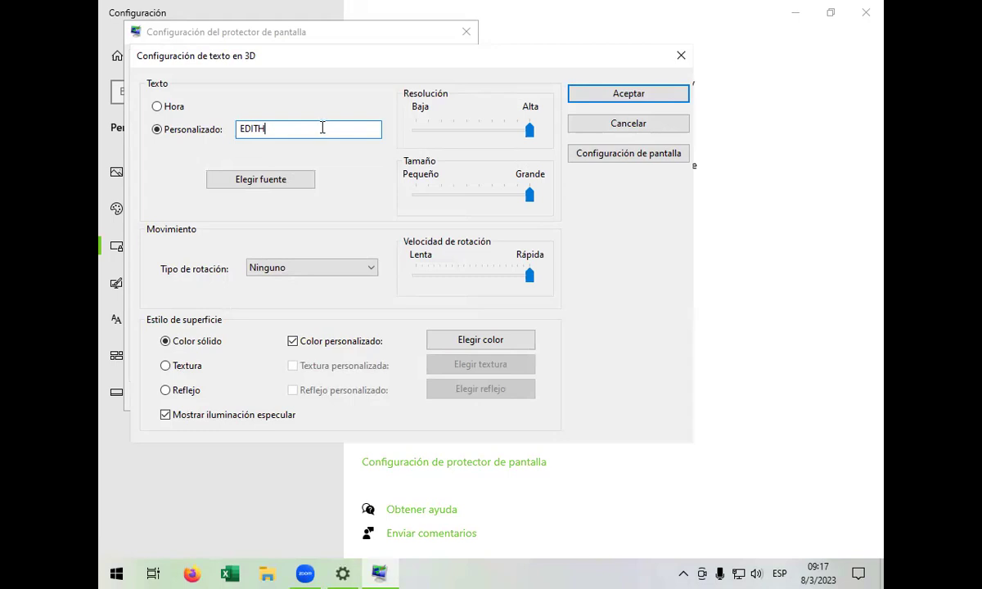
# - Open the font selection for the custom 3D text and try out Arial and Arial Rounded MT
pyautogui.click(301, 177)
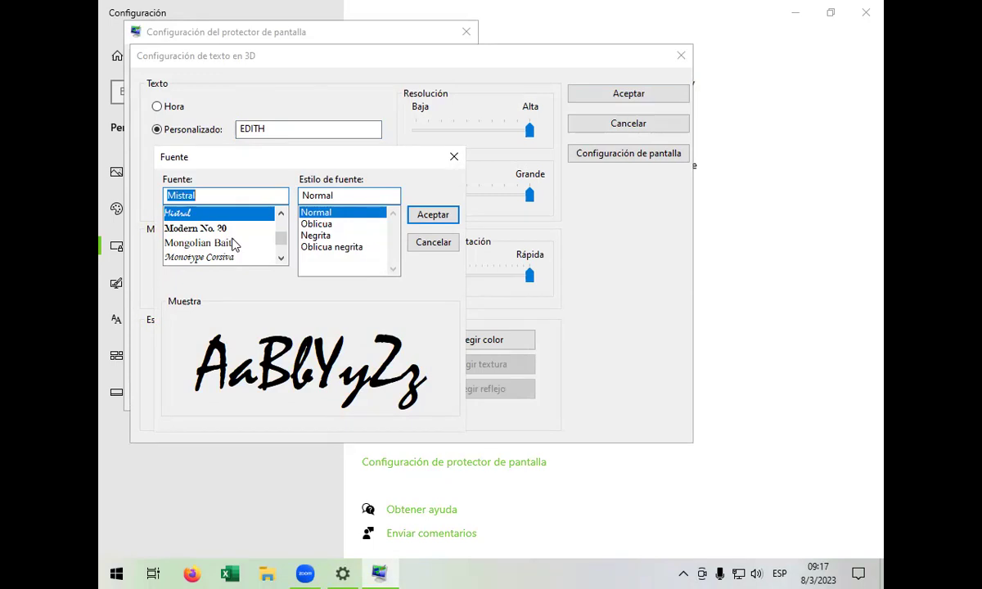
pyautogui.press('BackSpace')
pyautogui.write('A')
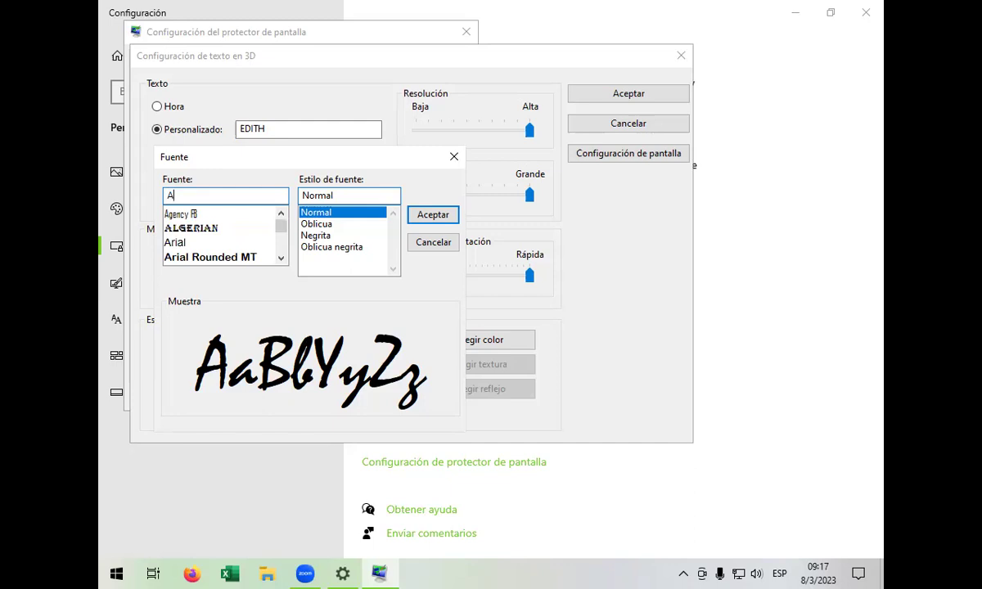
pyautogui.write('rial')
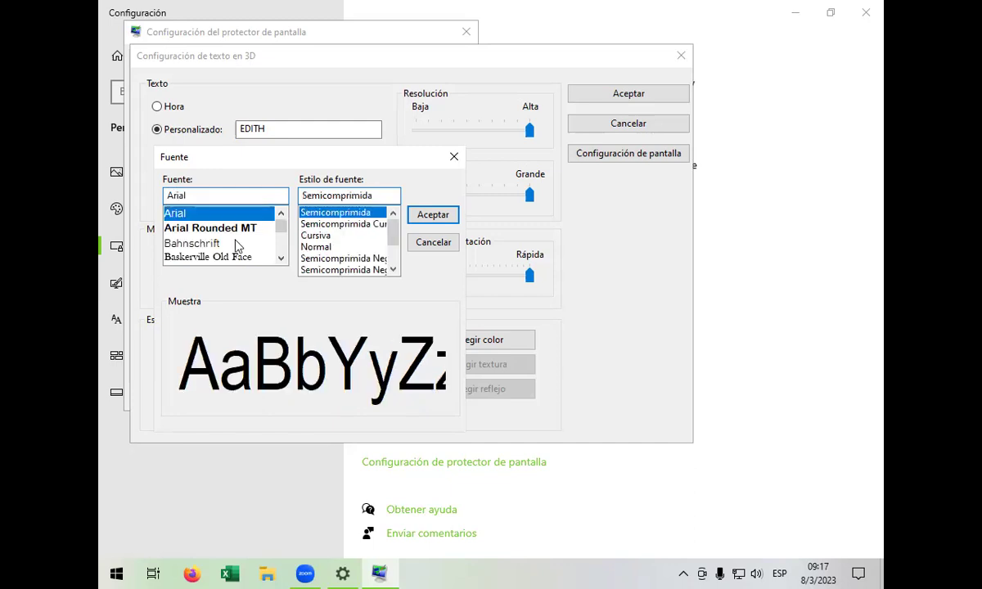
pyautogui.scroll(-1, 236, 246)
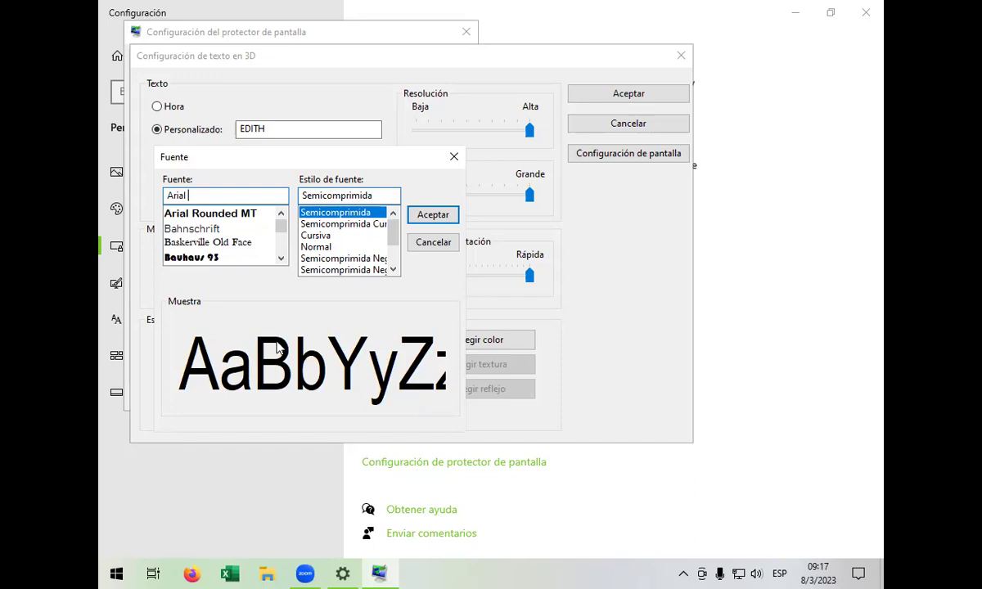
pyautogui.click(684, 56)
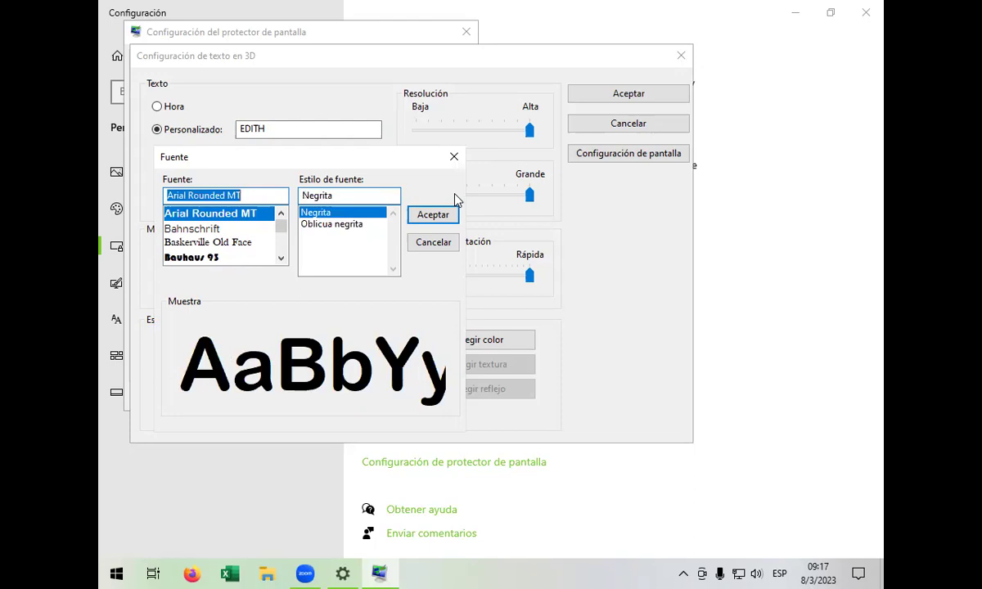
# - Compare the neighbouring fonts such as Algerian and confirm Arial in the Semicomprimida style for the 3D text
pyautogui.press('Down')
pyautogui.press('Up')
pyautogui.press('Up')
pyautogui.press('Up')
pyautogui.press('Up')
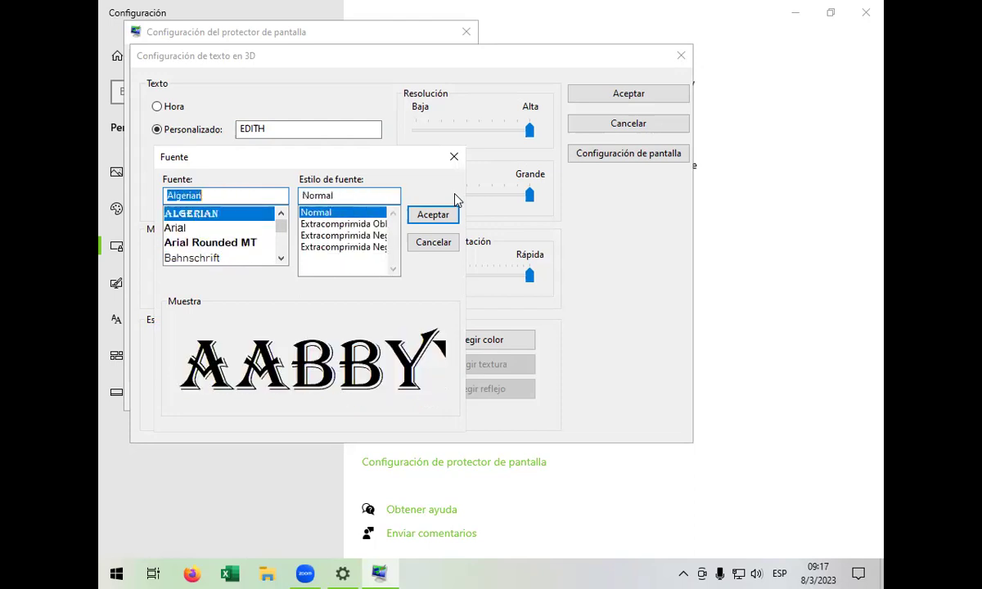
pyautogui.press('Down')
pyautogui.press('Down')
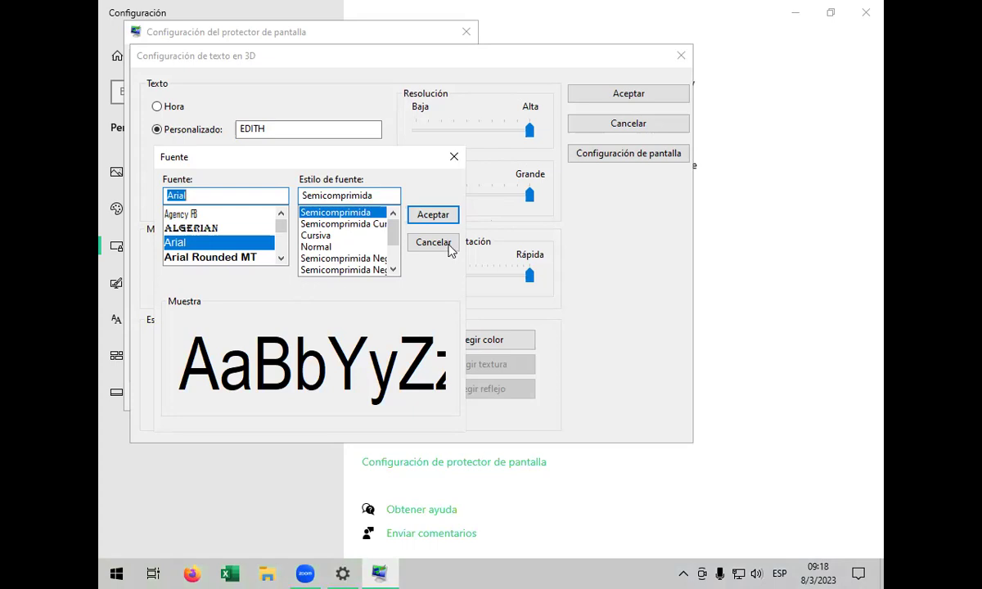
pyautogui.click(421, 215)
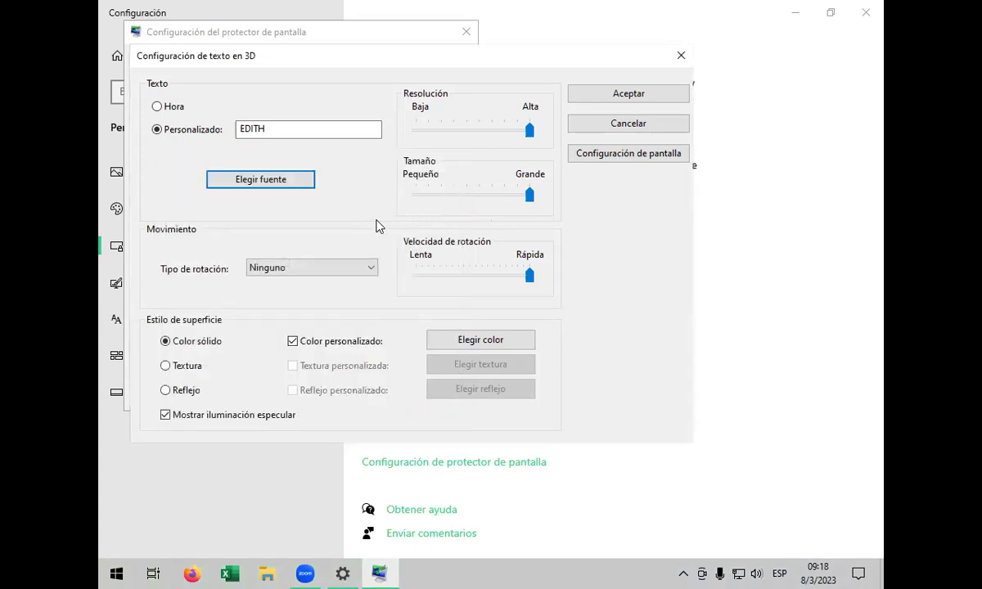
# - Set the rotation type of the 3D text to Vaivén and accept the text configuration
pyautogui.click(350, 266)
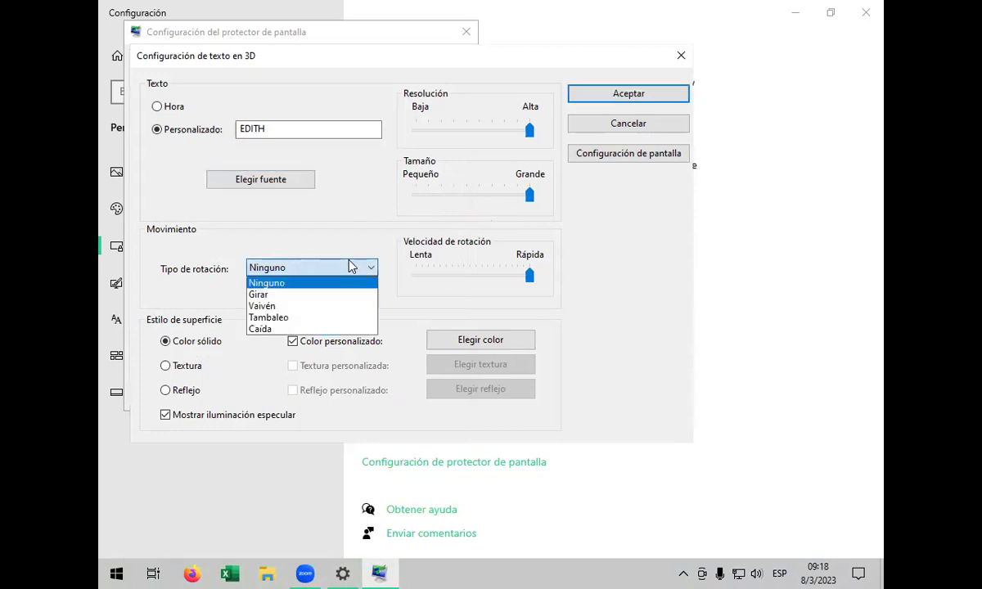
pyautogui.click(352, 306)
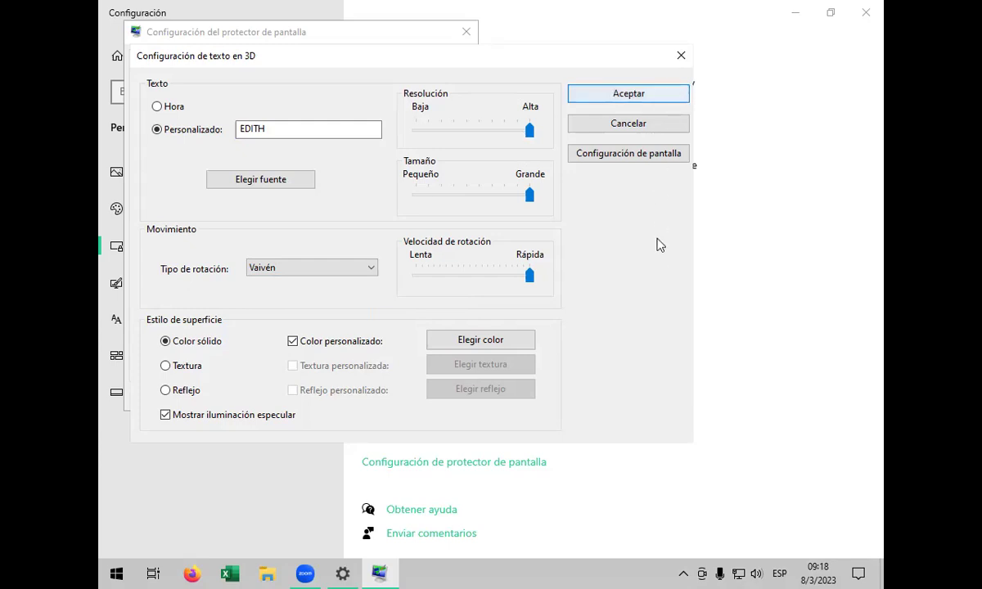
pyautogui.click(653, 95)
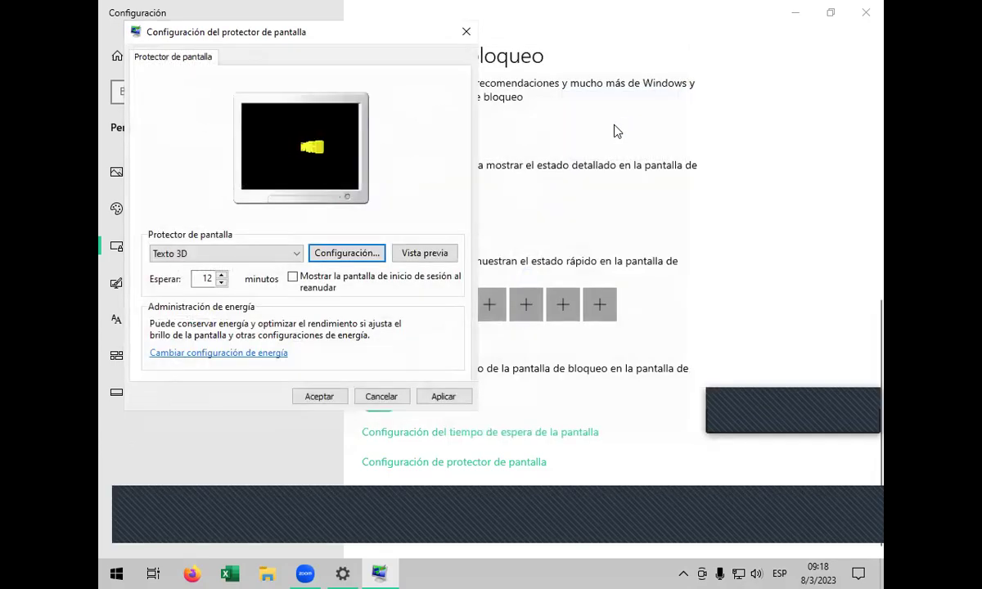
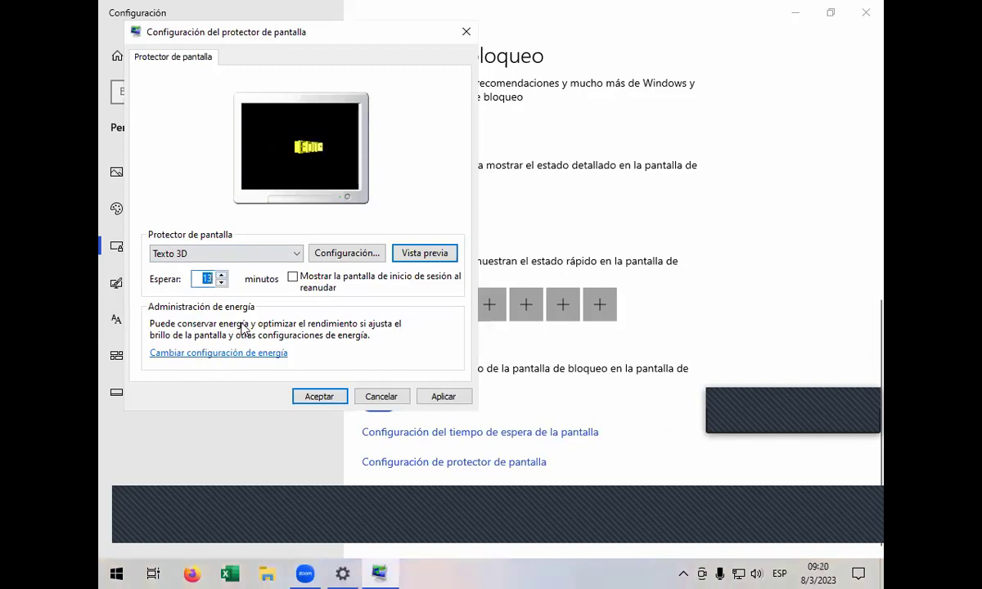
# - Set the screen saver's waiting time to 1 minute and accept the screen saver settings
pyautogui.click(221, 283)
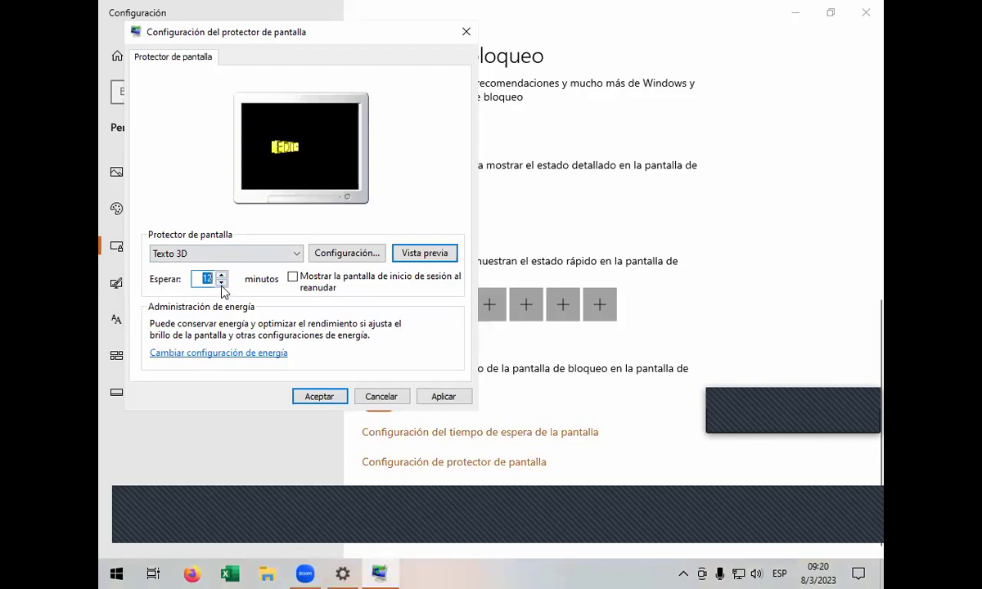
pyautogui.write('9')
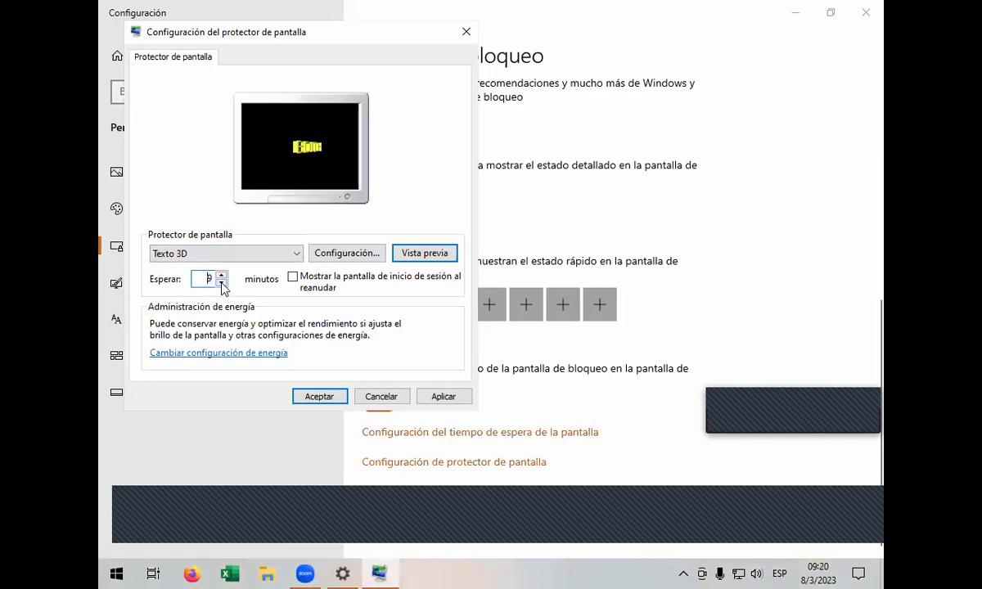
pyautogui.click(221, 283)
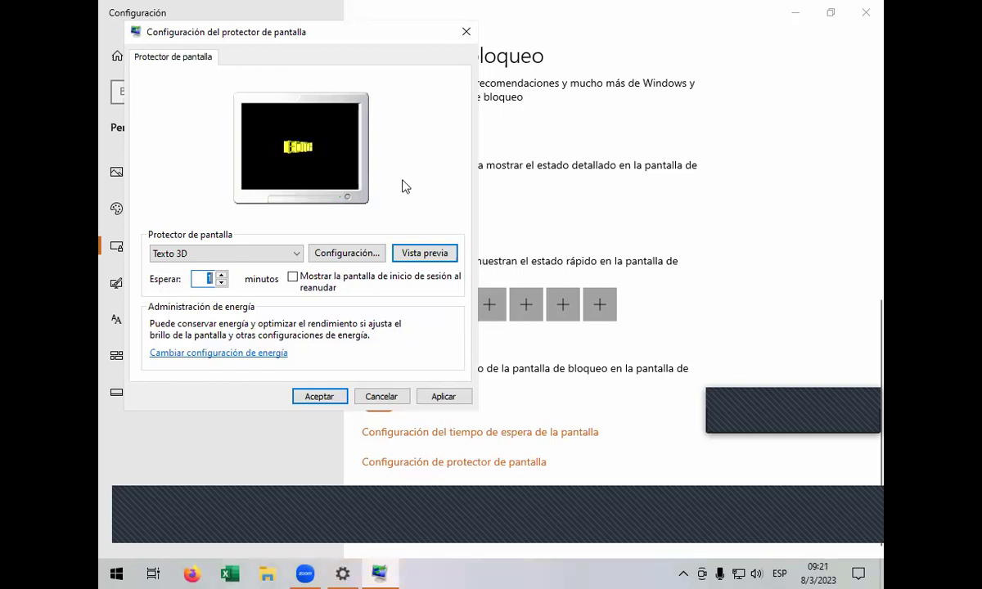
pyautogui.click(298, 398)
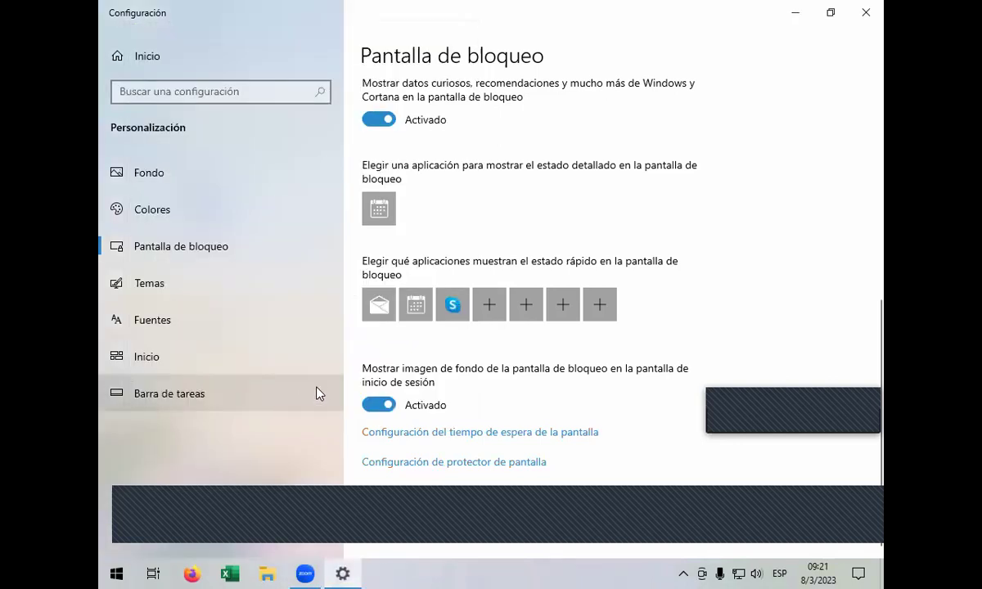
# - From the Temas settings, open the mouse cursor properties and apply the aero_busy cursor to Selección normal
pyautogui.click(163, 288)
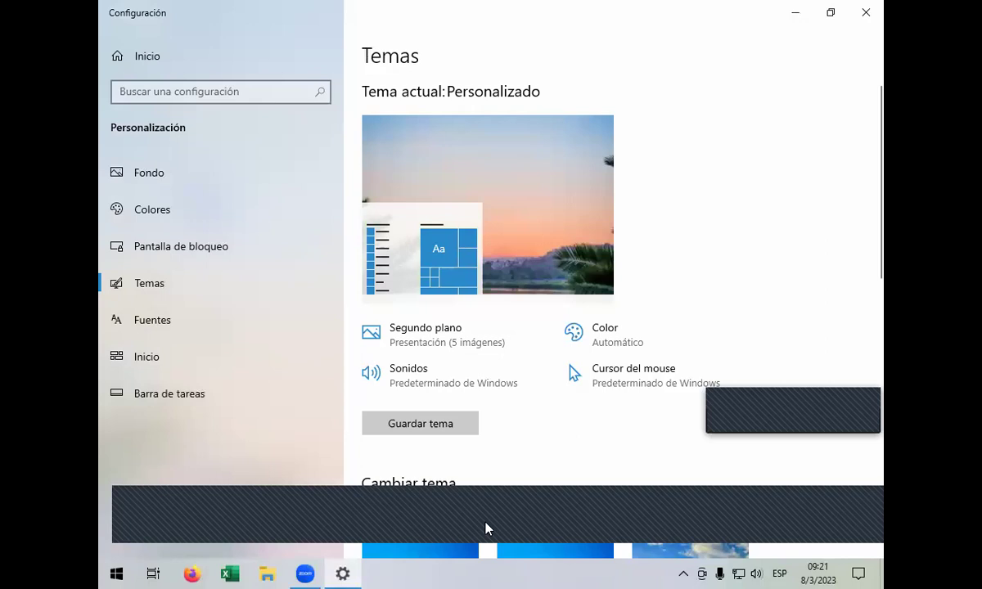
pyautogui.click(660, 392)
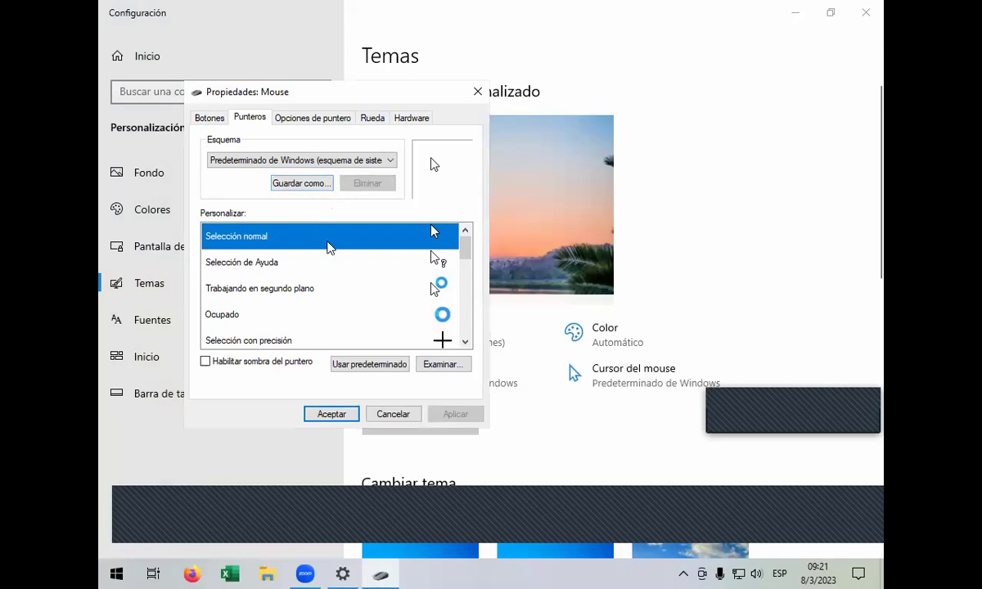
pyautogui.click(439, 366)
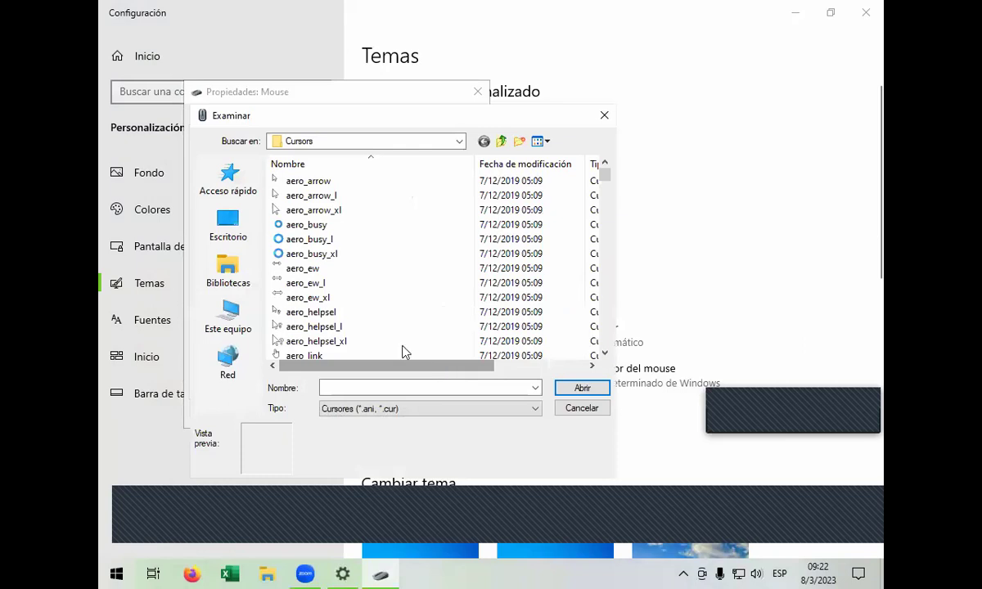
pyautogui.click(319, 229)
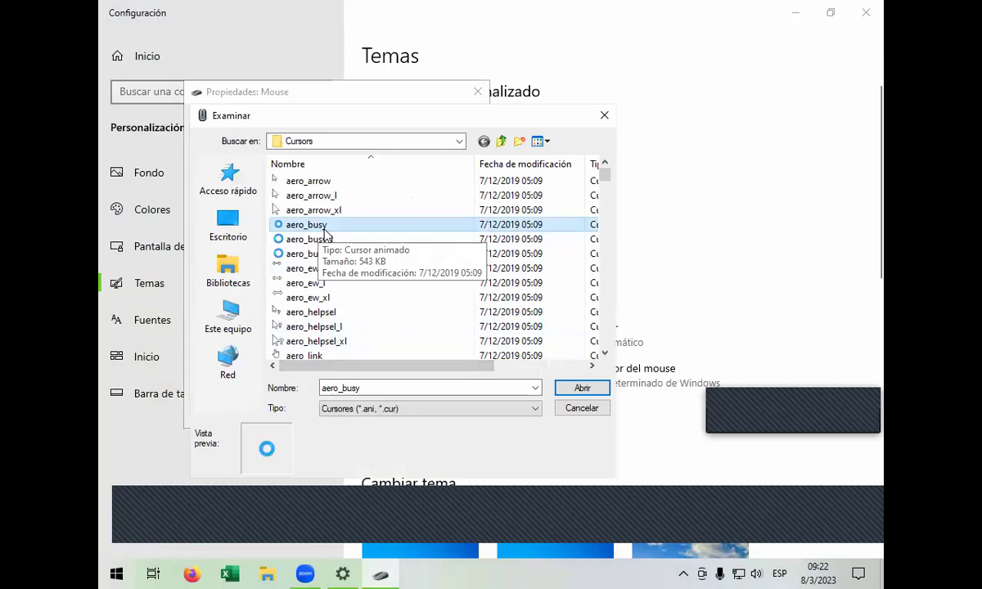
pyautogui.doubleClick(326, 224)
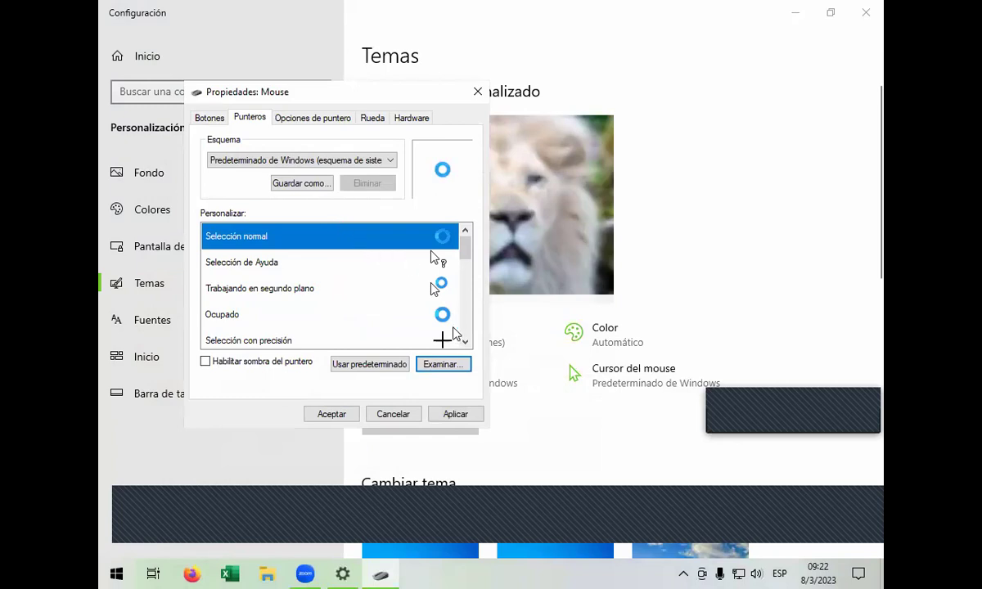
pyautogui.click(455, 414)
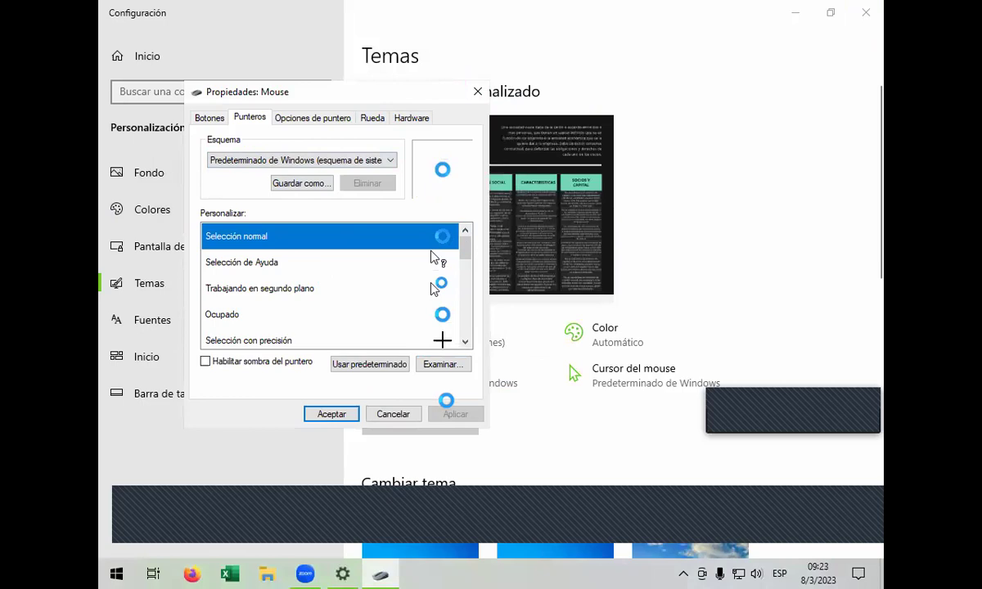
# - Look through the Cursors folder for another Selección normal pointer and preview aero_arrow_l
pyautogui.click(427, 359)
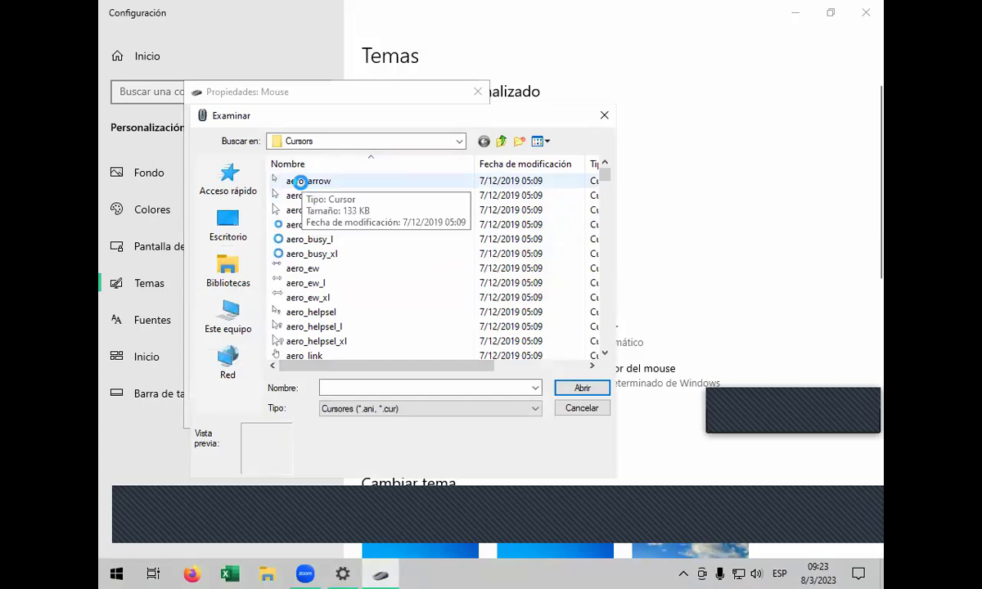
pyautogui.scroll(-6, 434, 313)
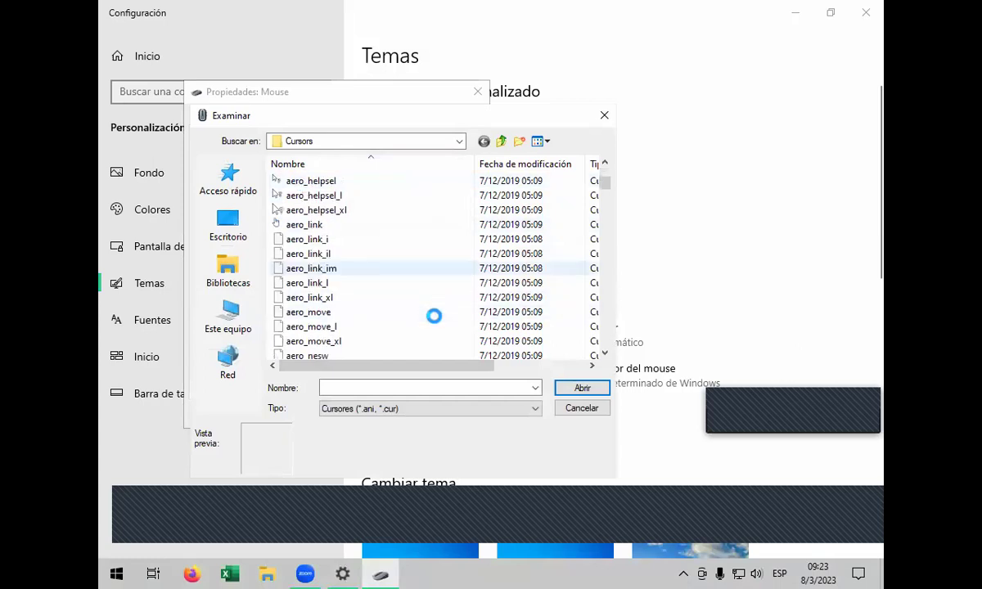
pyautogui.scroll(-6, 423, 306)
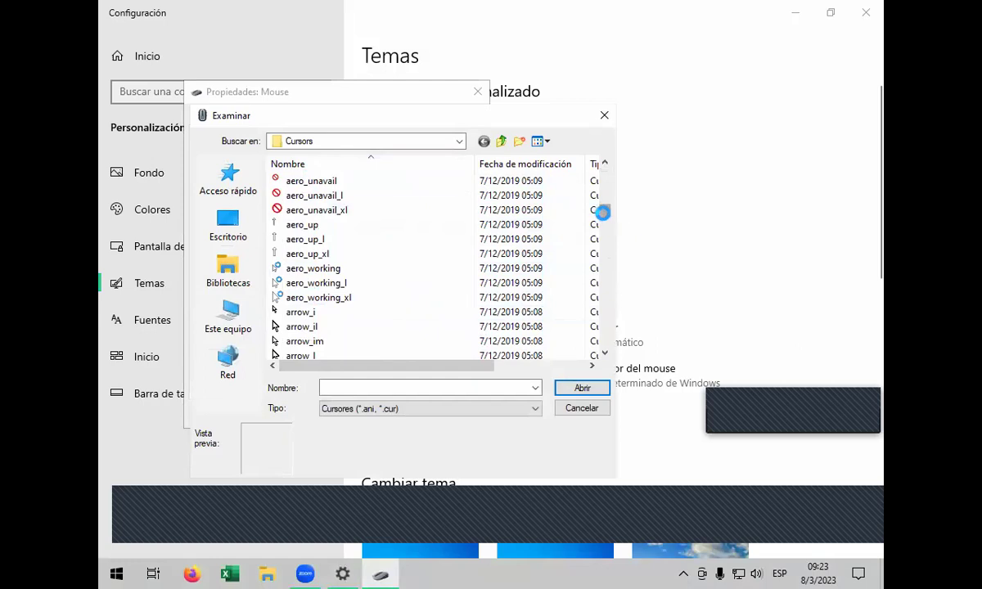
pyautogui.moveTo(603, 213); pyautogui.dragTo(599, 227)
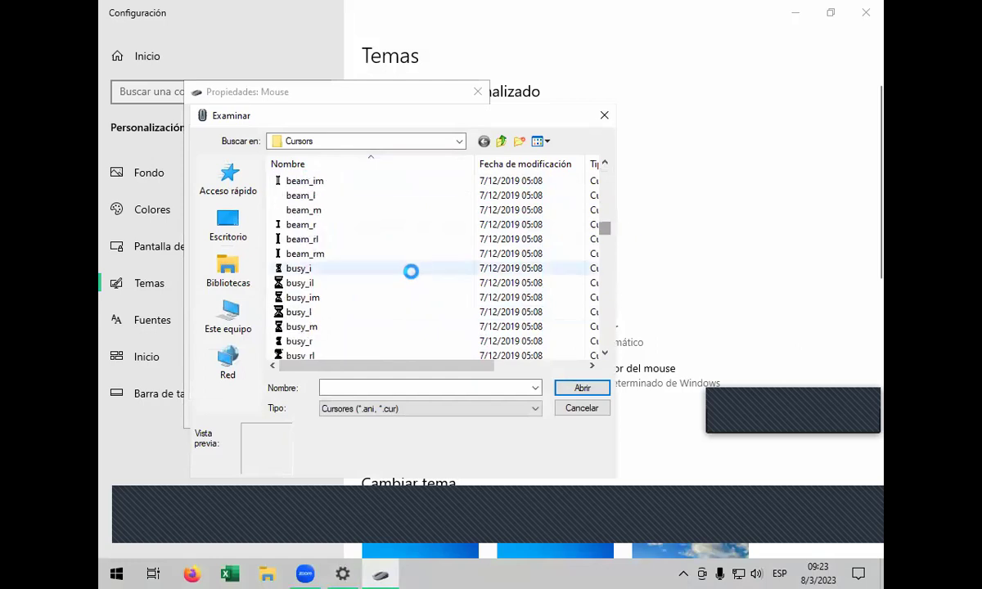
pyautogui.scroll(18, 421, 273)
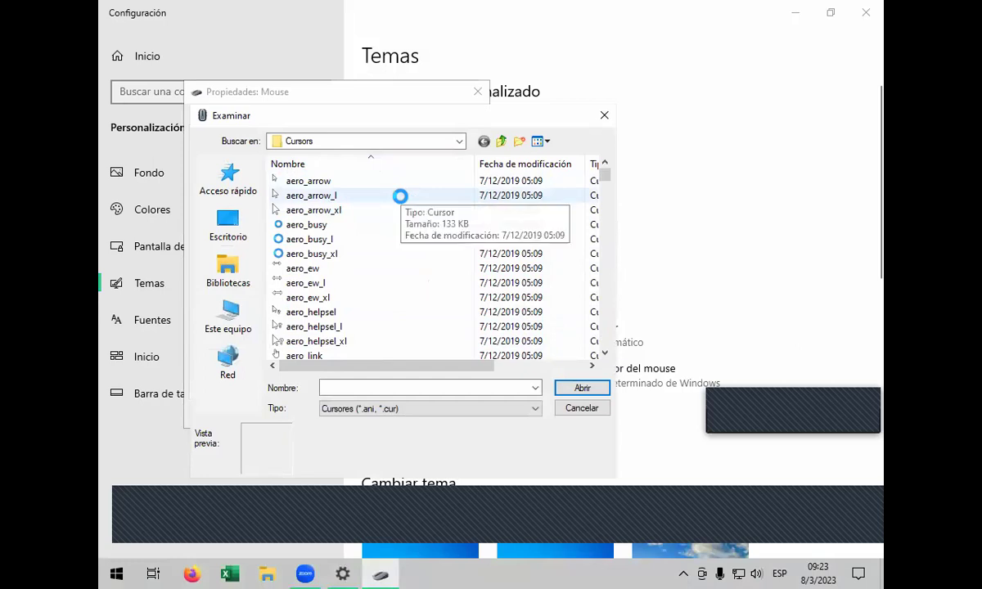
pyautogui.click(401, 197)
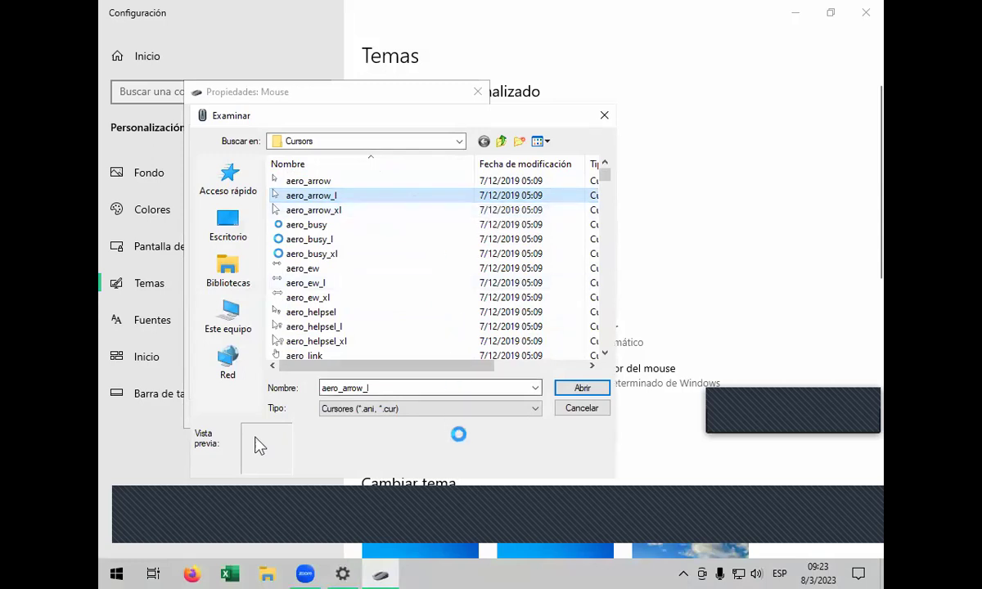
# - Find the cursor files beginning with P and choose pen_l as the Selección normal pointer
pyautogui.click(447, 390)
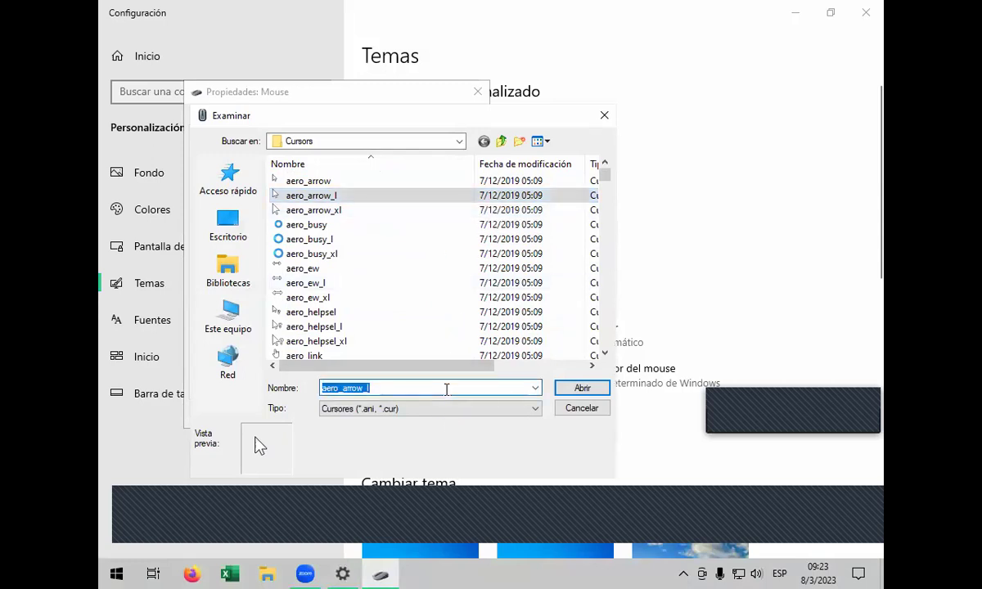
pyautogui.press('BackSpace')
pyautogui.write('P')
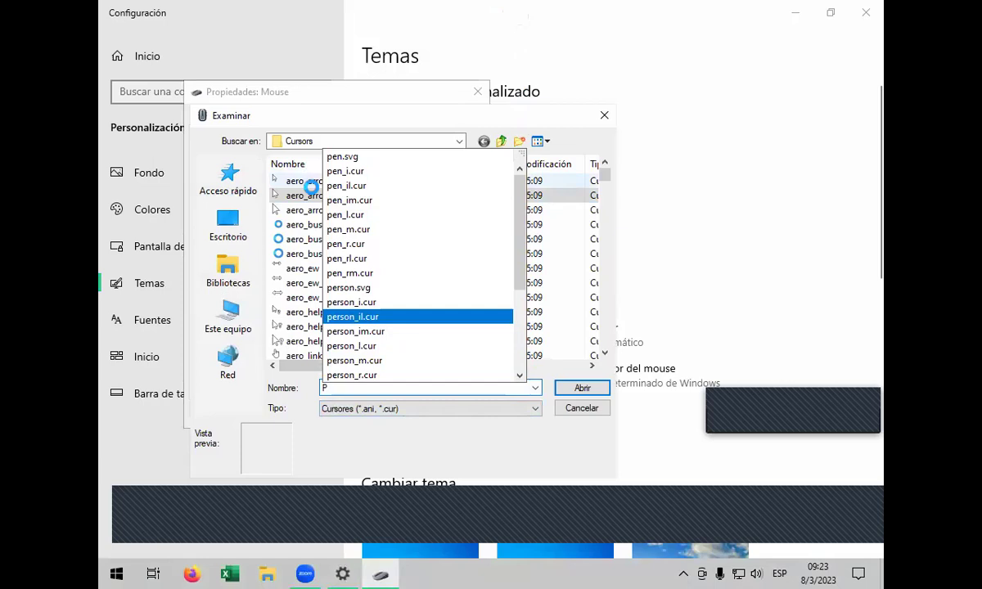
pyautogui.click(311, 185)
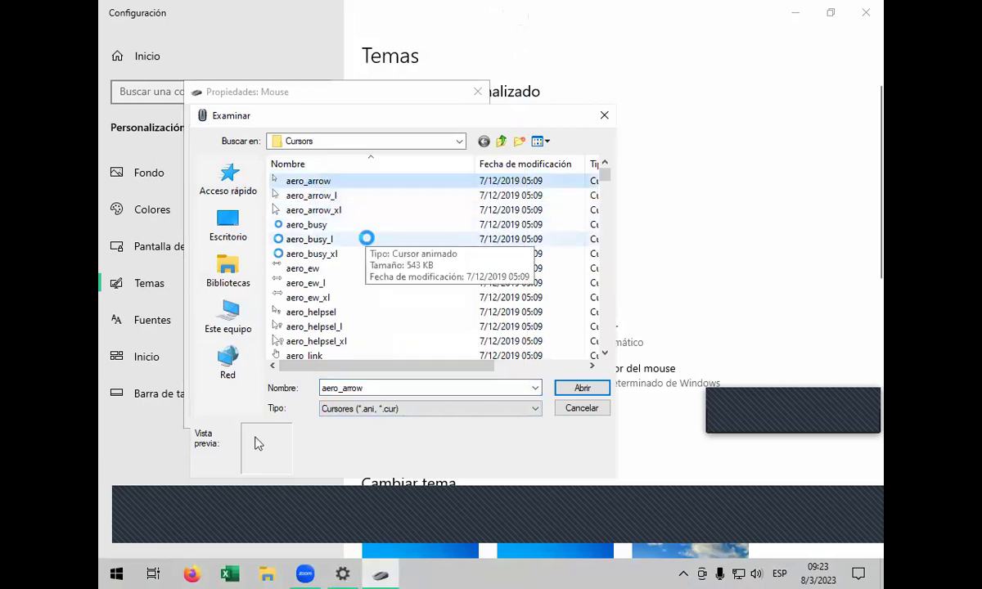
pyautogui.press('p')
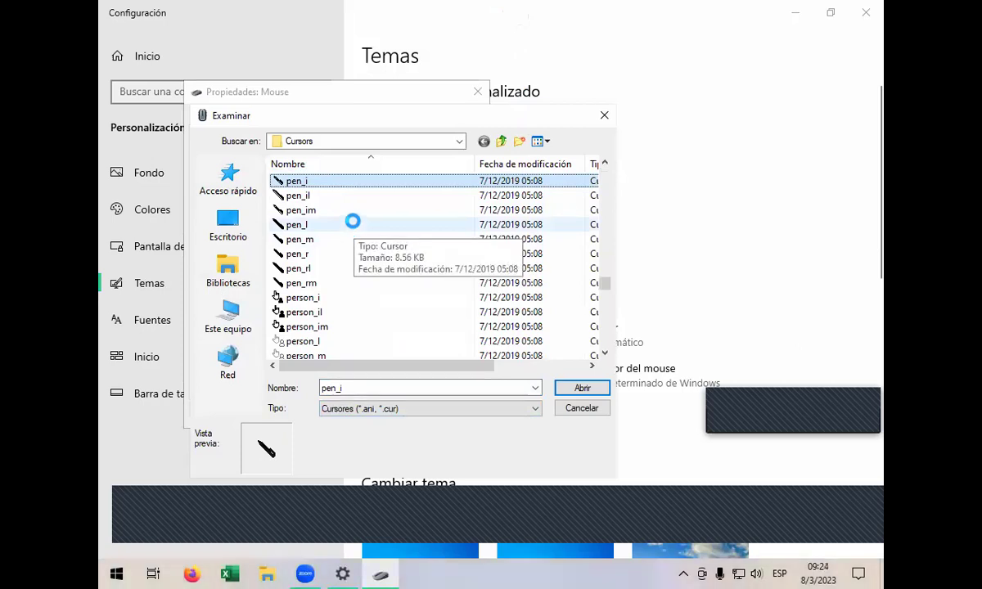
pyautogui.click(353, 221)
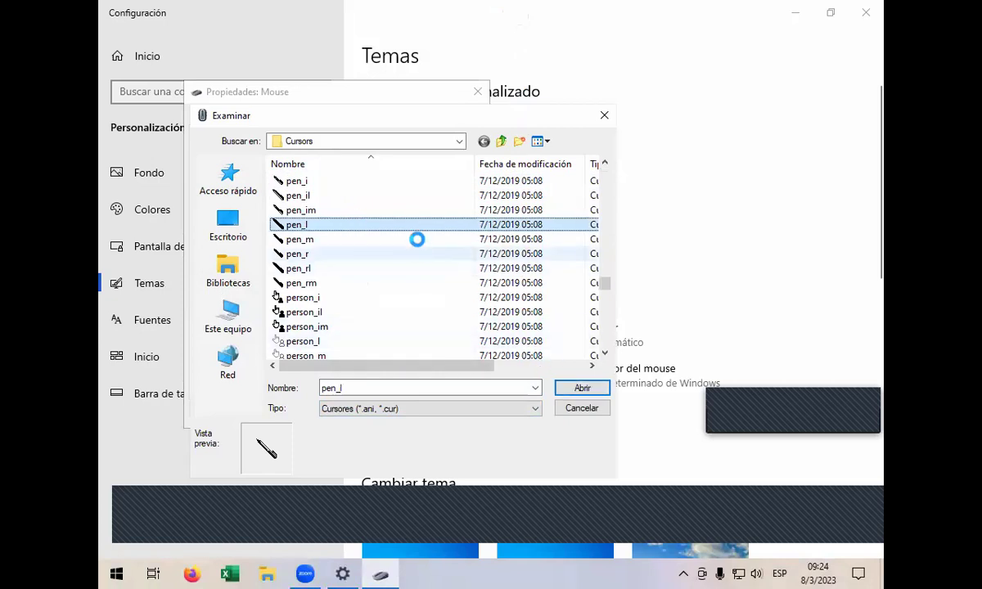
pyautogui.click(586, 386)
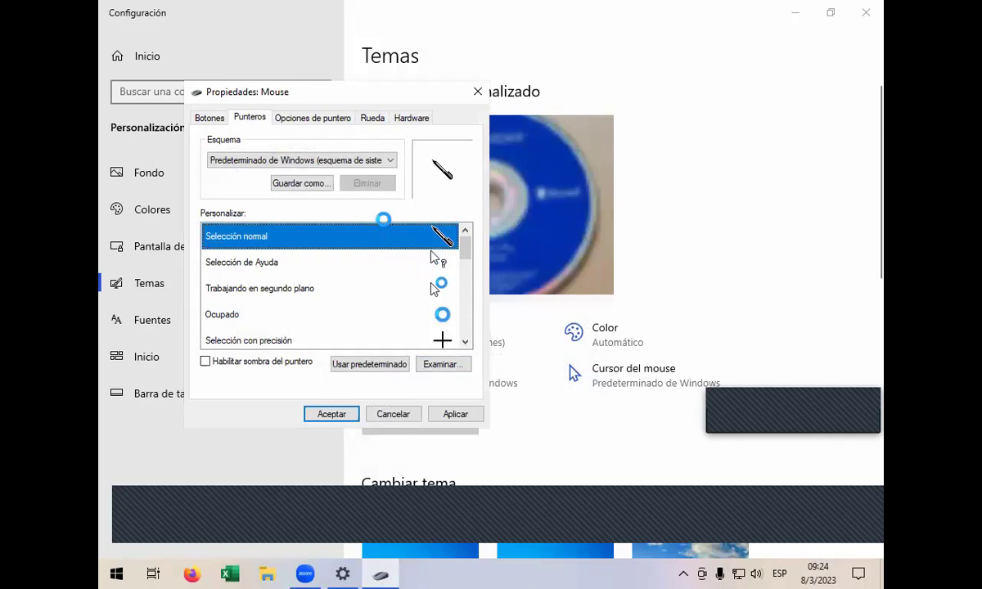
# - Choose the pen_l cursor again for Selección normal and accept the mouse properties
pyautogui.click(456, 365)
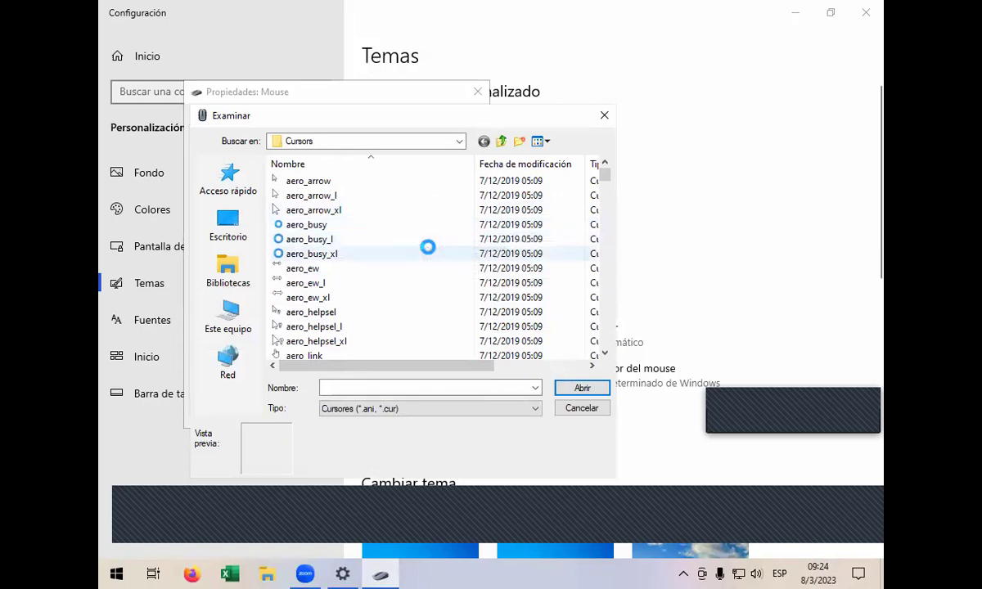
pyautogui.click(418, 190)
pyautogui.press('p')
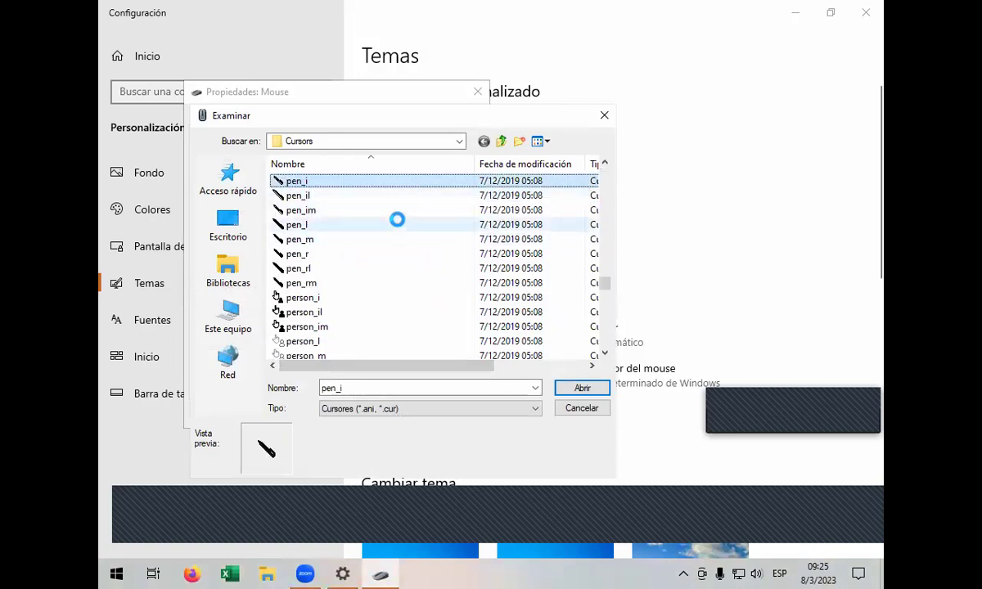
pyautogui.click(406, 222)
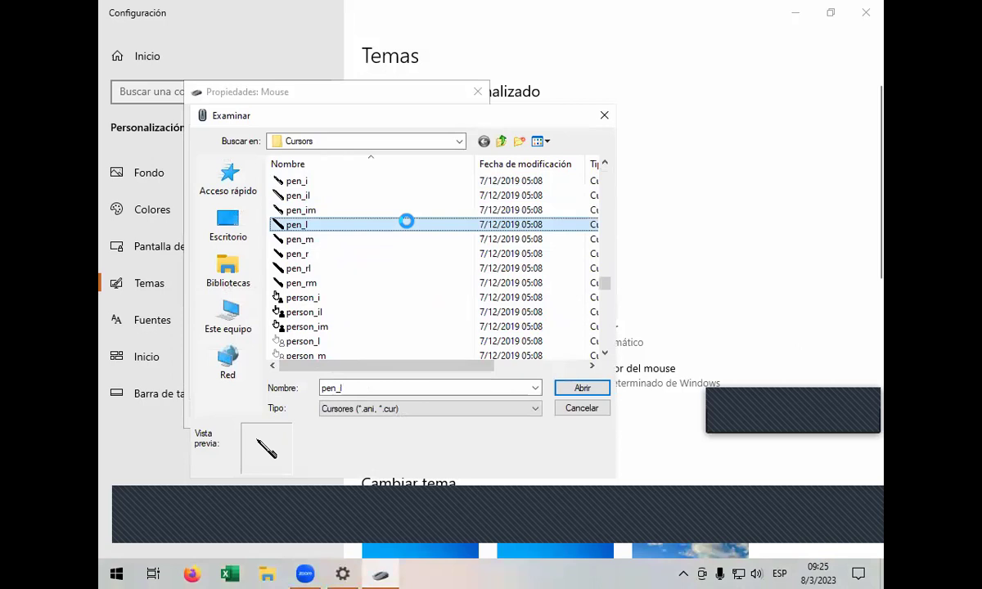
pyautogui.click(599, 385)
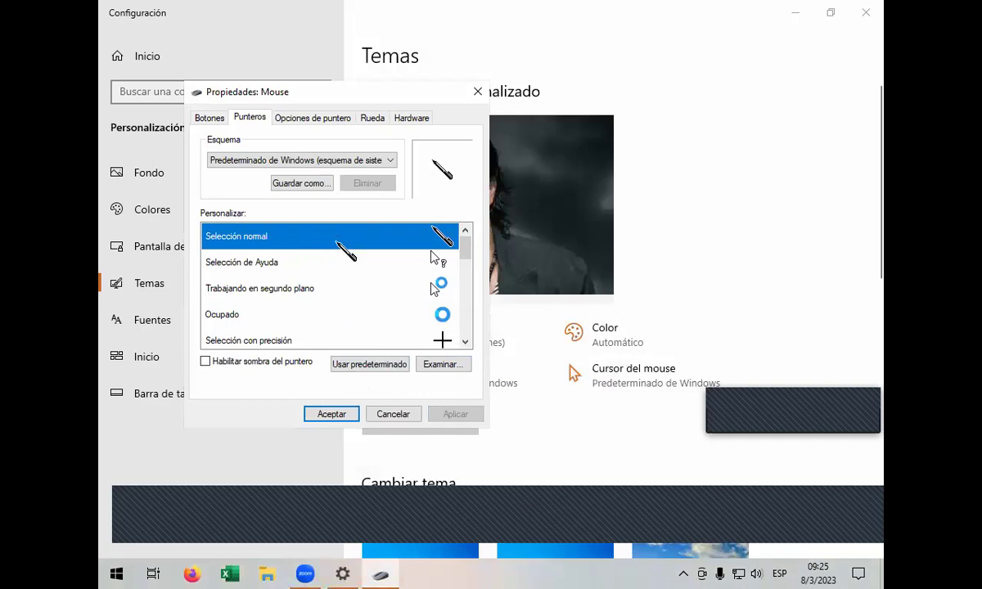
pyautogui.click(337, 409)
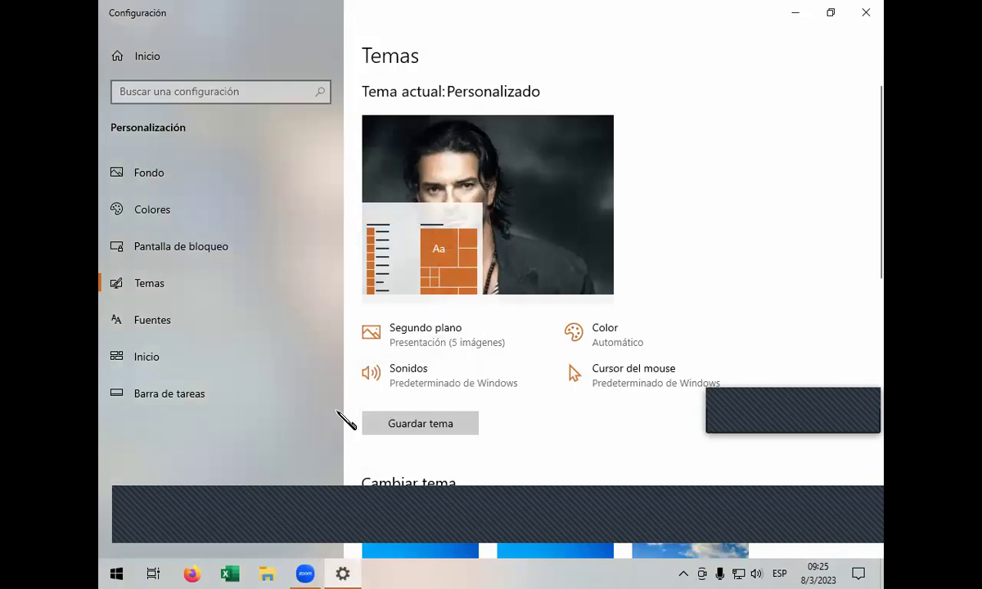
# - Close the settings window and delete the Este equipo icon from the desktop
pyautogui.click(868, 12)
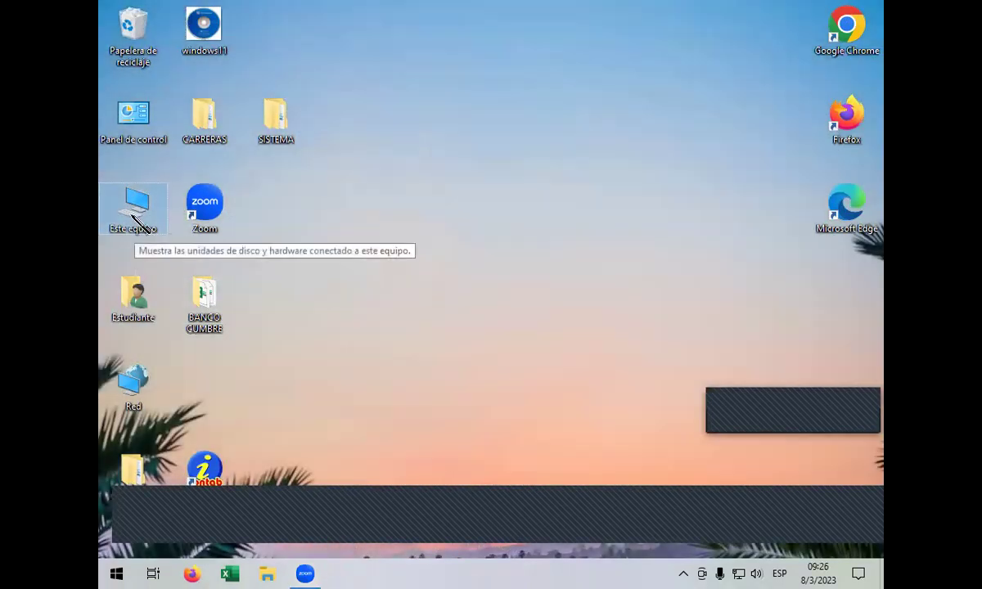
pyautogui.rightClick(133, 203)
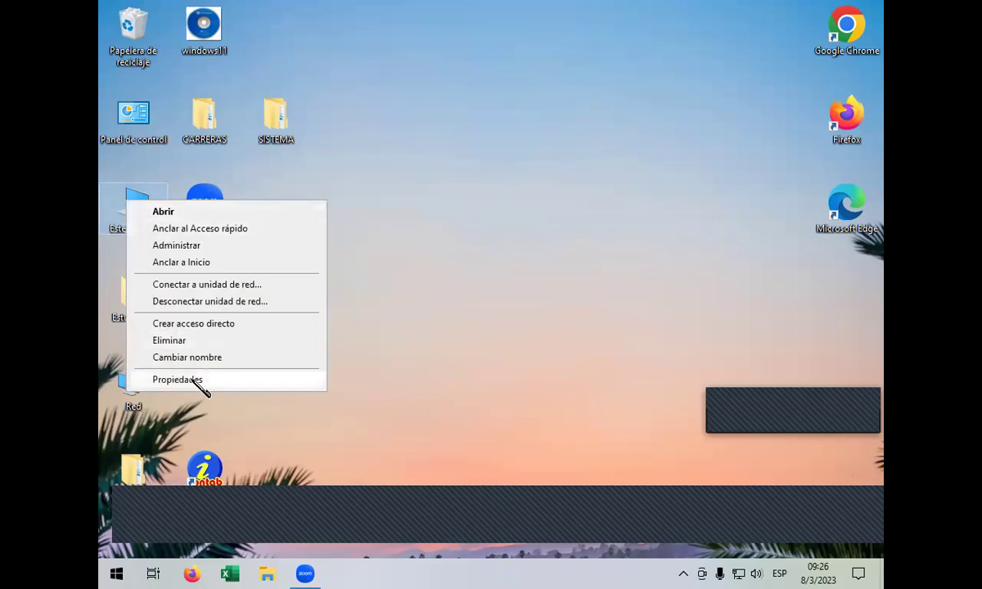
pyautogui.click(187, 341)
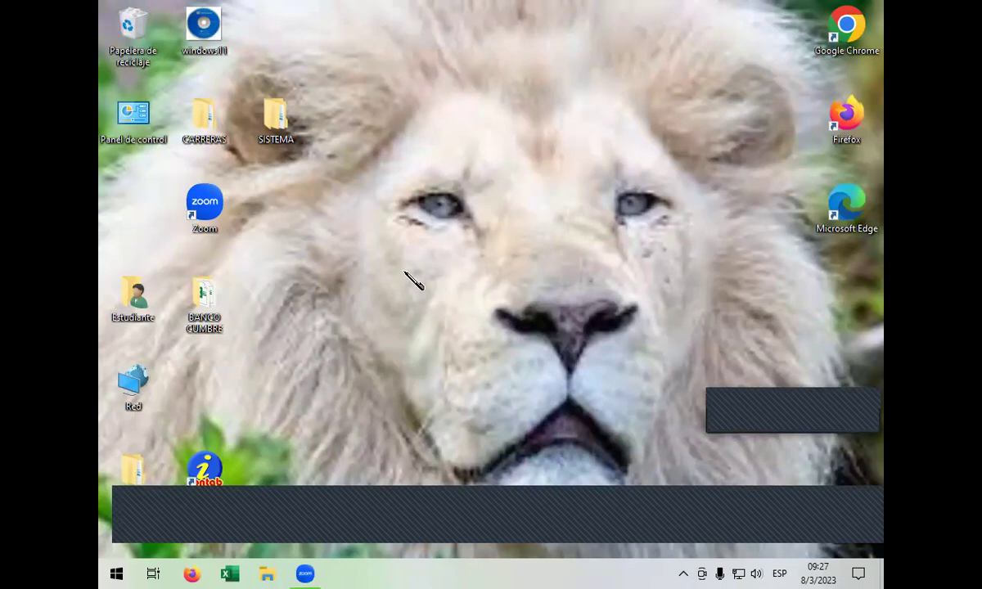
# - Open the Temas personalization settings from the desktop and check the mouse cursor properties without changing them
pyautogui.rightClick(406, 272)
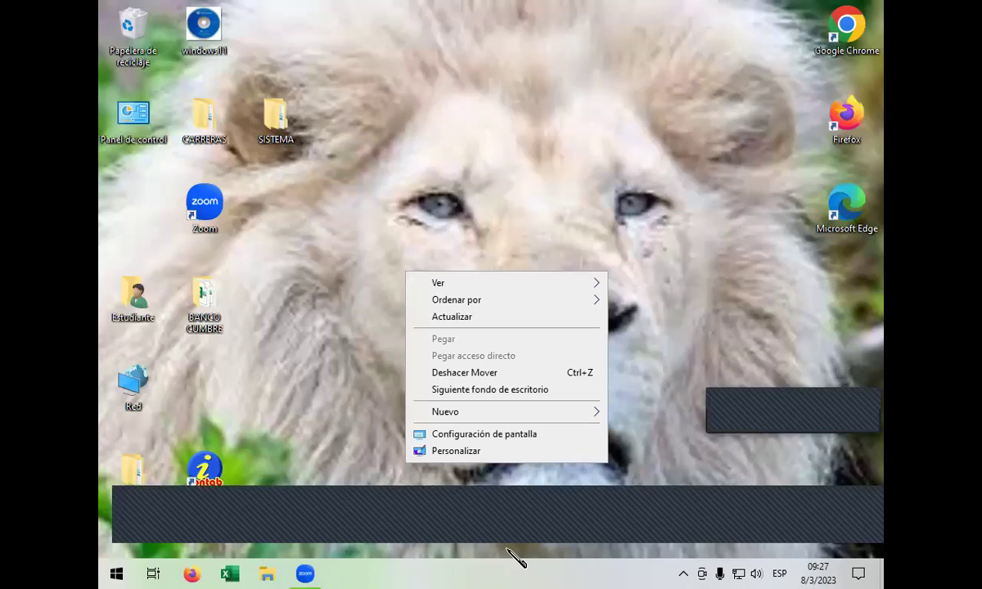
pyautogui.click(495, 451)
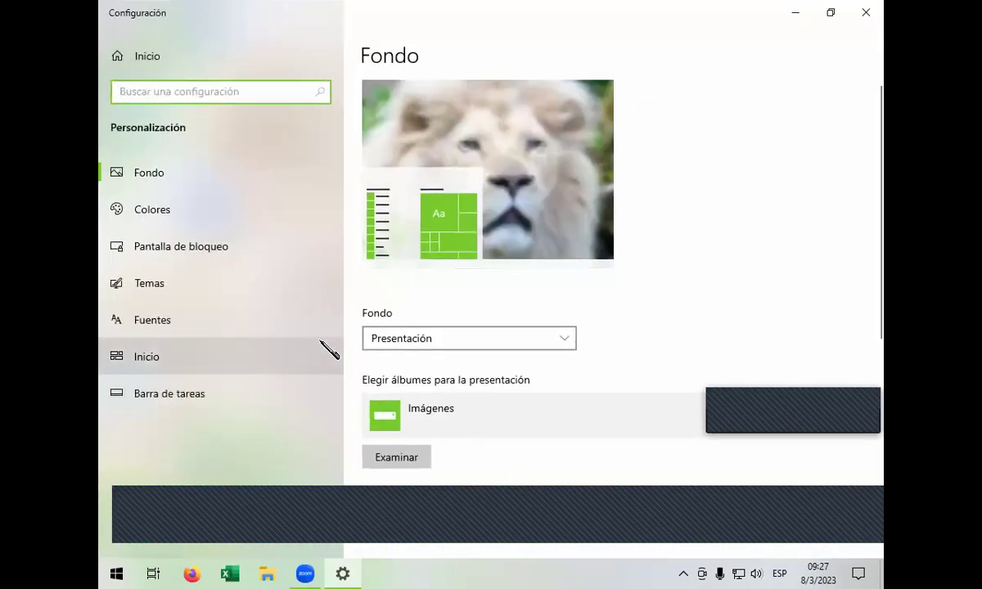
pyautogui.click(290, 285)
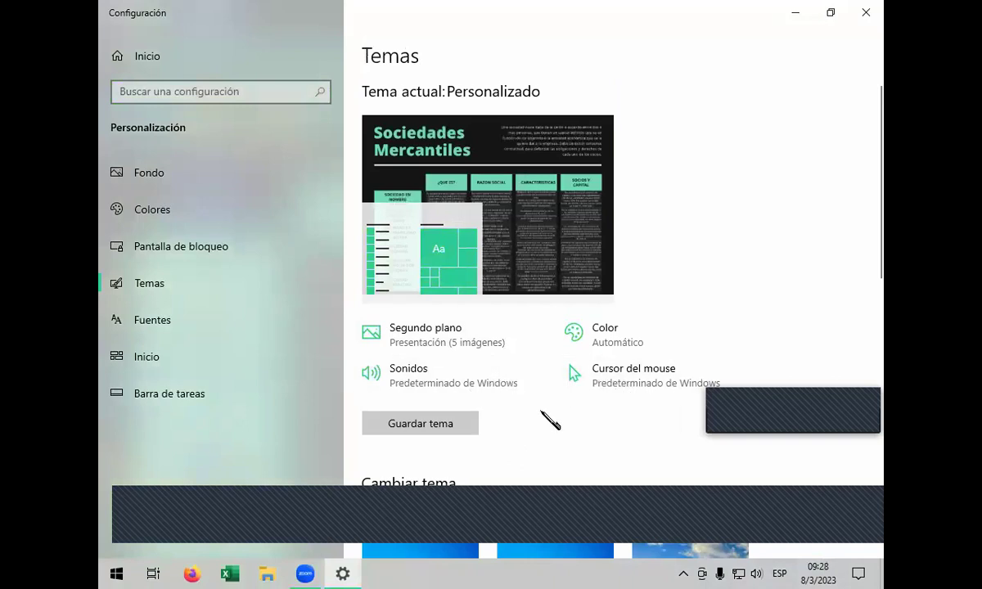
pyautogui.click(626, 373)
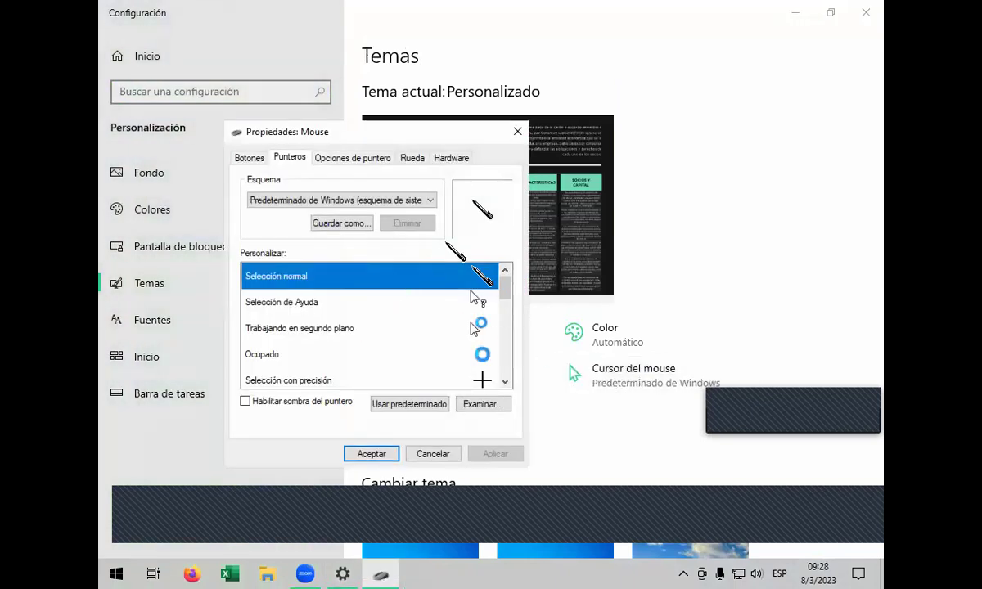
pyautogui.click(519, 130)
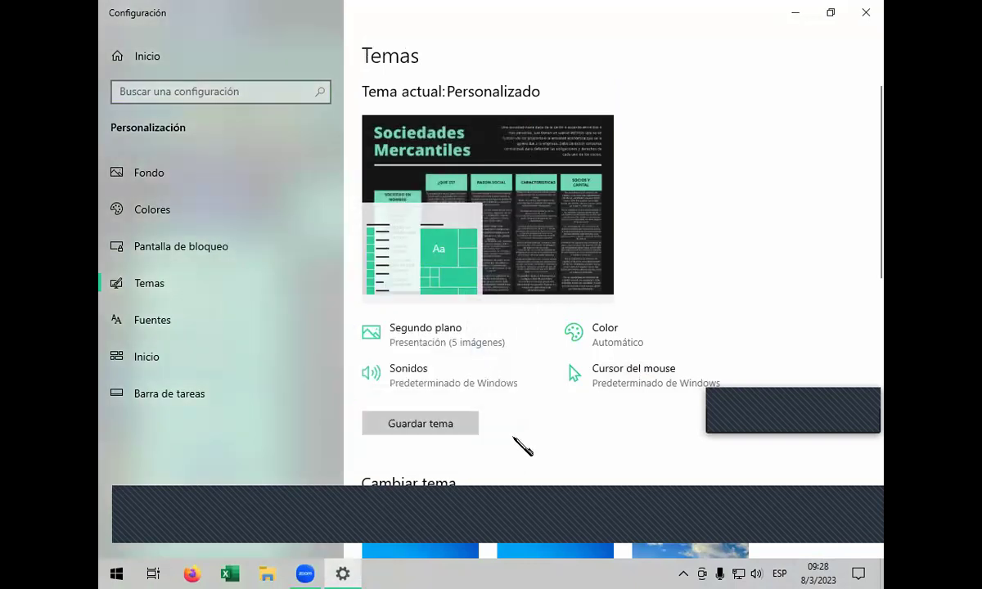
# - Open the desktop icon settings from Temas and enable the Equipo icon
pyautogui.scroll(-2, 520, 413)
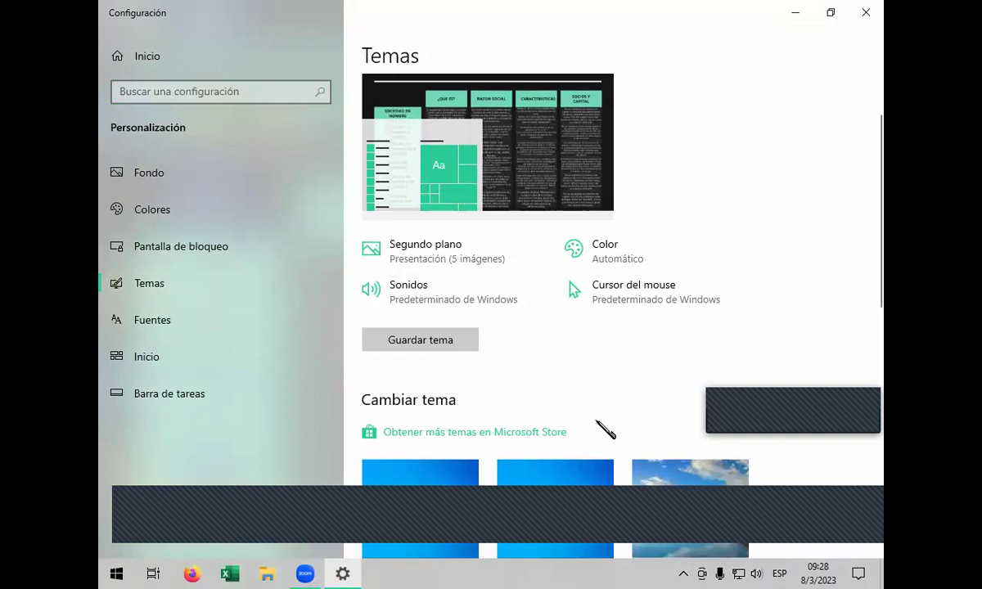
pyautogui.scroll(-6, 711, 418)
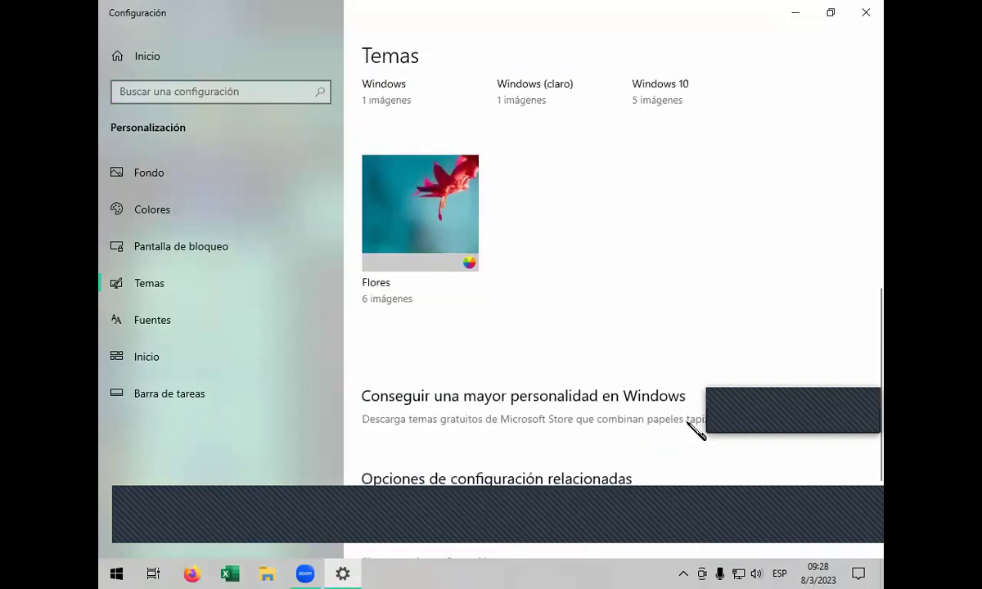
pyautogui.scroll(-4, 687, 417)
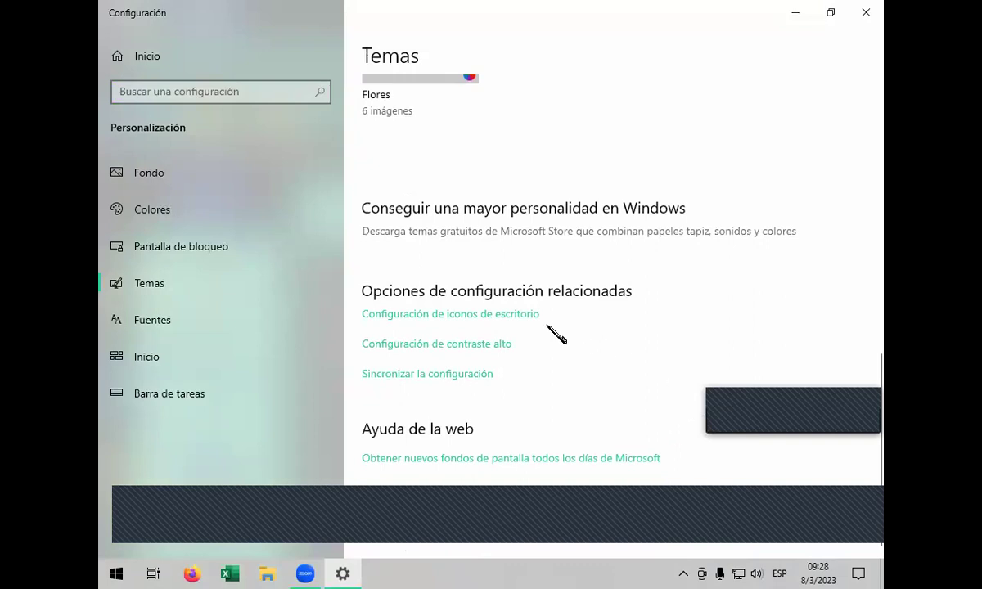
pyautogui.click(486, 315)
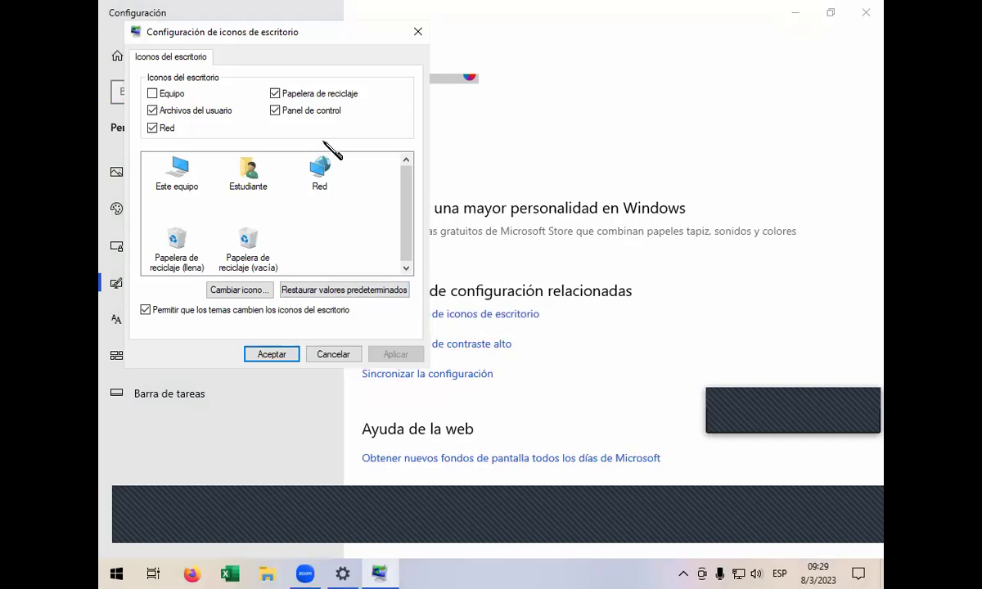
pyautogui.click(152, 94)
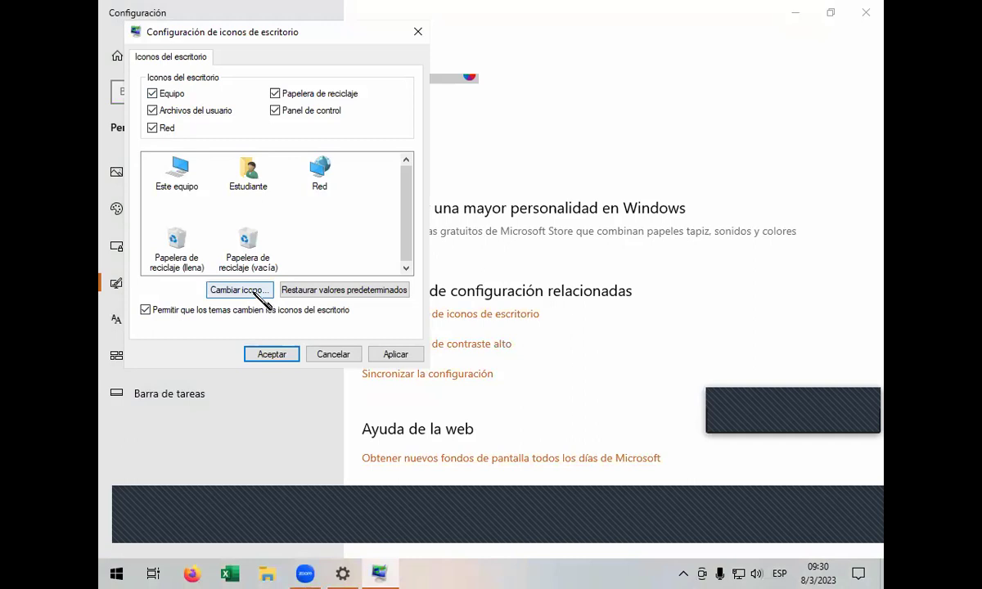
# - Look through the imageres.dll icons available for Este equipo, and clear the icon file path
pyautogui.click(178, 174)
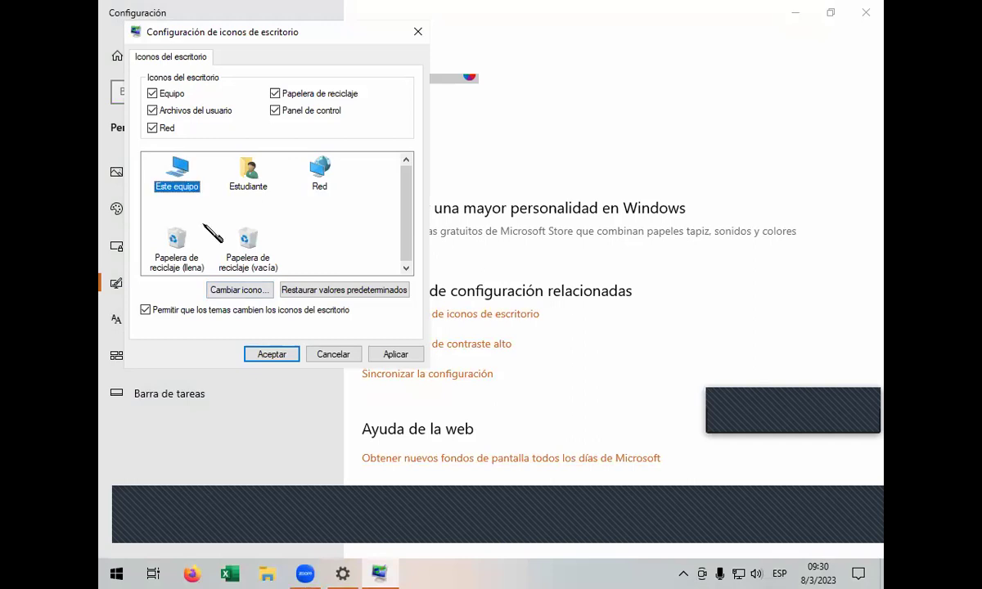
pyautogui.click(244, 288)
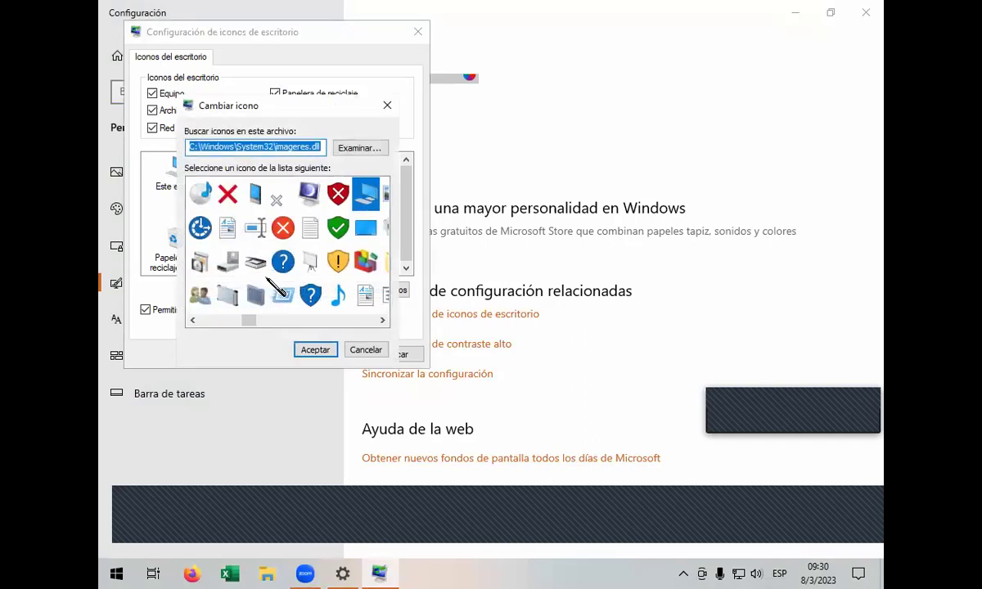
pyautogui.hscroll(3, 308, 266)
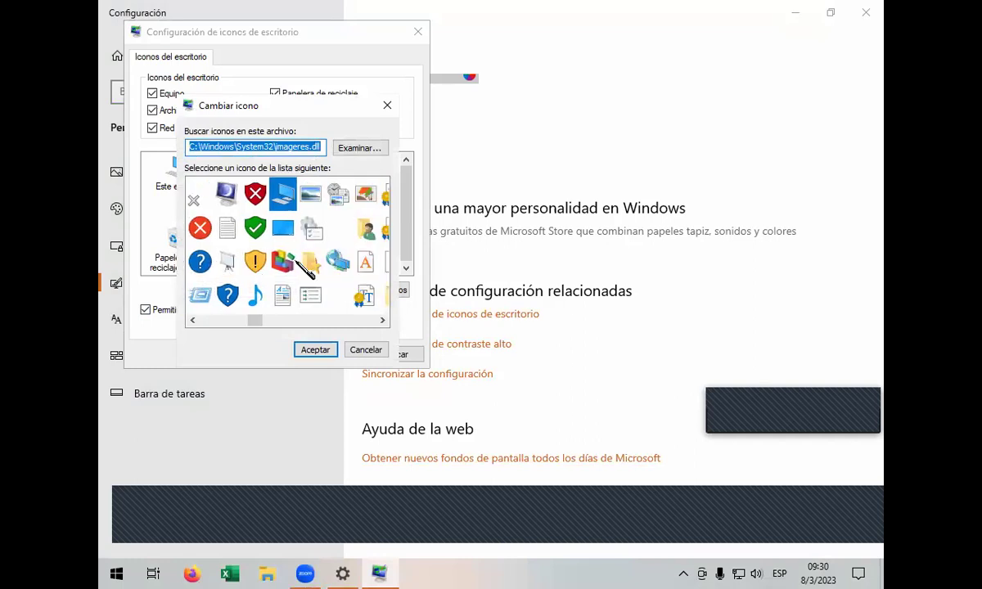
pyautogui.hscroll(-3, 300, 259)
pyautogui.hscroll(6, 307, 266)
pyautogui.hscroll(6, 307, 270)
pyautogui.hscroll(3, 308, 270)
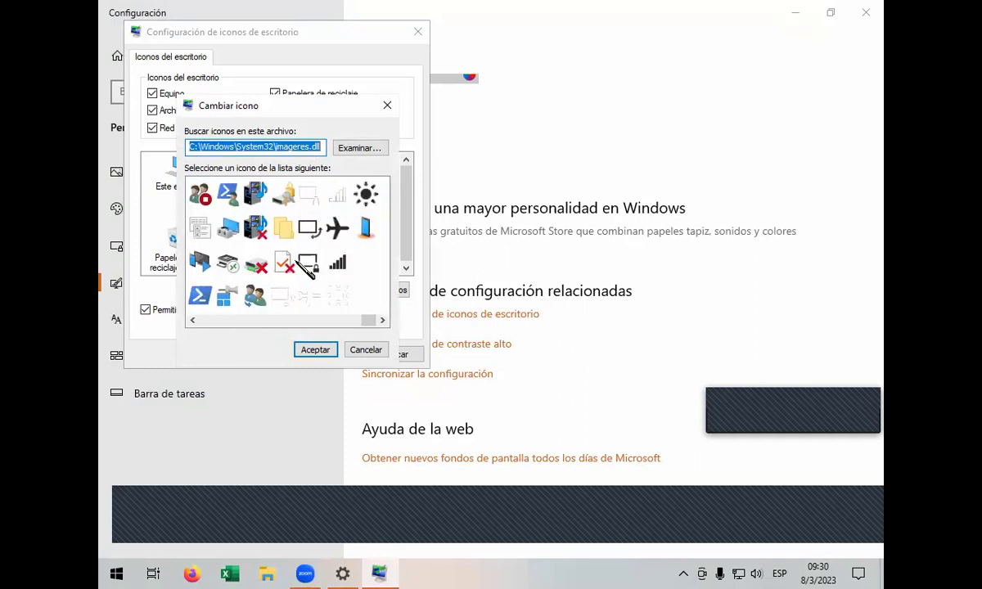
pyautogui.hscroll(-8, 308, 270)
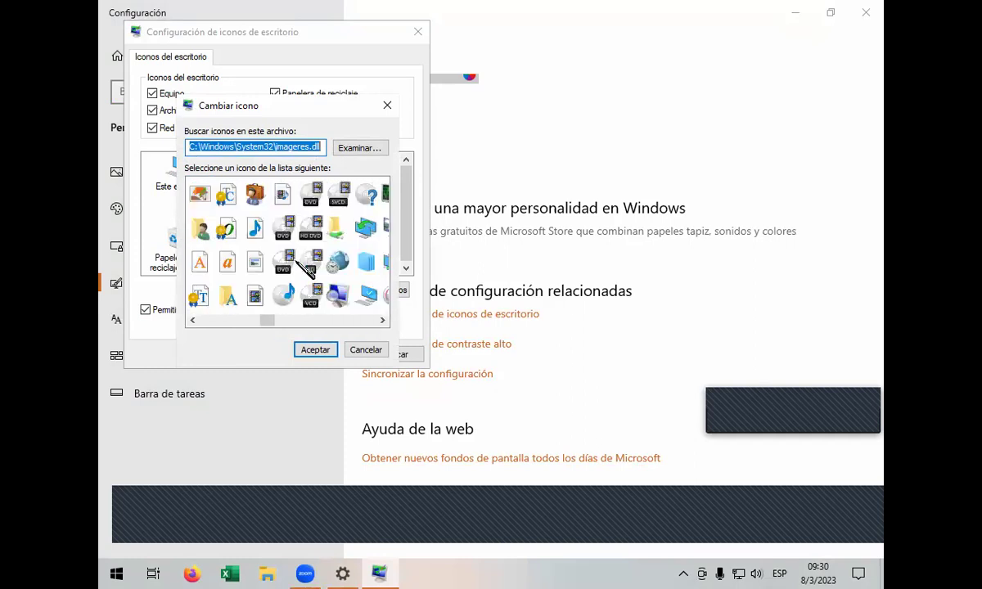
pyautogui.hscroll(-5, 307, 270)
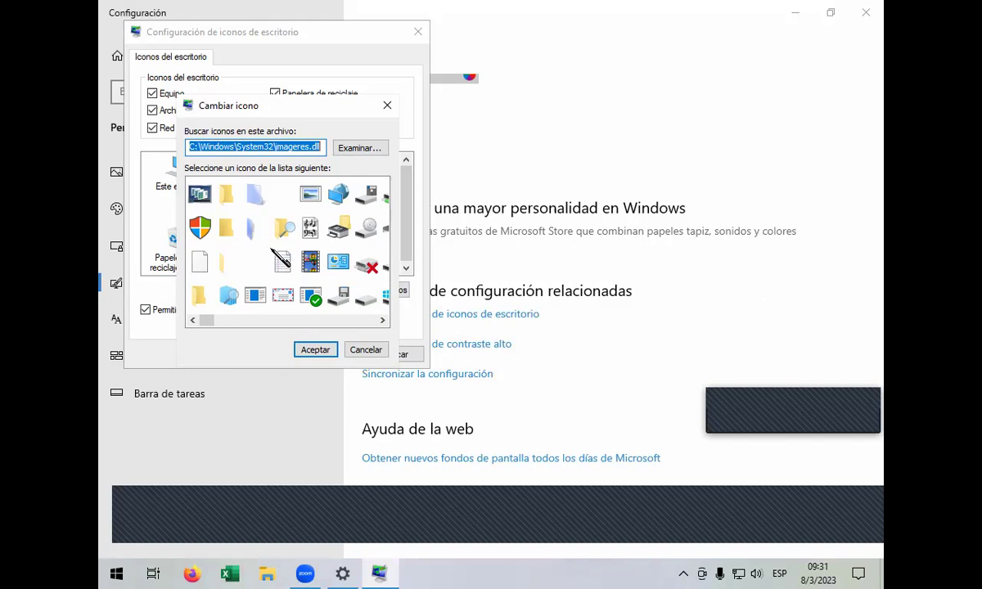
pyautogui.press('BackSpace')
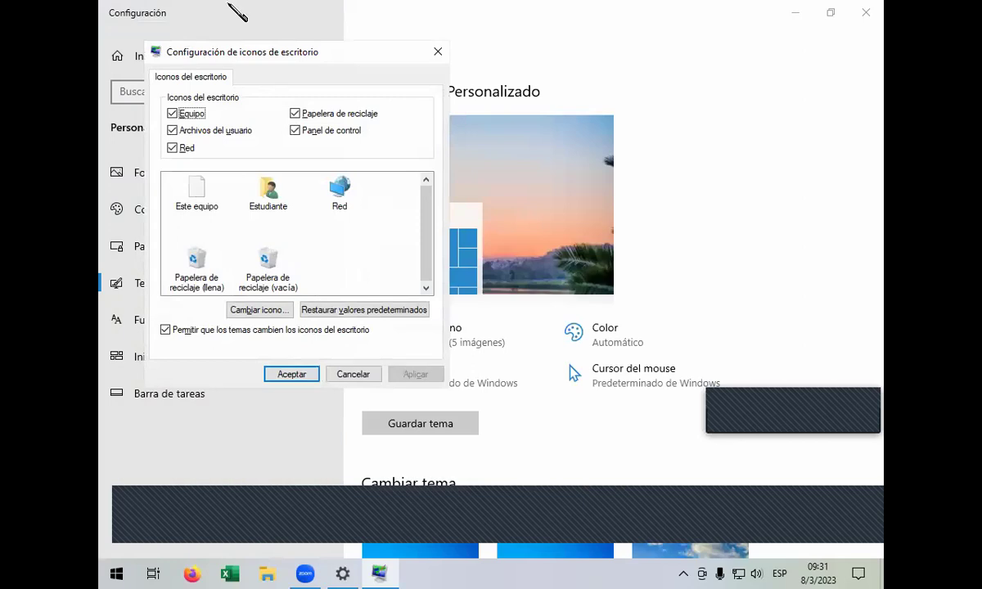
# - Change the Este equipo icon to the green tree from shell32.dll
pyautogui.click(201, 193)
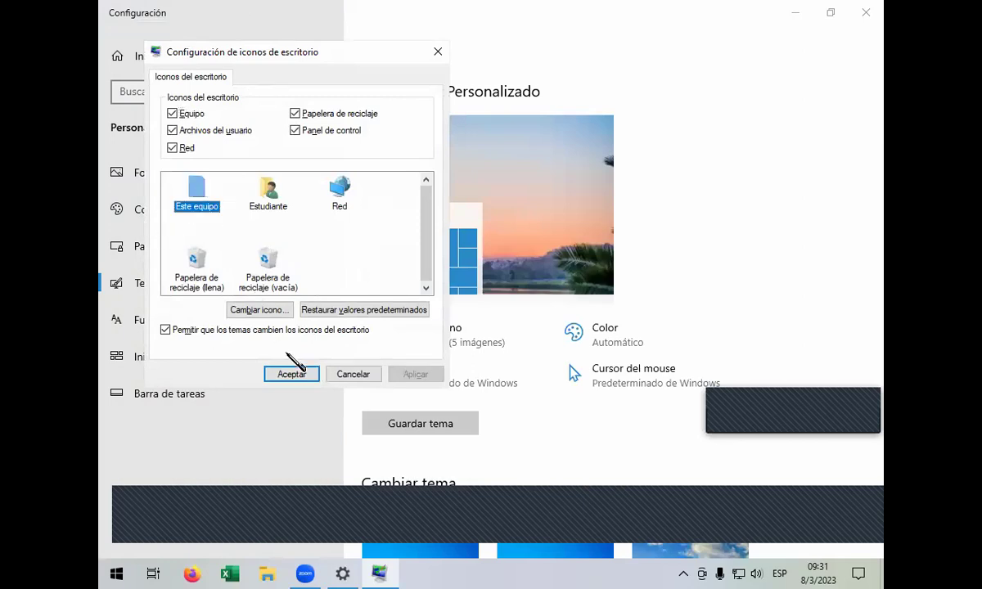
pyautogui.click(274, 310)
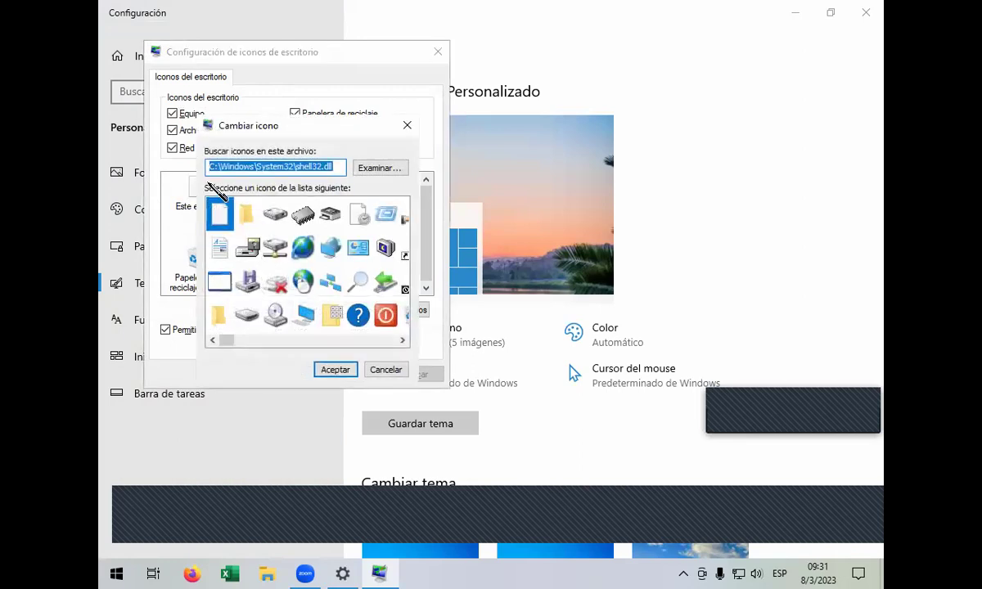
pyautogui.press('BackSpace')
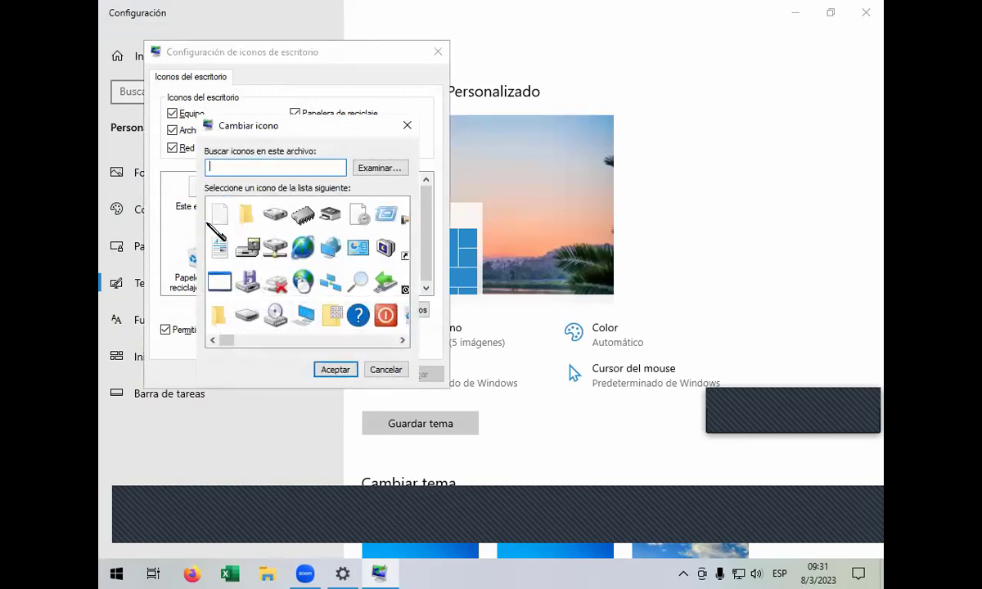
pyautogui.hotkey('ctrl', 'z')
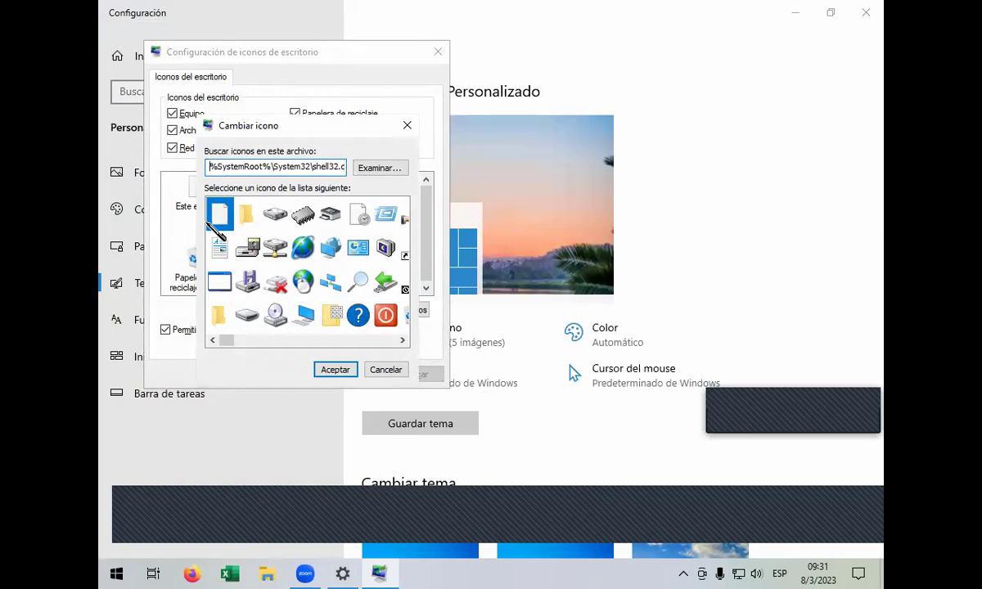
pyautogui.click(401, 341)
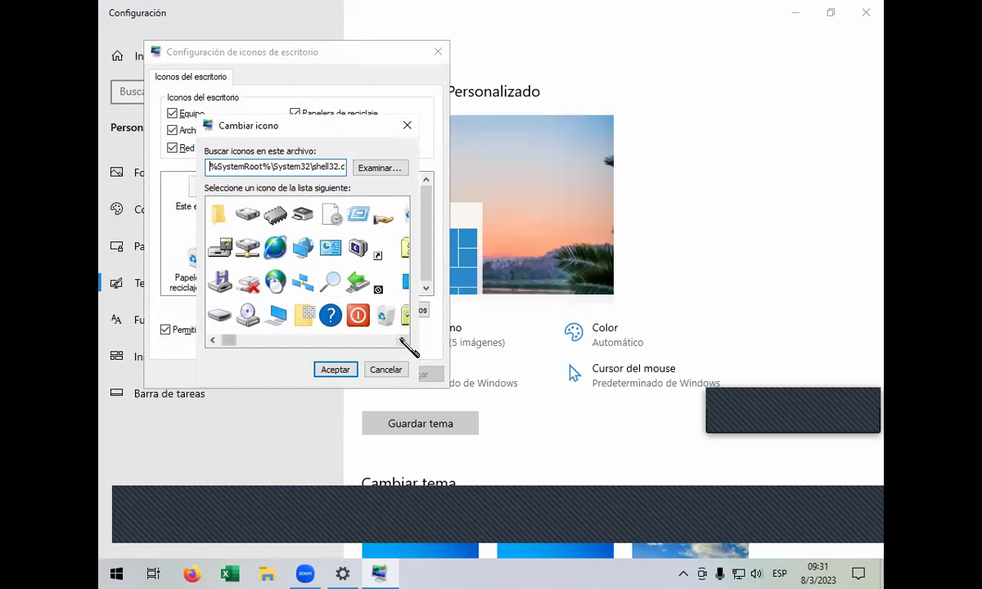
pyautogui.click(402, 340)
pyautogui.click(402, 340)
pyautogui.click(402, 340)
pyautogui.click(402, 340)
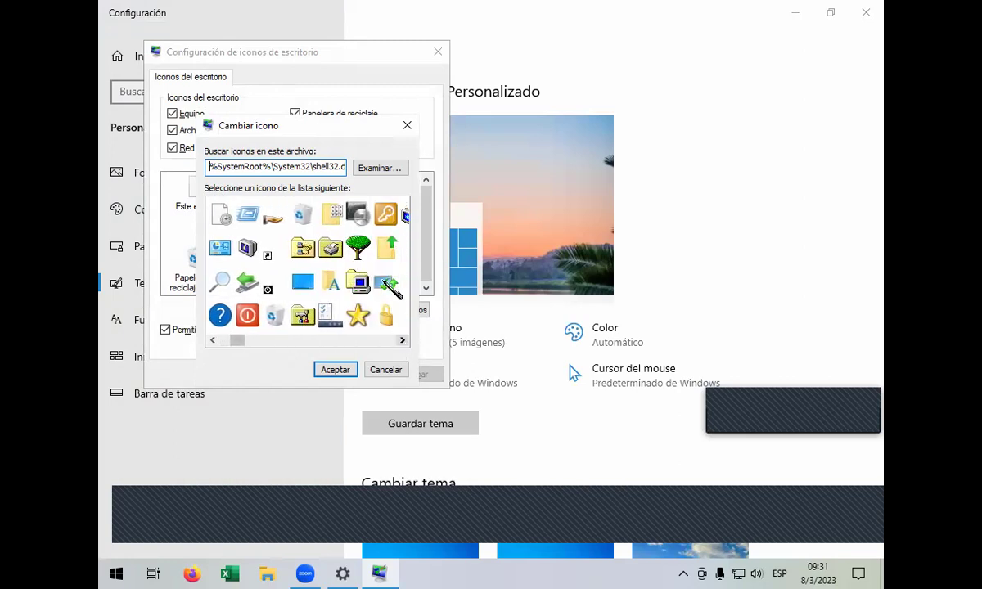
pyautogui.click(365, 253)
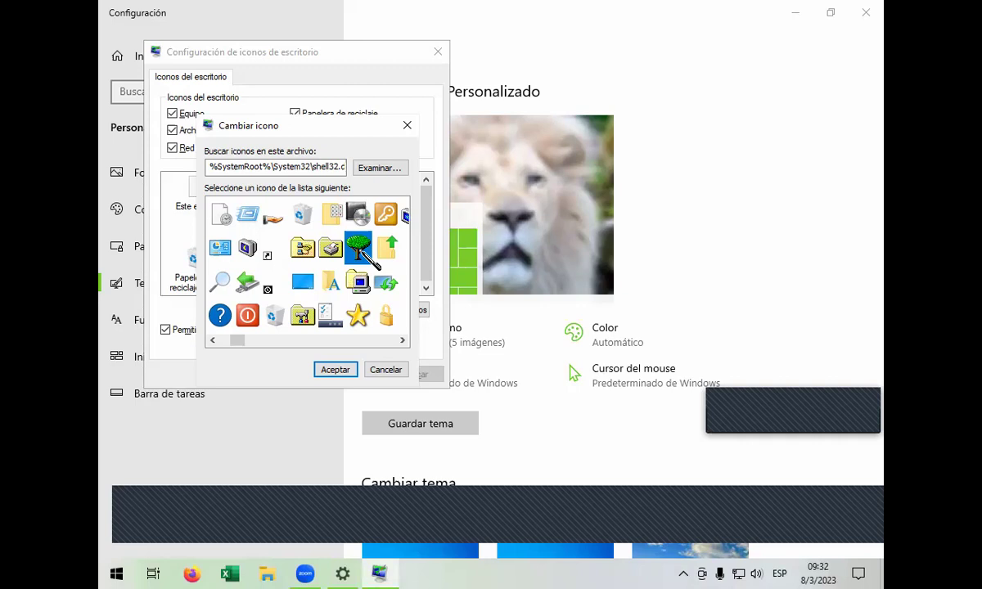
pyautogui.click(352, 373)
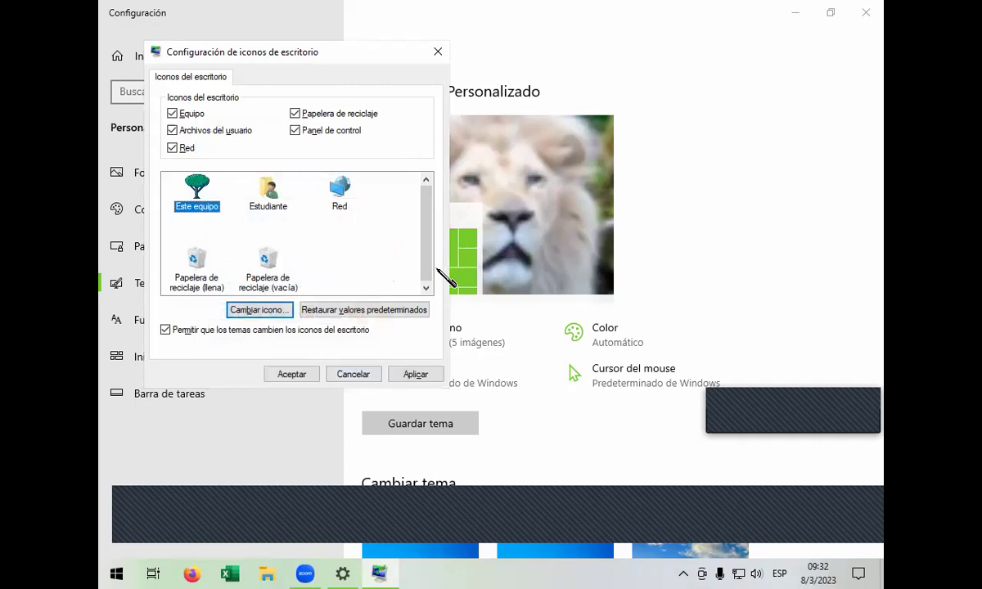
# - Change the Red desktop icon to the video camera from imageres.dll, accept the desktop icon settings, and close Configuración
pyautogui.click(332, 190)
pyautogui.click(263, 312)
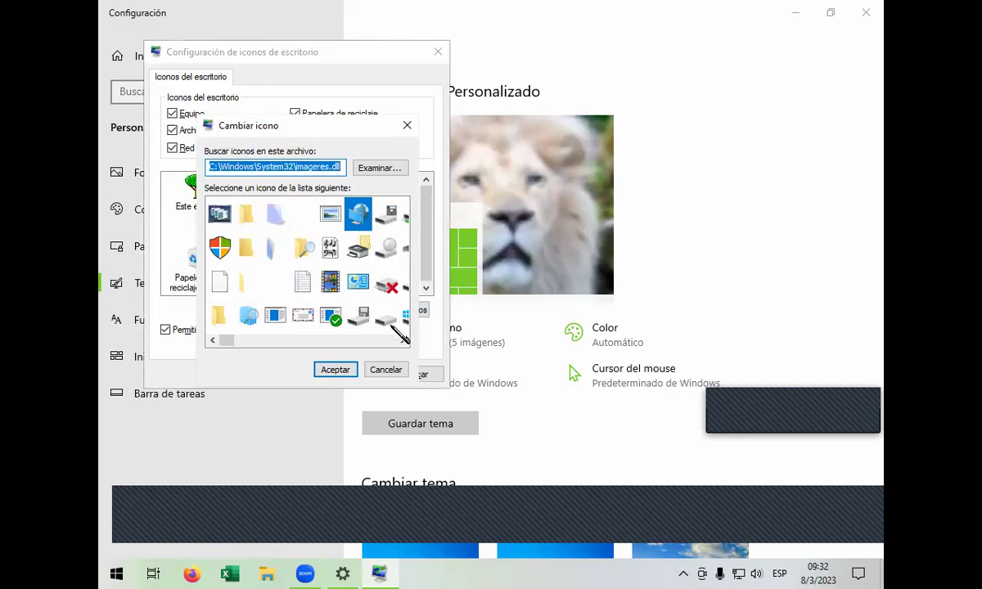
pyautogui.moveTo(402, 341); pyautogui.dragTo(402, 342)
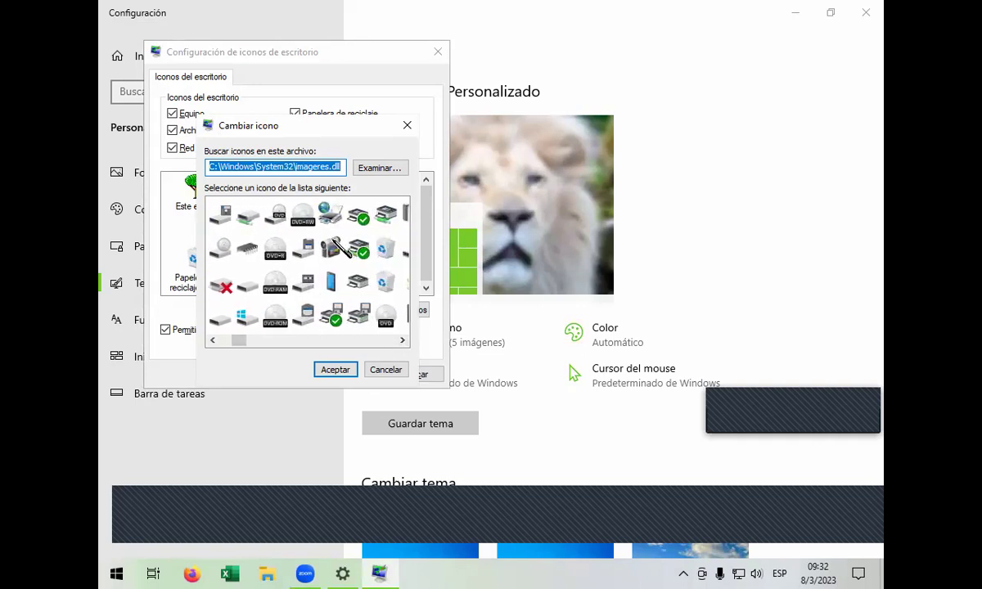
pyautogui.click(333, 243)
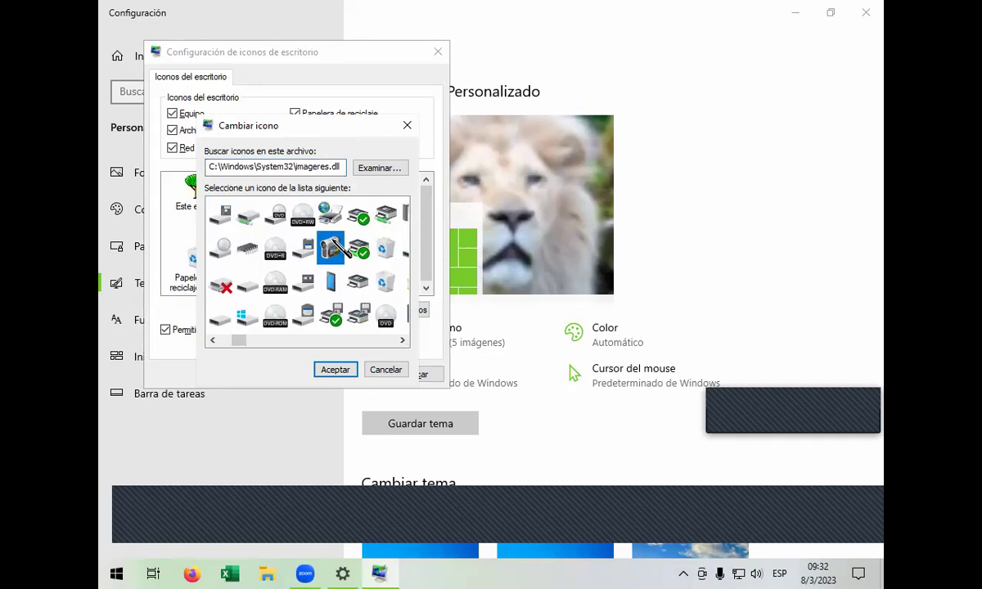
pyautogui.click(334, 370)
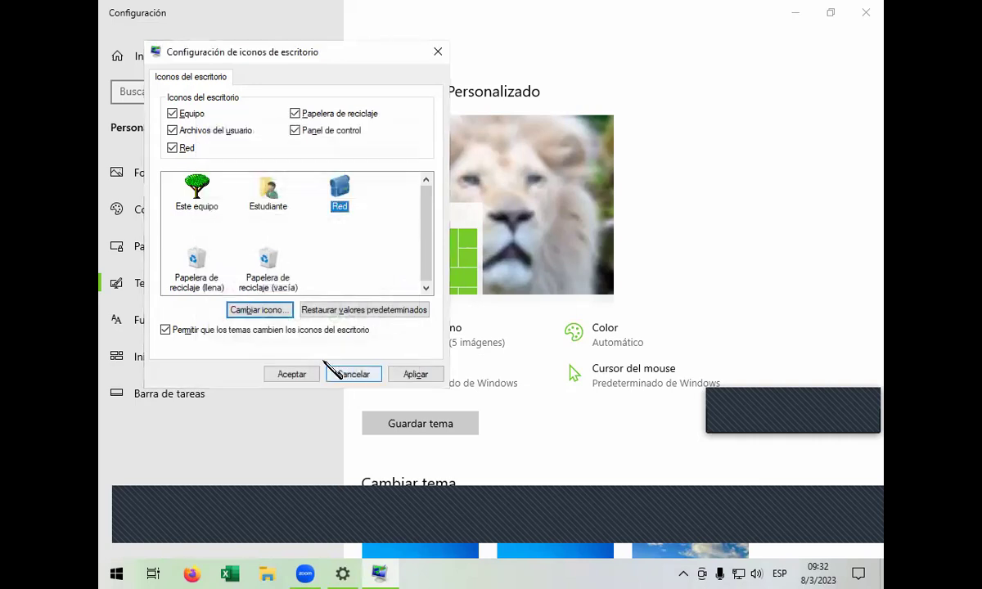
pyautogui.click(301, 375)
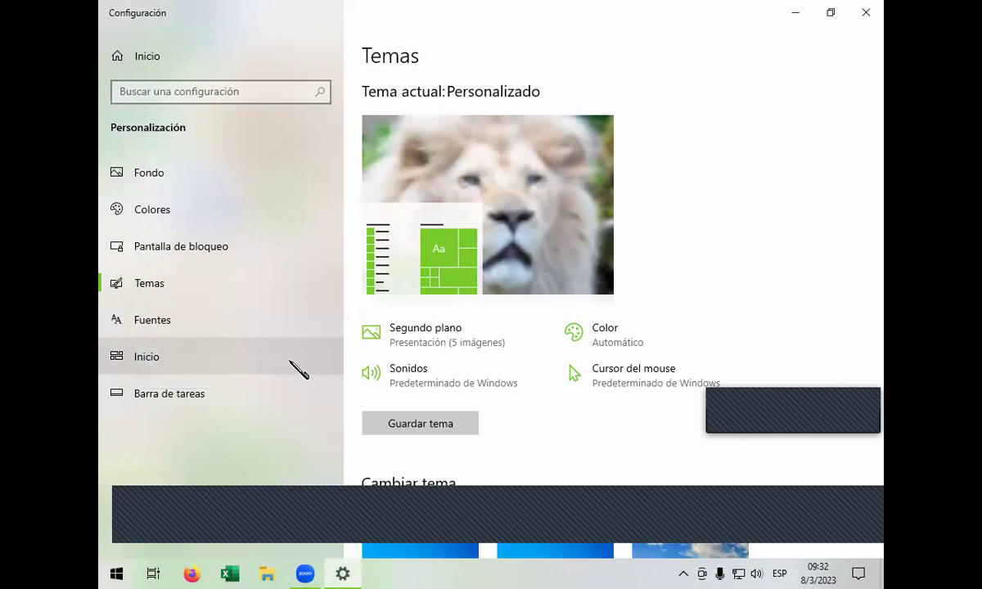
pyautogui.click(868, 13)
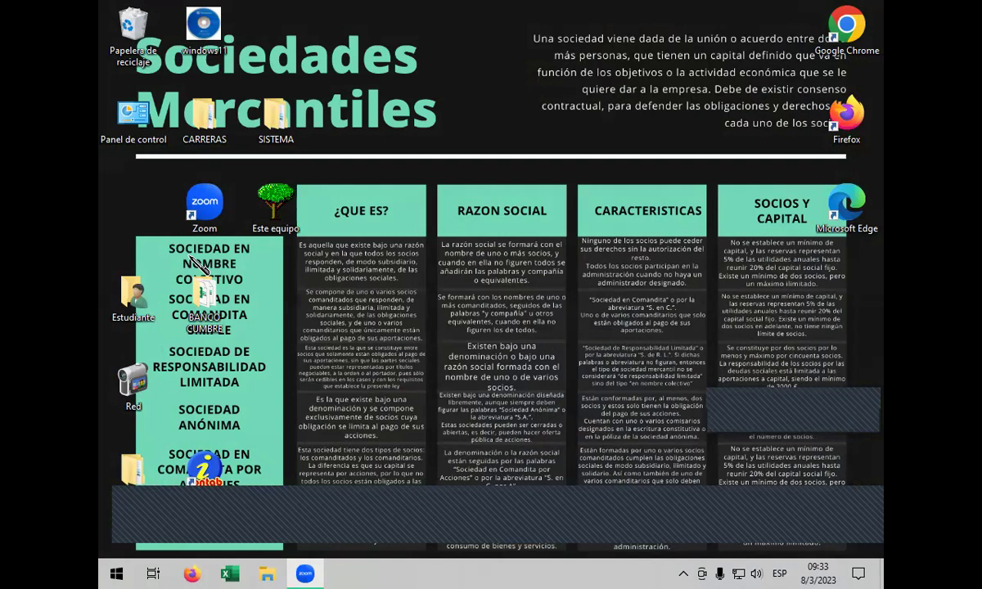
# - Open the Temas personalization settings from the desktop, look over the related configuration options, and return to the desktop
pyautogui.rightClick(197, 261)
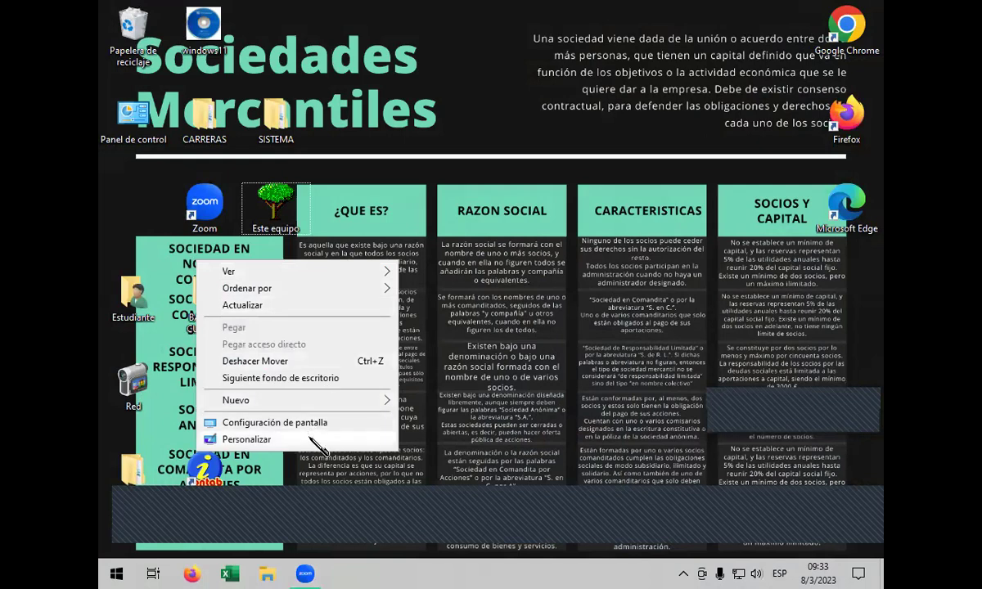
pyautogui.click(317, 442)
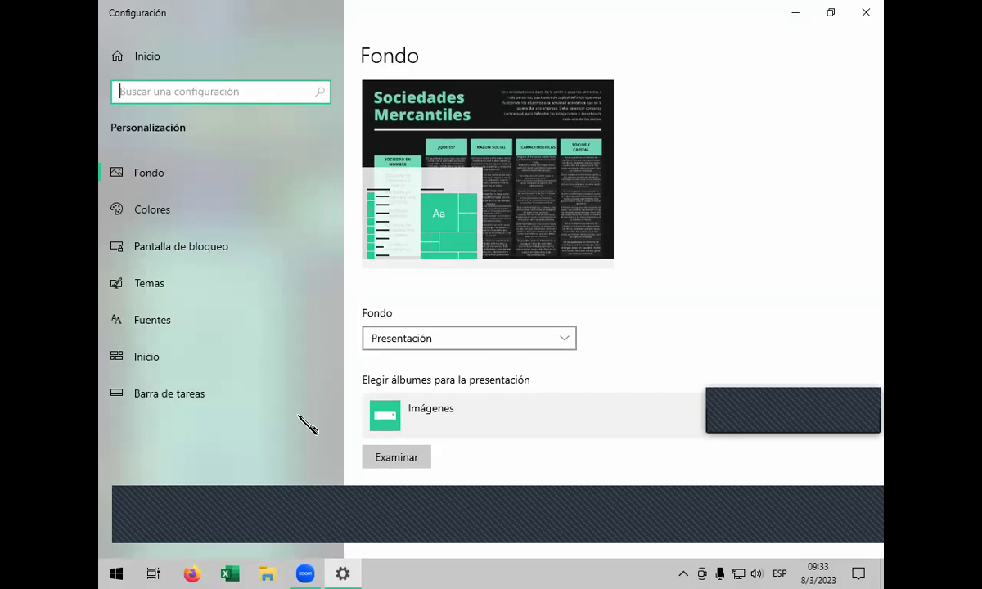
pyautogui.click(205, 286)
pyautogui.scroll(-10, 495, 352)
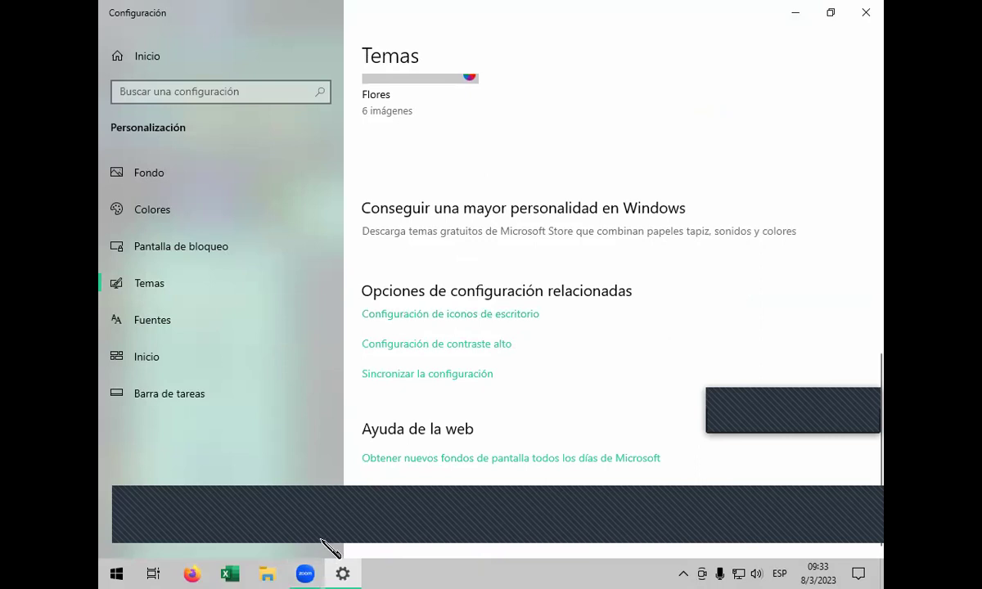
pyautogui.click(866, 12)
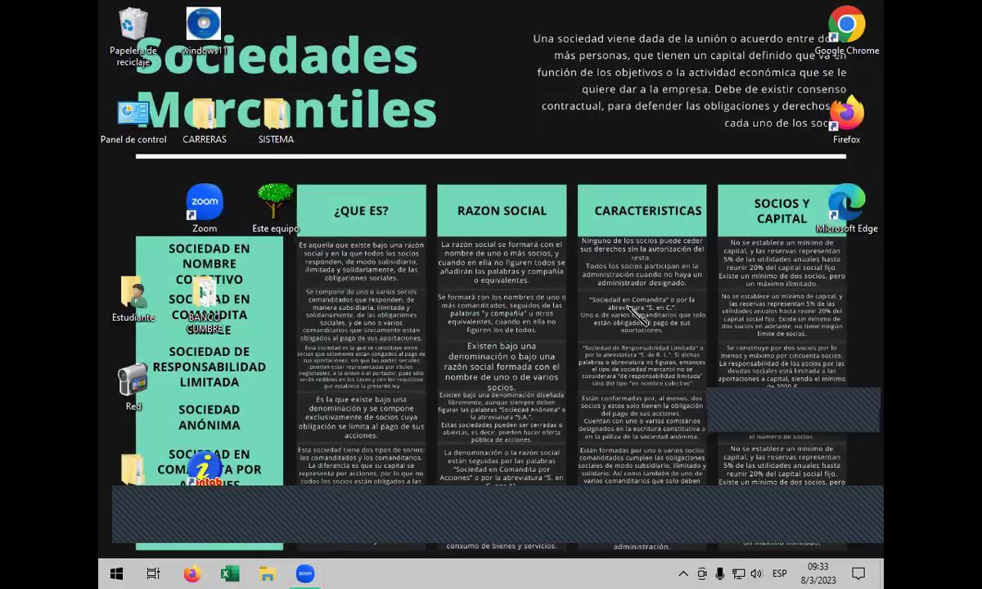
# - Apply the Windows (claro) theme from the Temas personalization settings and return to the desktop
pyautogui.rightClick(563, 306)
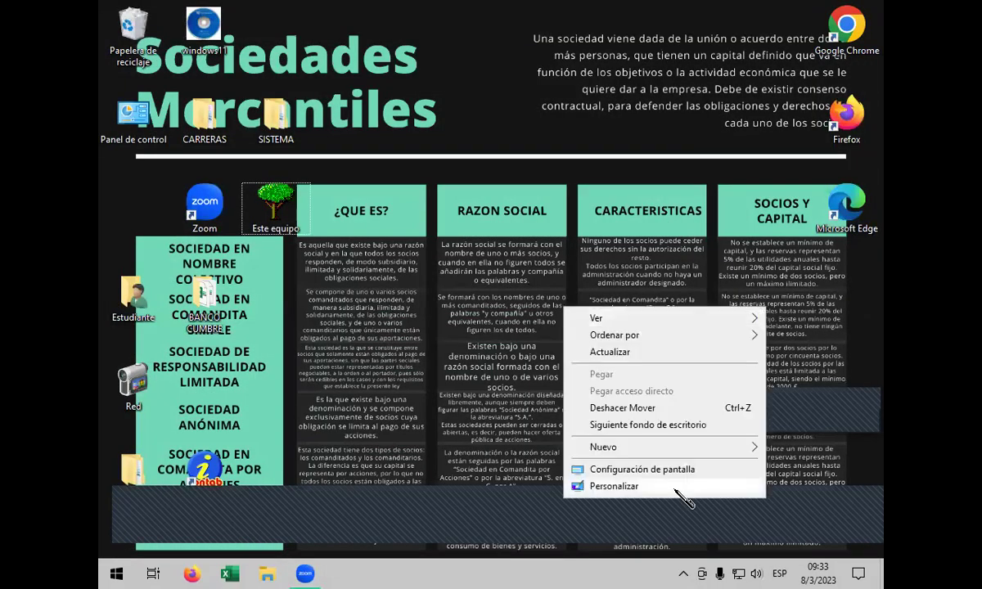
pyautogui.click(622, 486)
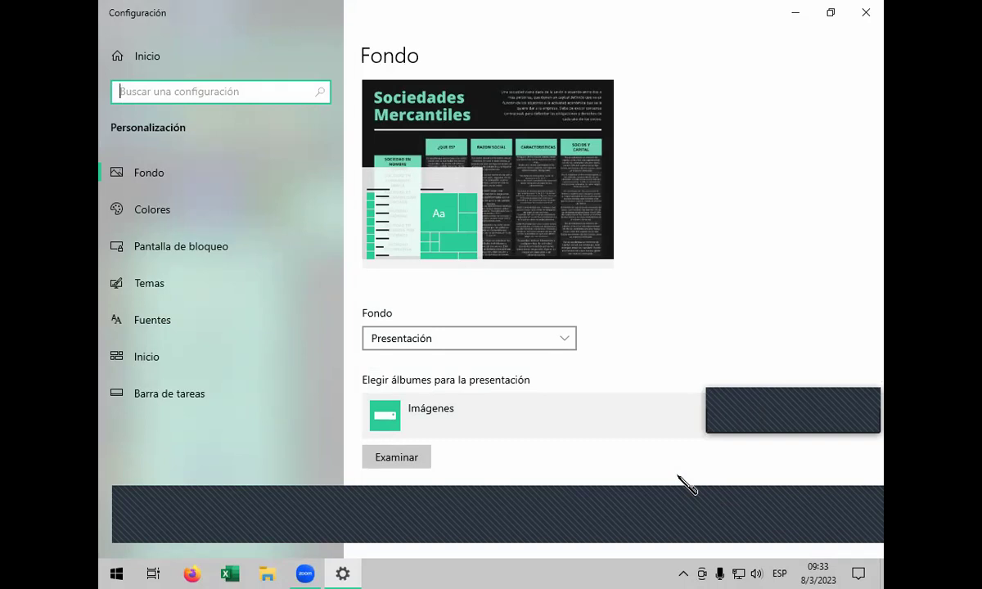
pyautogui.click(137, 287)
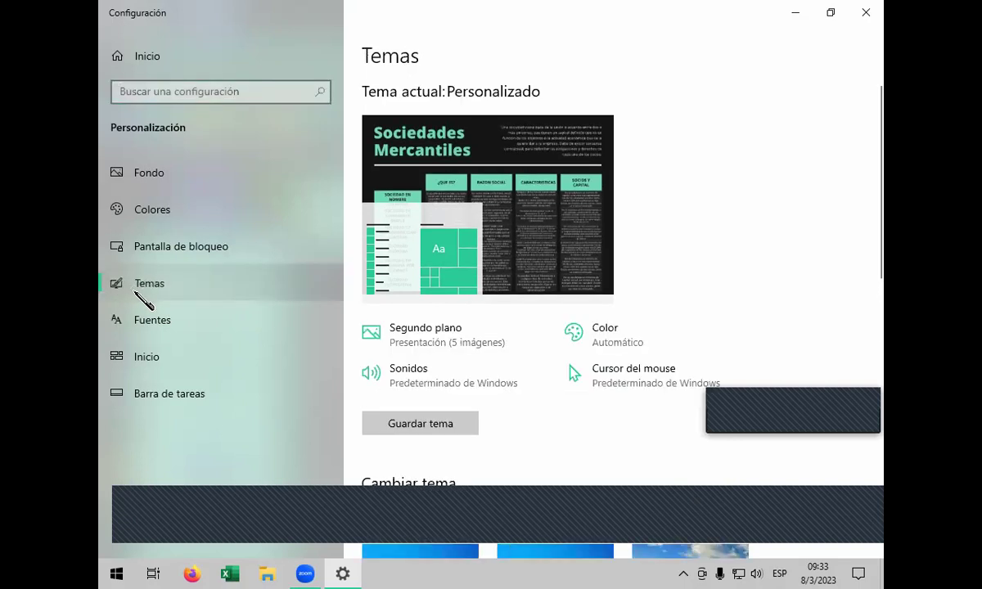
pyautogui.scroll(-5, 629, 443)
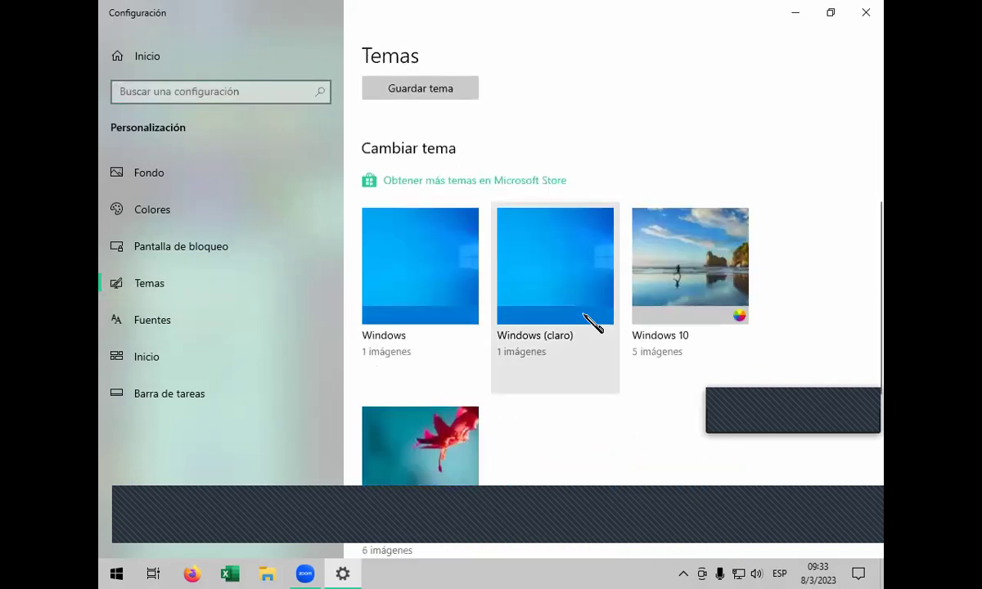
pyautogui.click(556, 305)
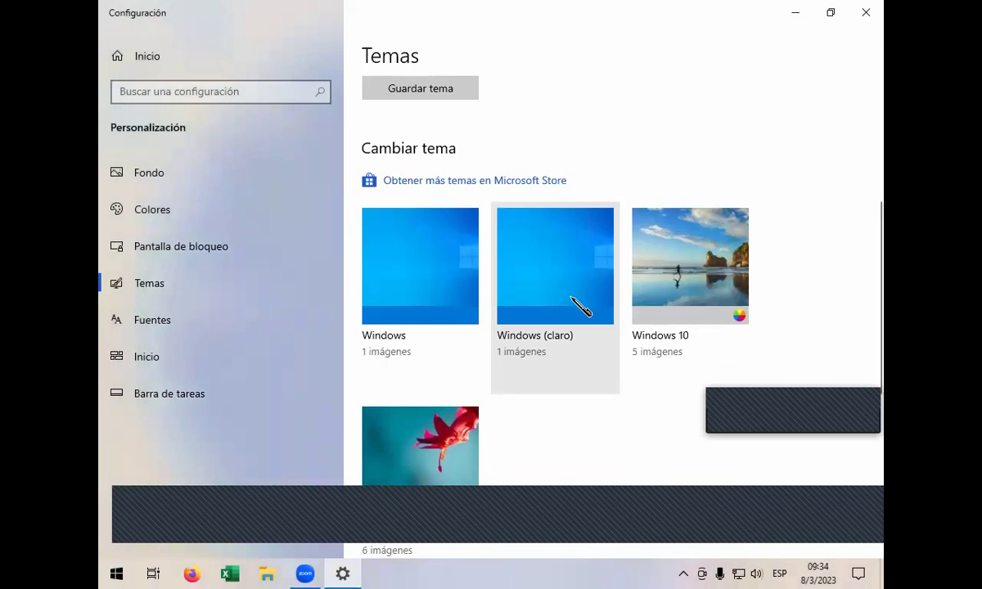
pyautogui.click(581, 307)
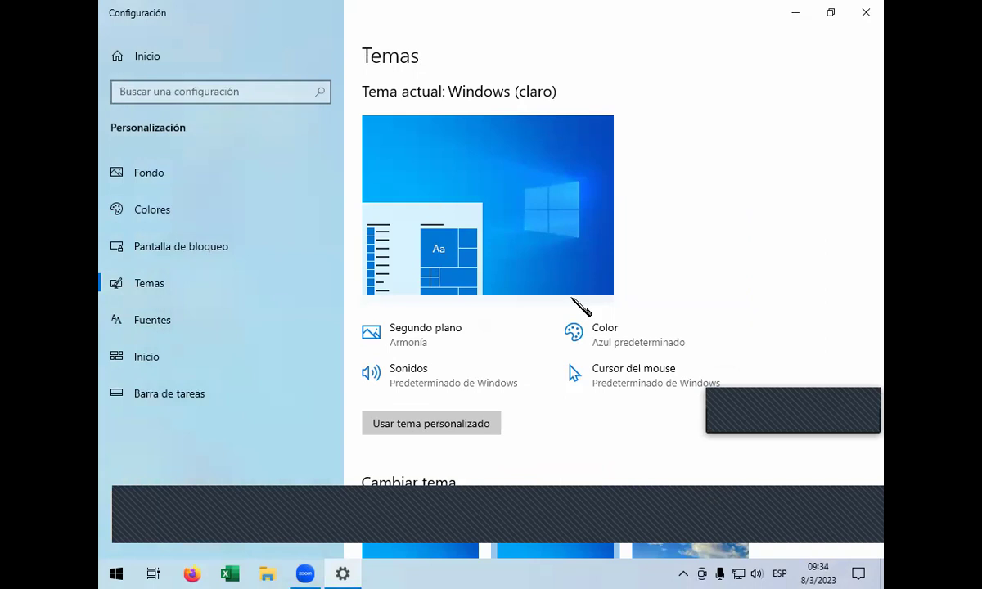
pyautogui.click(866, 10)
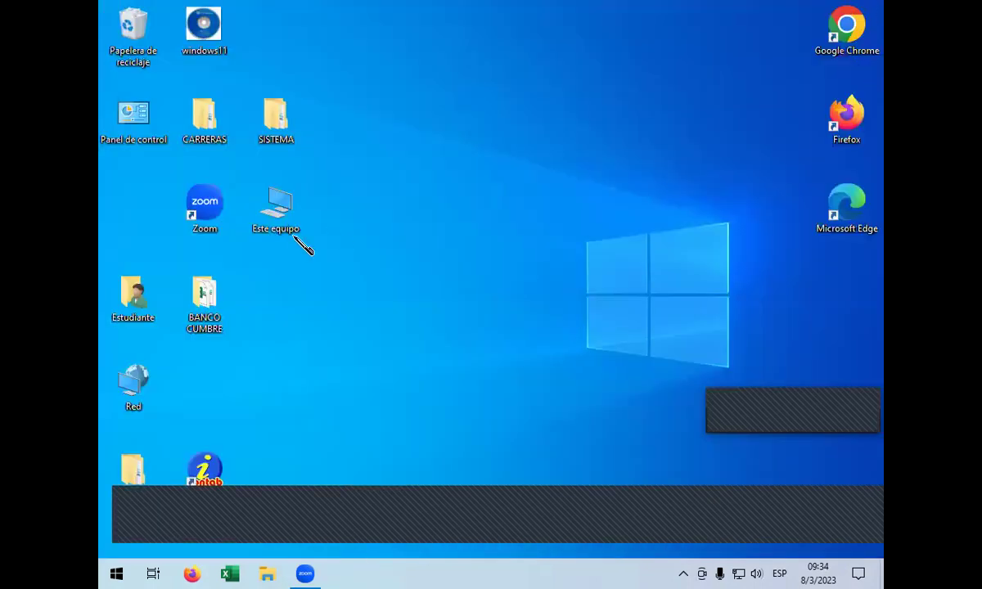